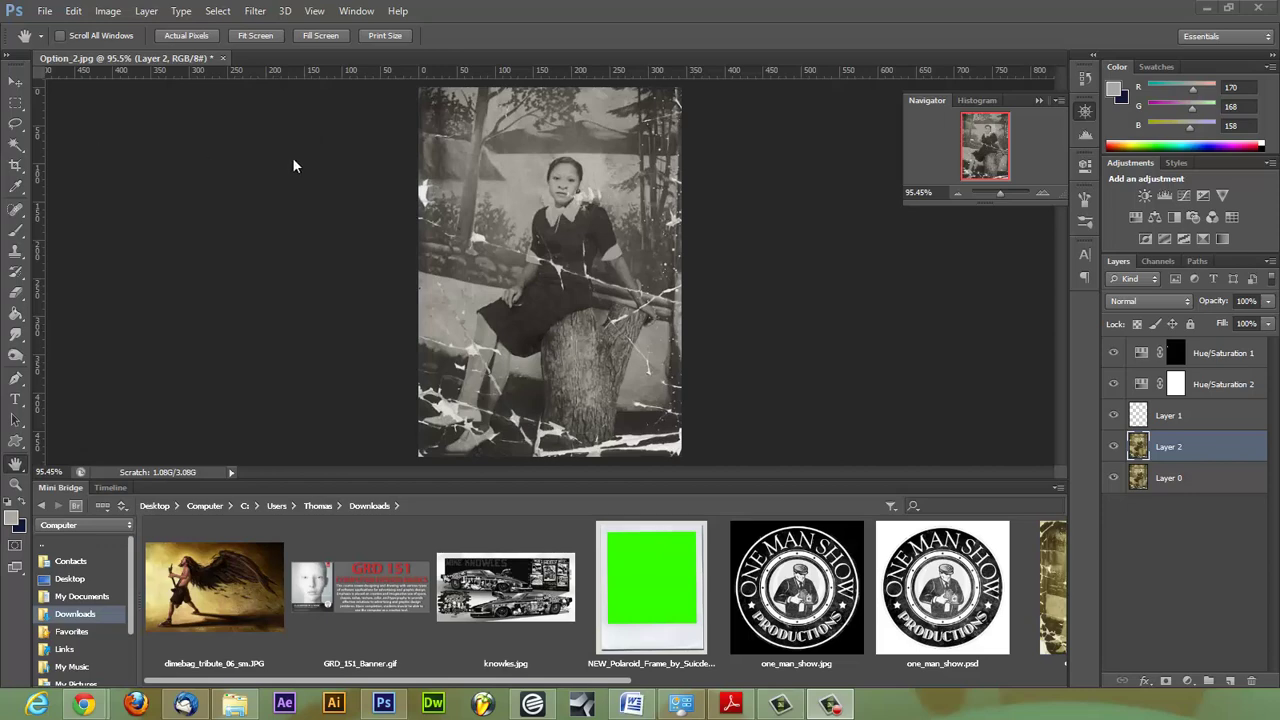
- Examine the tears around the seated girl in Option_2.jpg at about 300% zoom and activate the Brush tool
click(1038, 101)
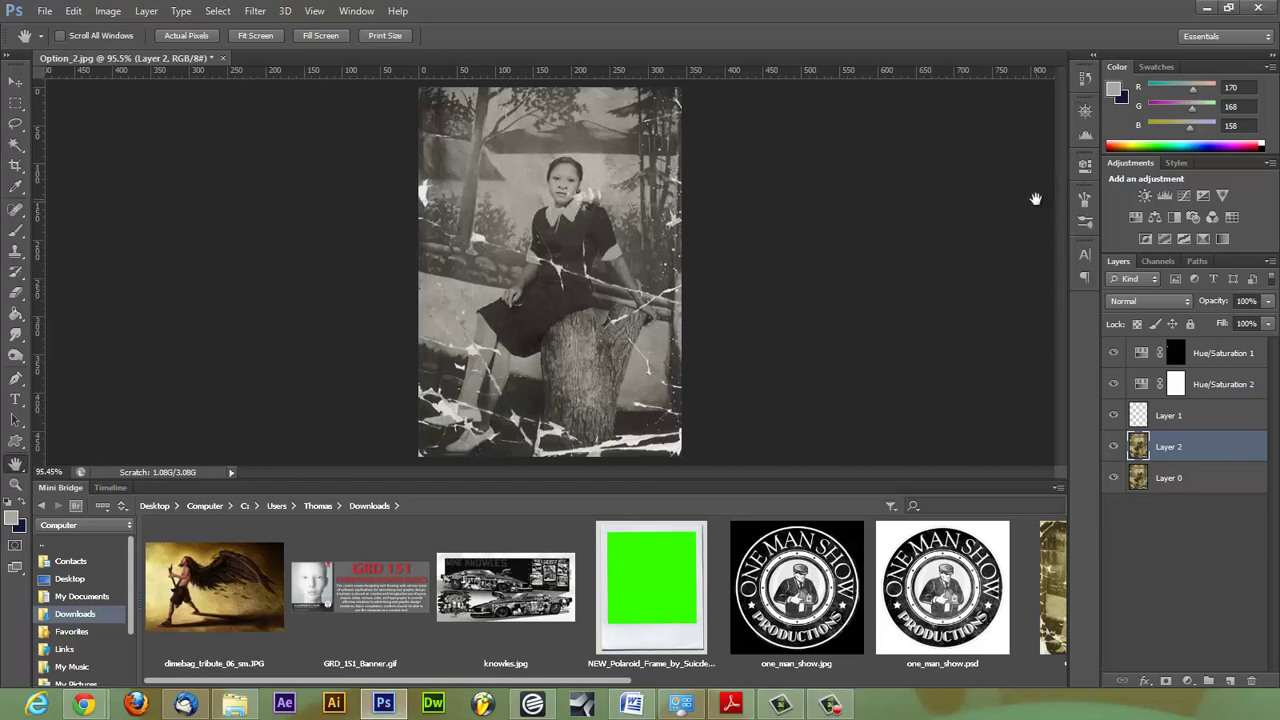
click(1085, 111)
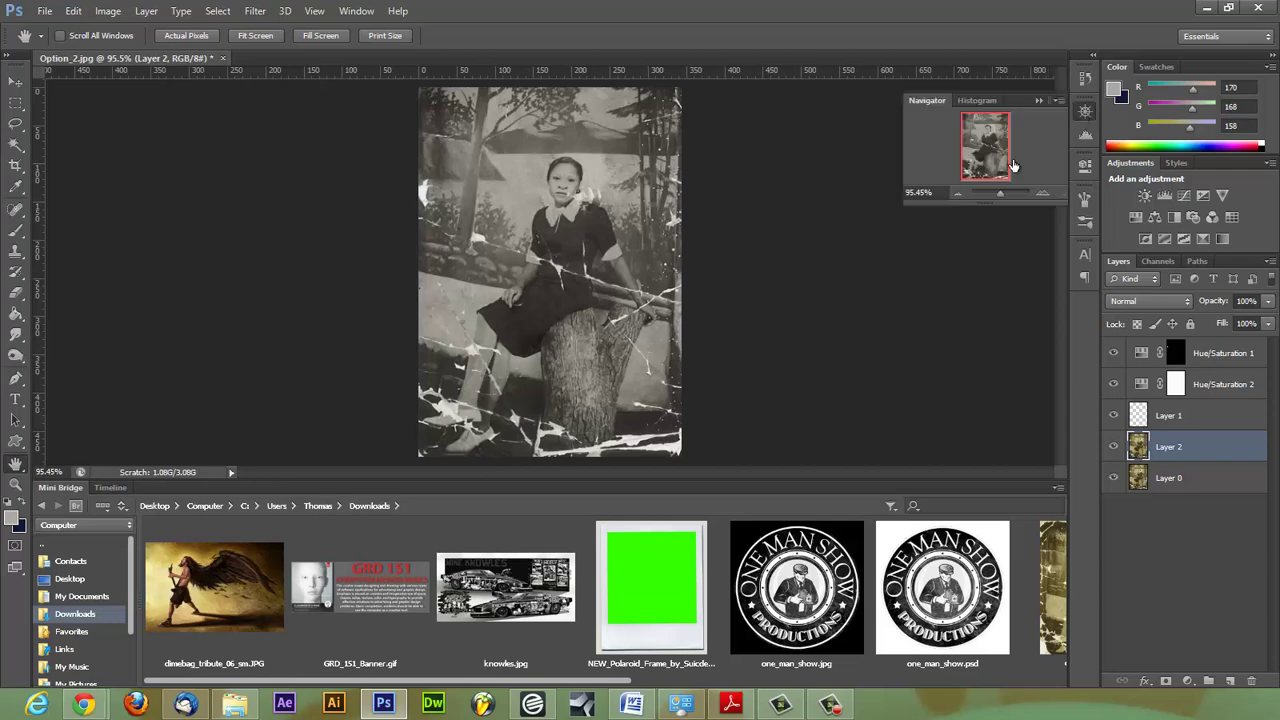
drag(1000, 192, 1009, 195)
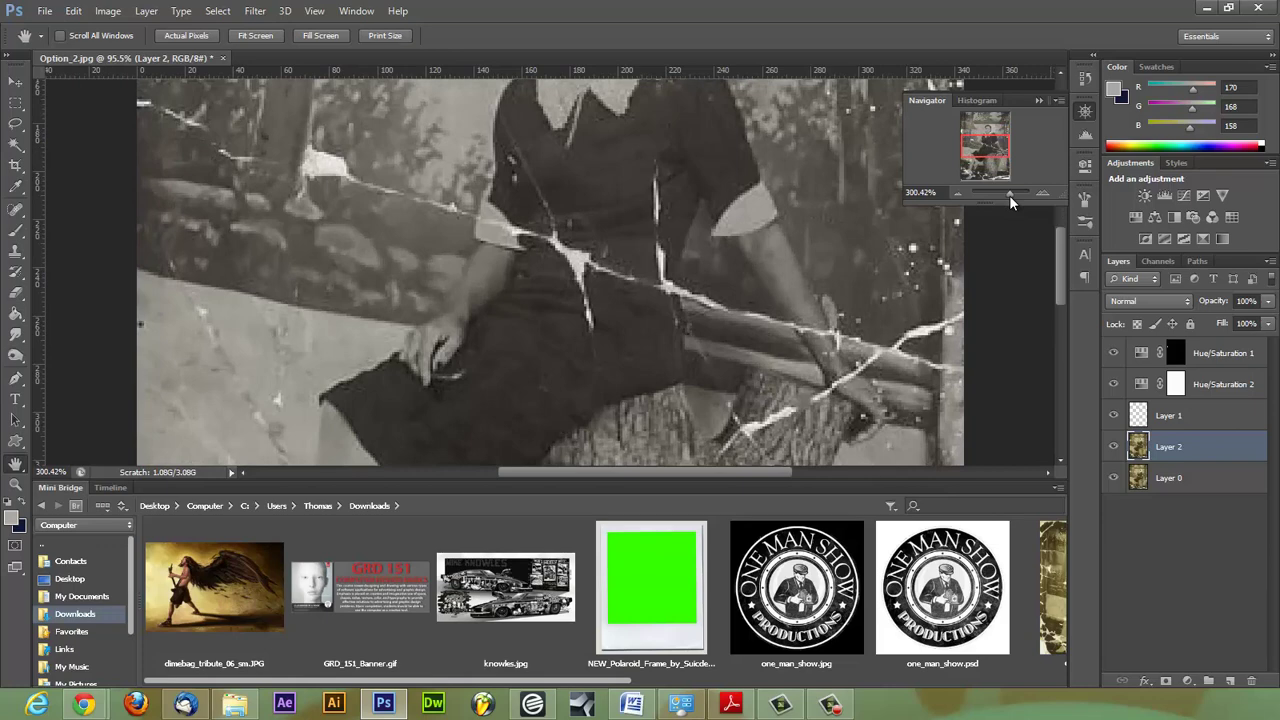
drag(1060, 264, 1060, 212)
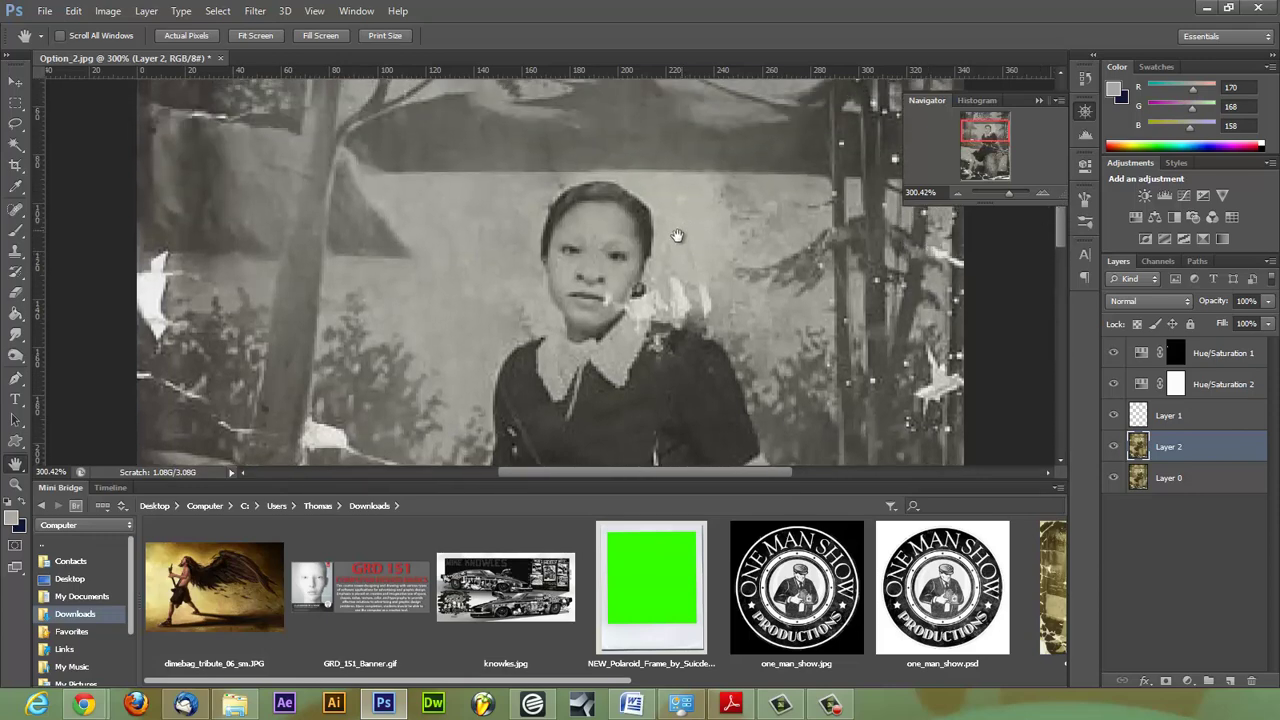
click(16, 235)
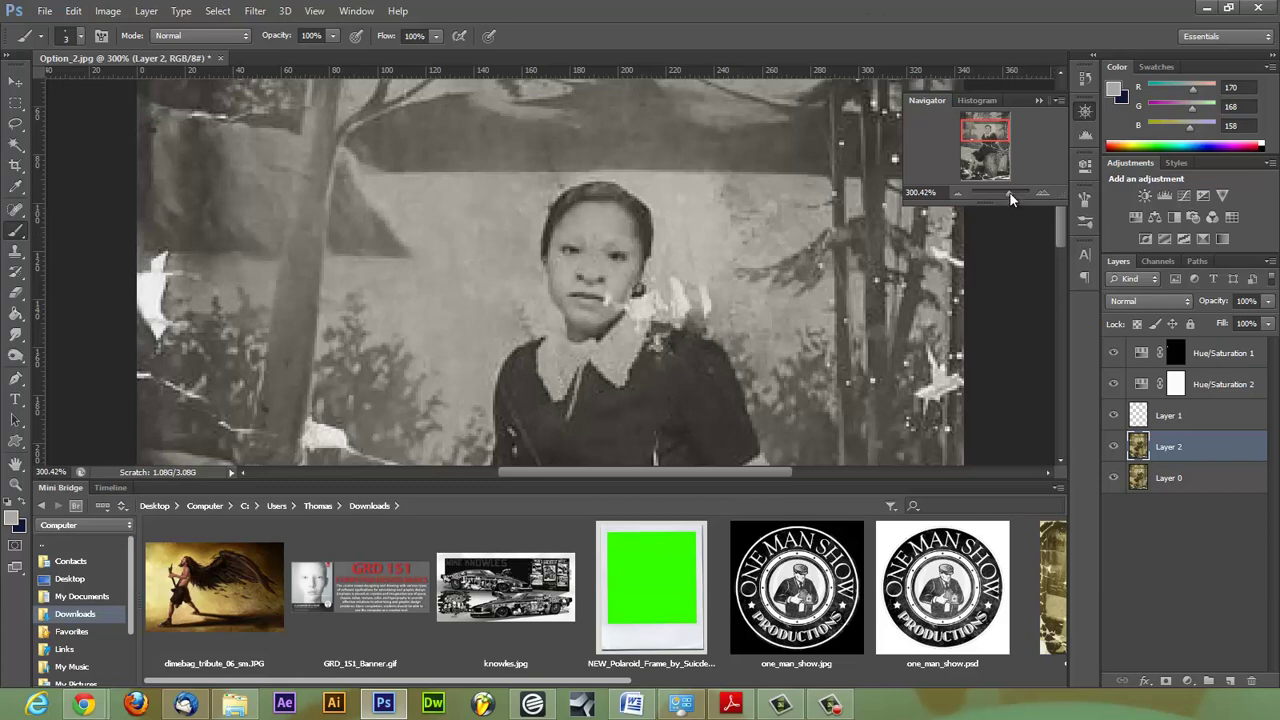
drag(1007, 193, 999, 199)
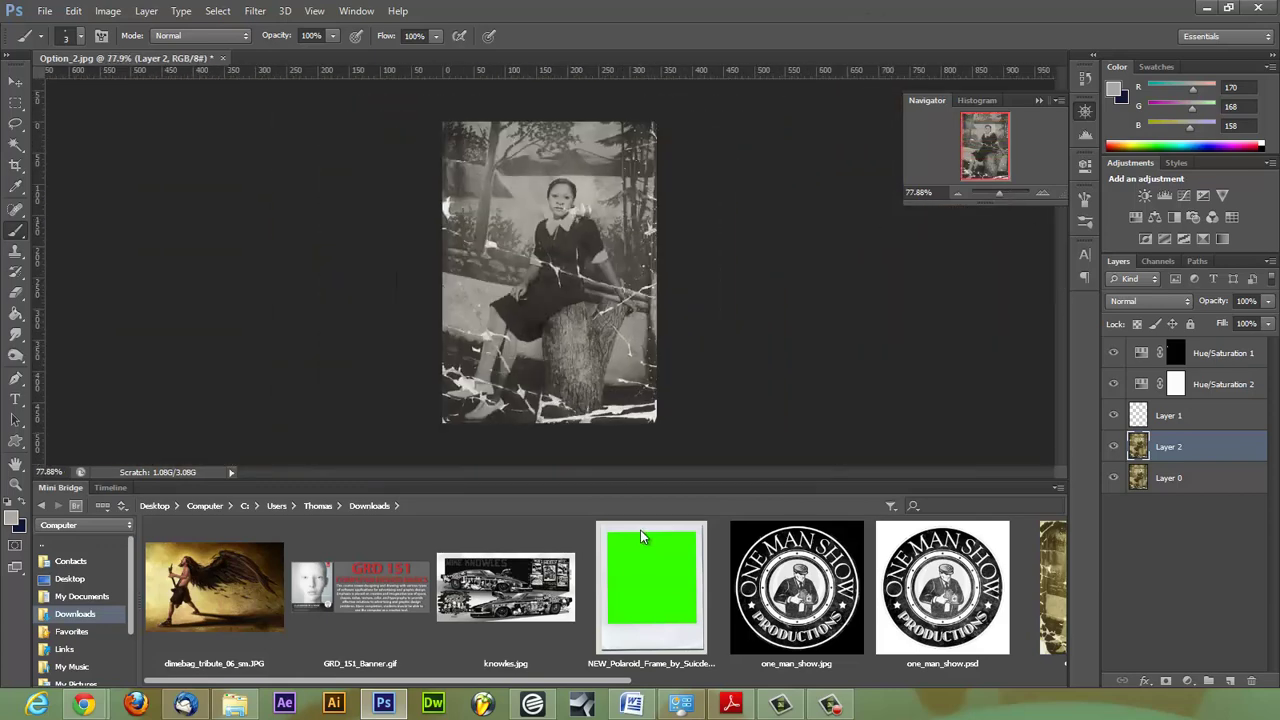
- Open Option_8.jpg from the Downloads folder
drag(570, 682, 828, 684)
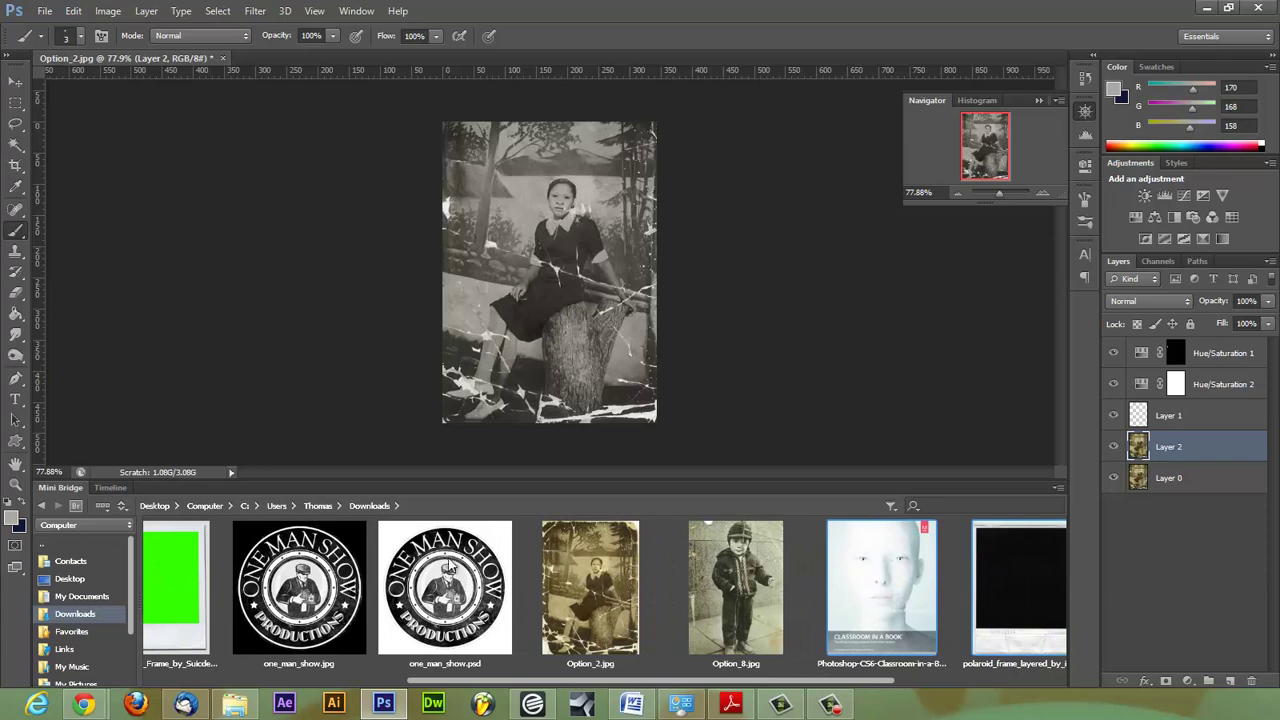
click(741, 580)
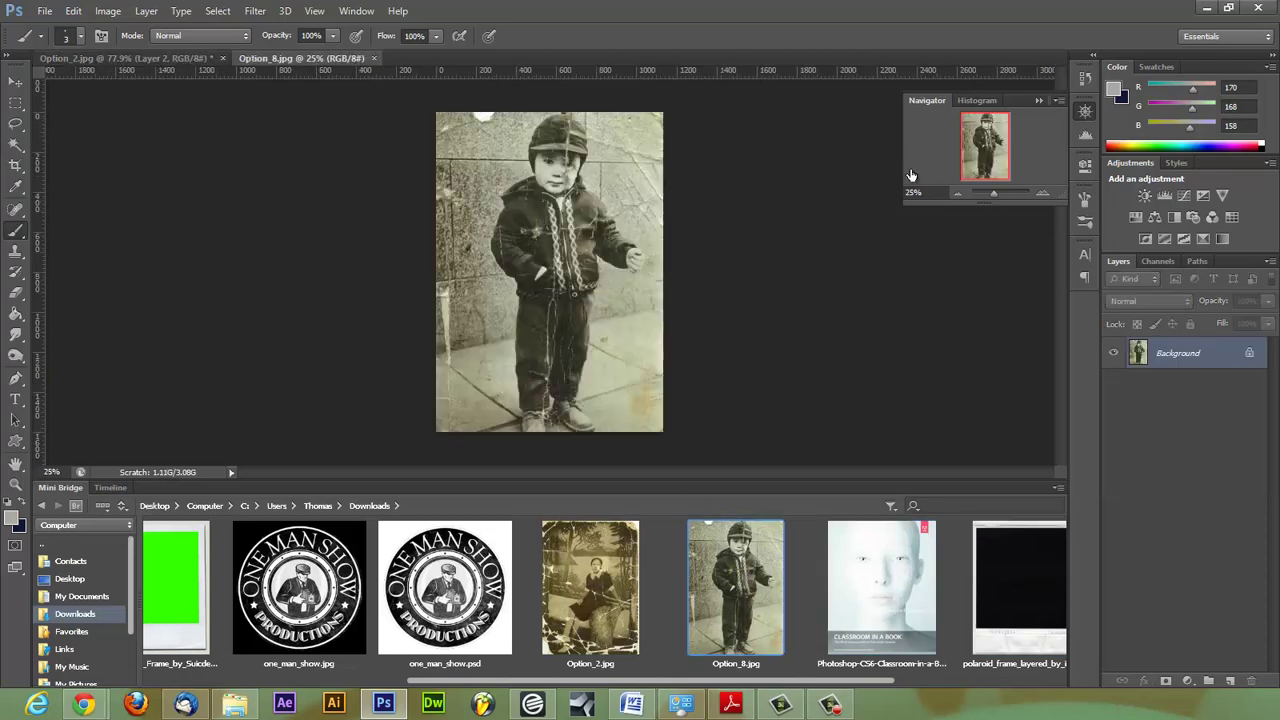
drag(990, 190, 1005, 193)
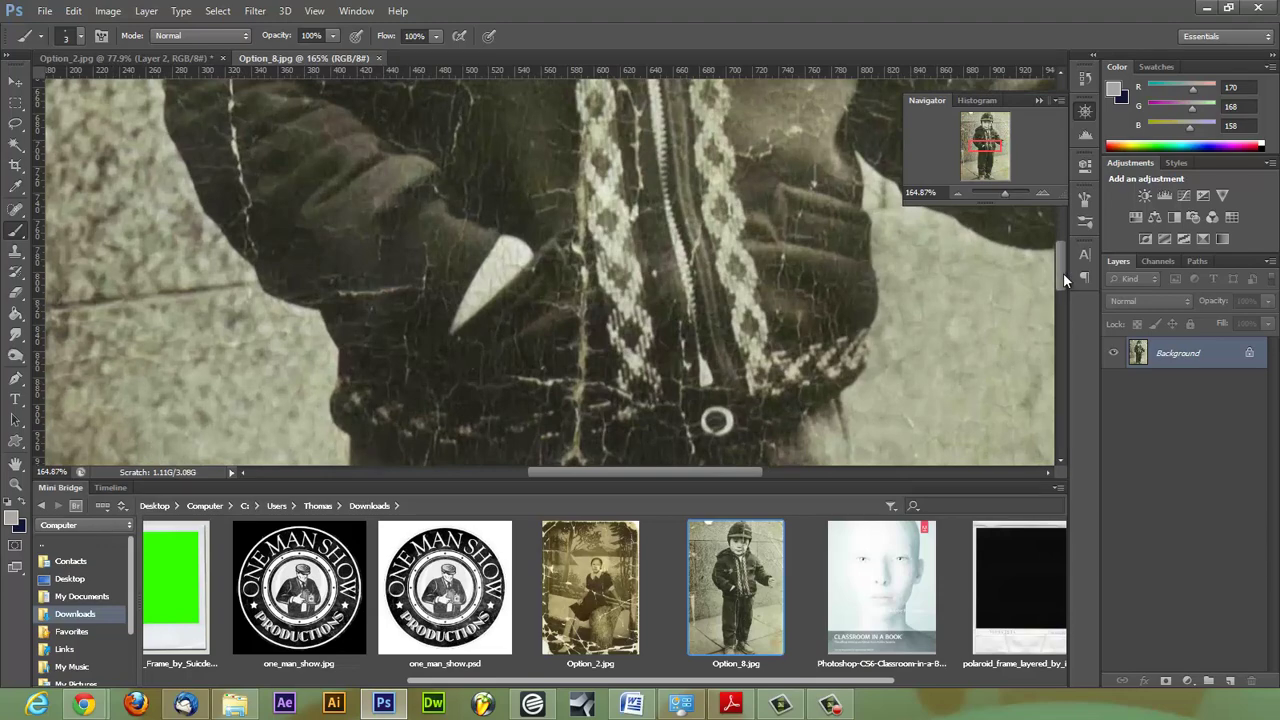
drag(1063, 273, 1059, 196)
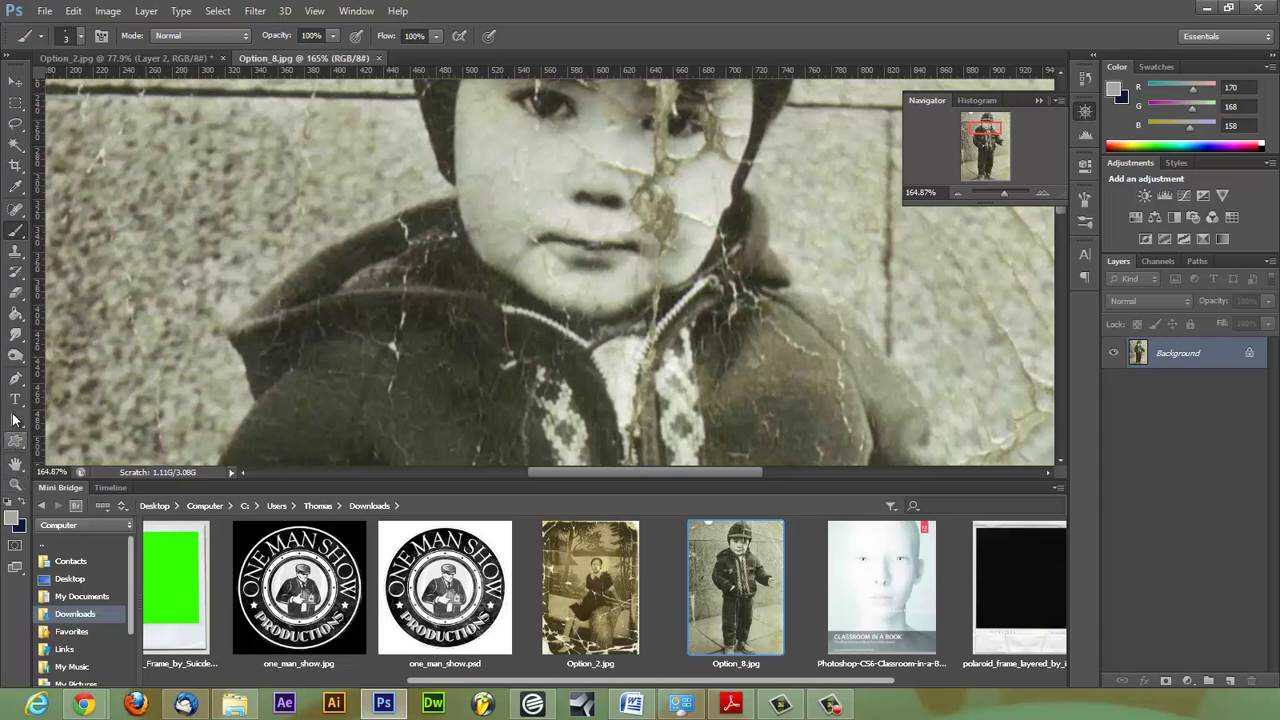
- Sample the dark jacket tone #313325 as the foreground colour and dab it over the crack below the hood
click(14, 521)
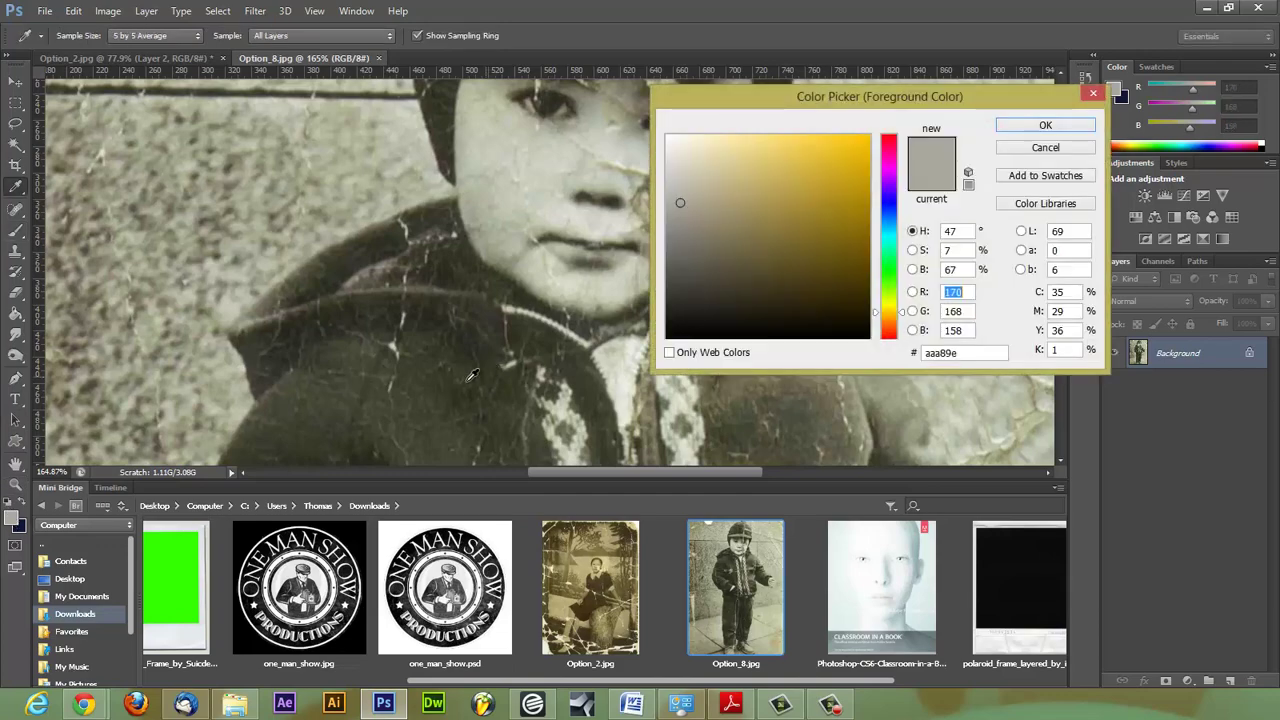
click(453, 389)
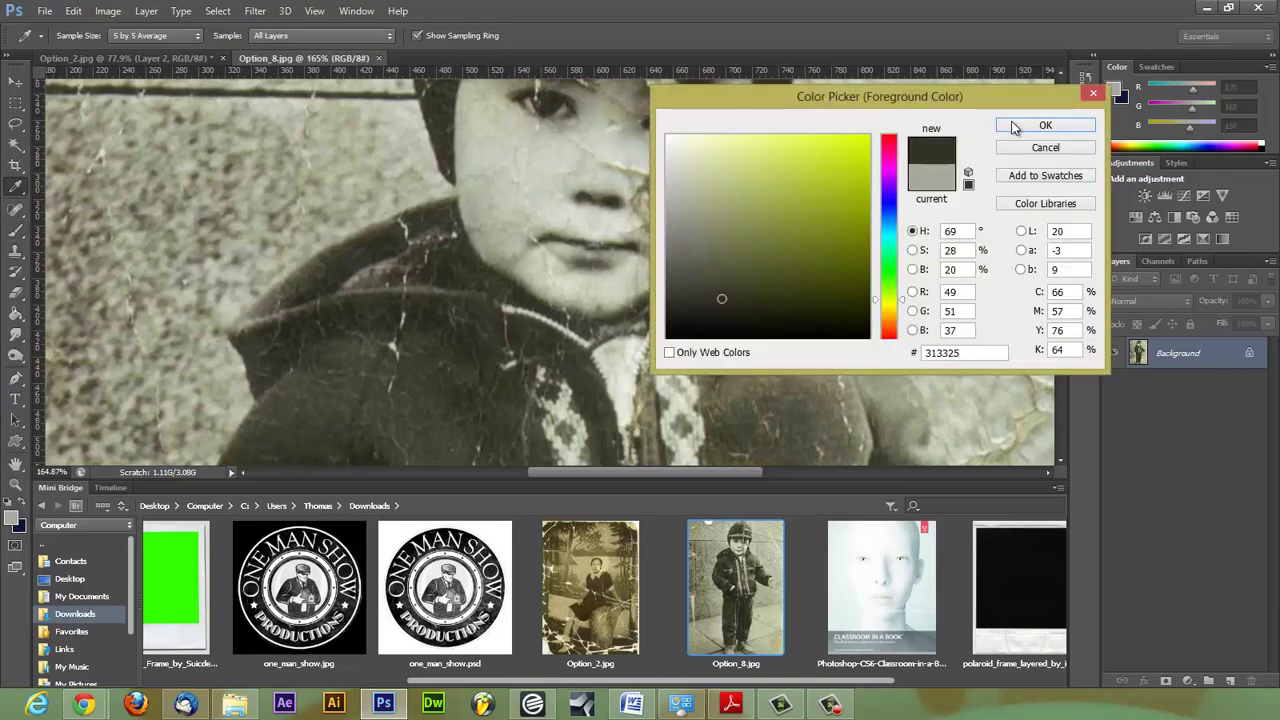
click(1016, 128)
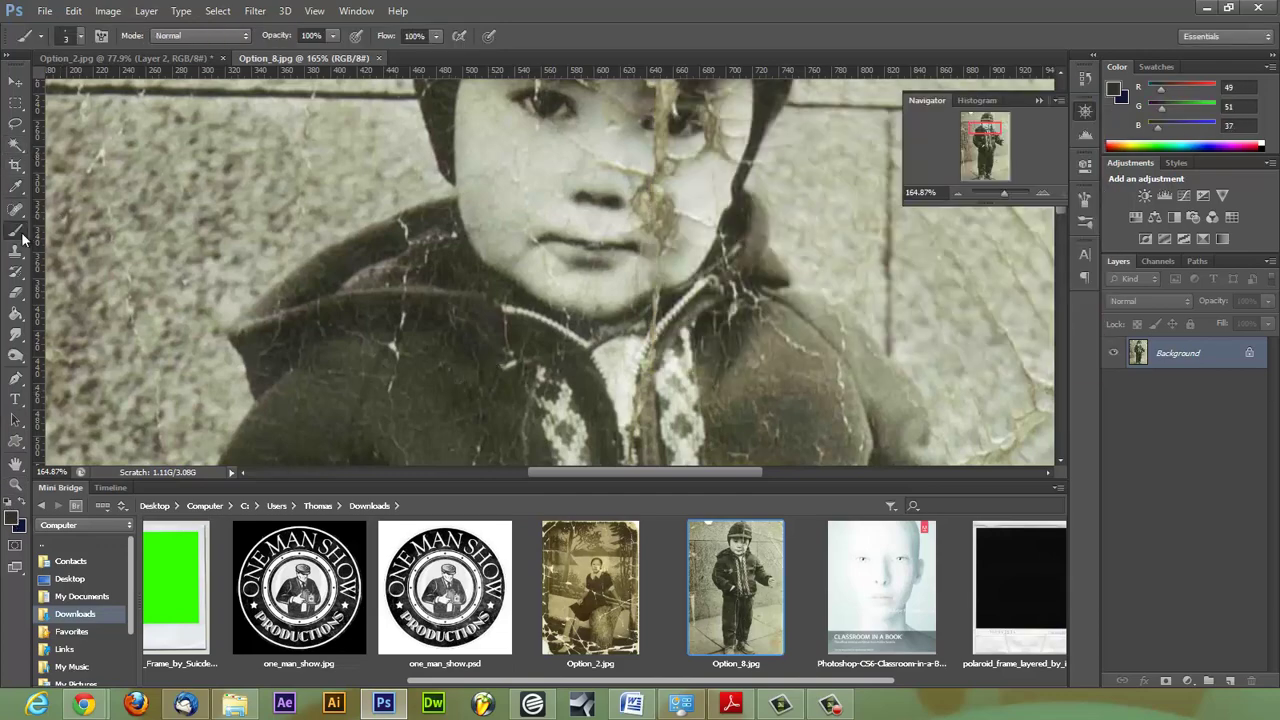
click(418, 387)
- Sample the greenish jacket tone #494a3c beside the small white speck on the hood and brush it over the speck
drag(1005, 195, 1021, 193)
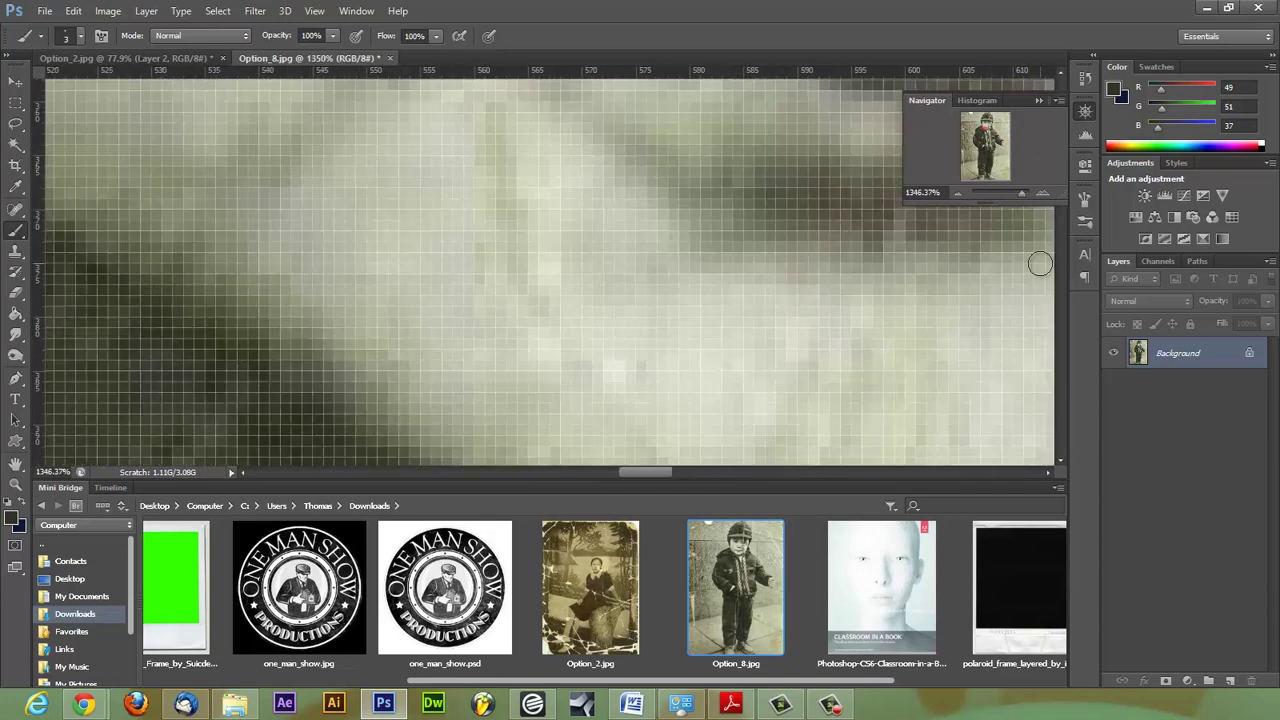
drag(649, 469, 579, 469)
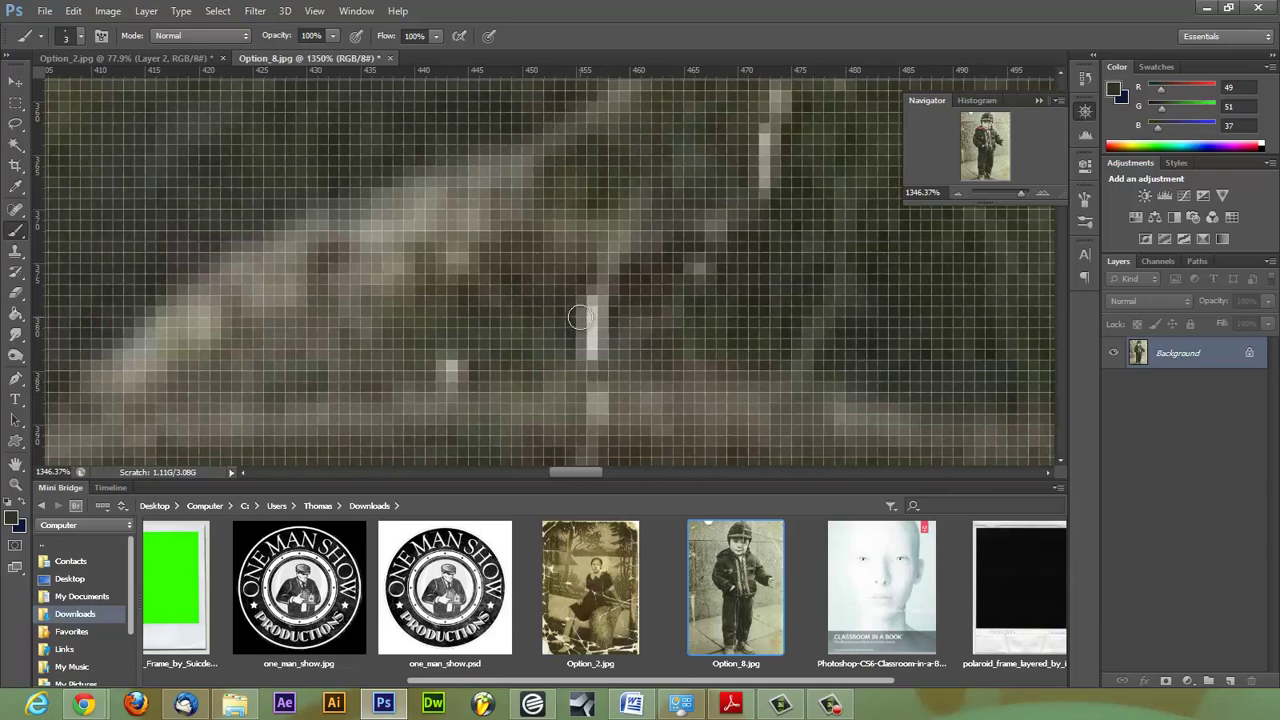
click(11, 518)
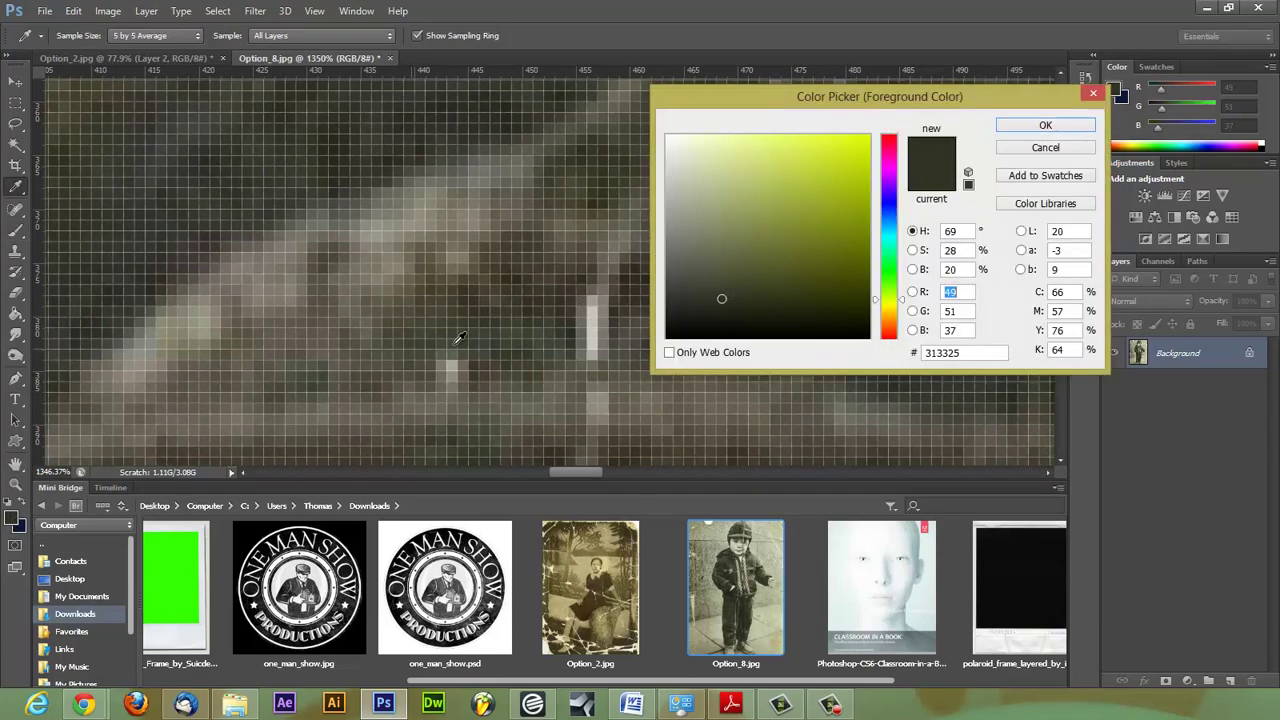
click(1022, 127)
mouse_move(471, 363)
mouse_down()
mouse_move(434, 372)
mouse_move(465, 375)
mouse_up()
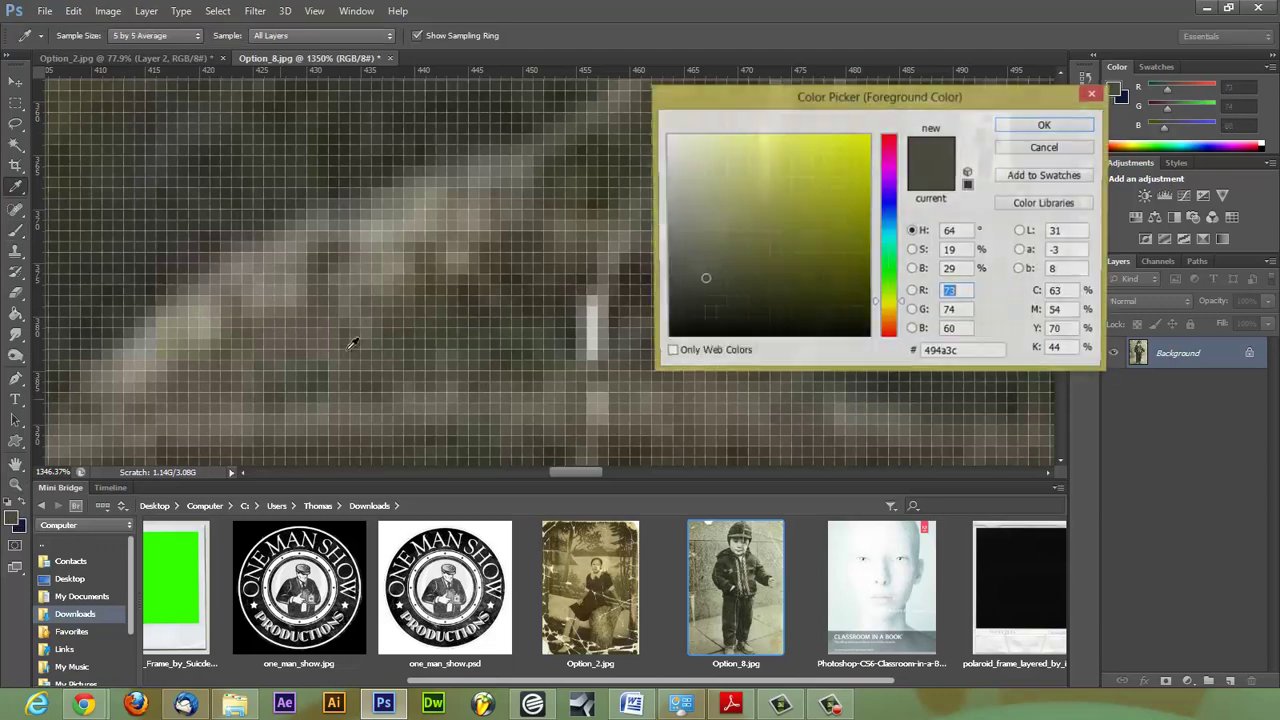
- Sample the tone #555349 beside the short vertical white scratch on the hood and paint over the scratch
click(12, 517)
click(568, 293)
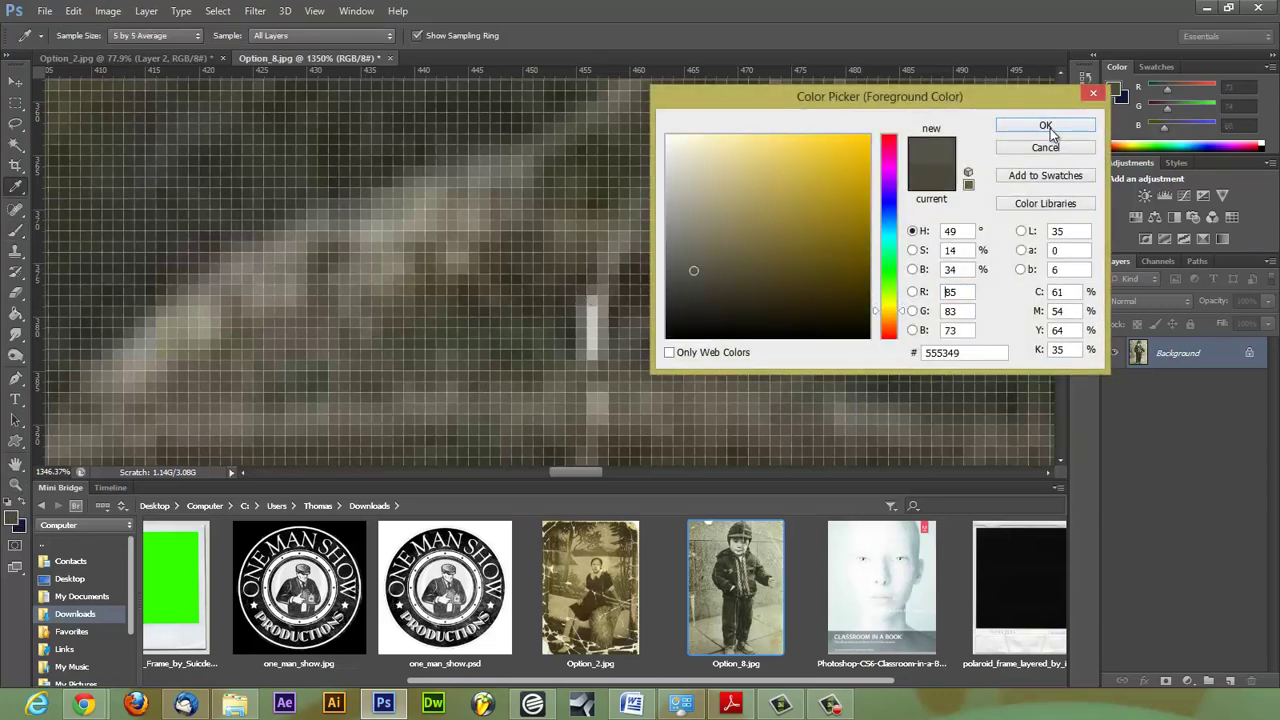
click(1044, 127)
mouse_move(592, 300)
mouse_down()
mouse_move(600, 321)
mouse_move(575, 334)
mouse_move(608, 334)
mouse_move(578, 346)
mouse_move(612, 352)
mouse_up()
- Heal a small blemish on the jacket's hood with the Spot Healing Brush in Content-Aware mode
drag(1019, 192, 996, 198)
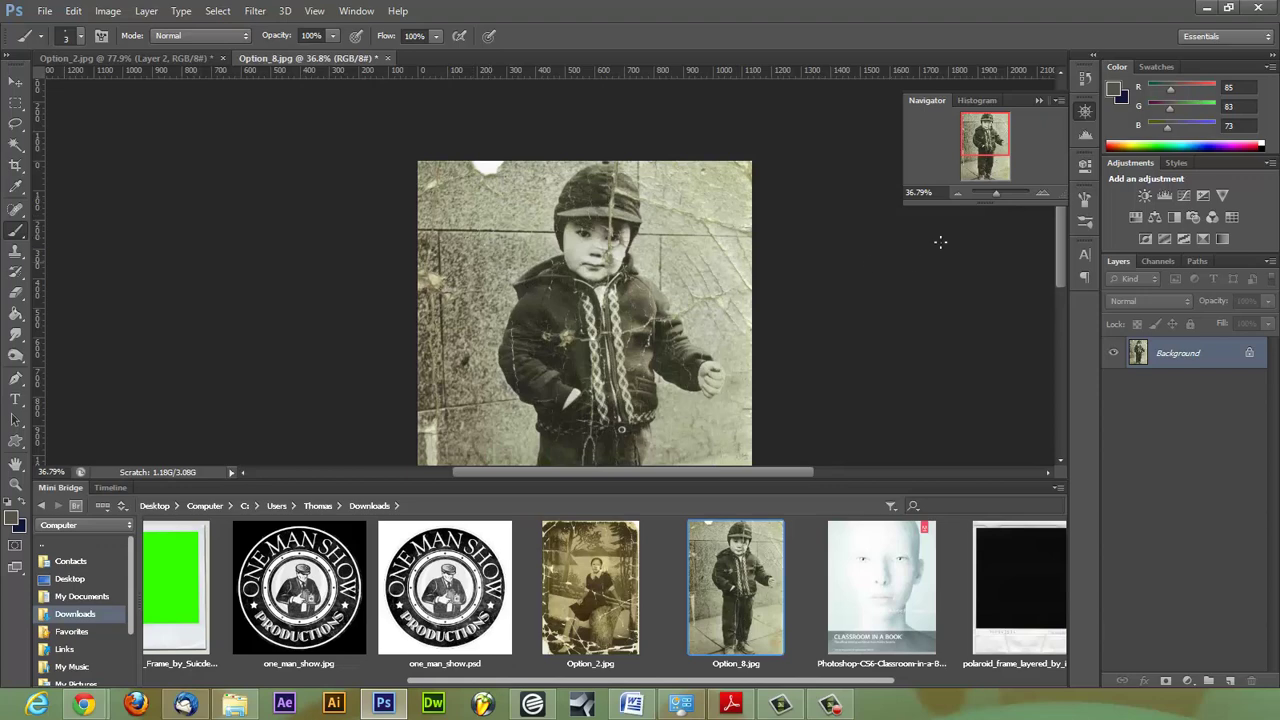
drag(996, 196, 1001, 196)
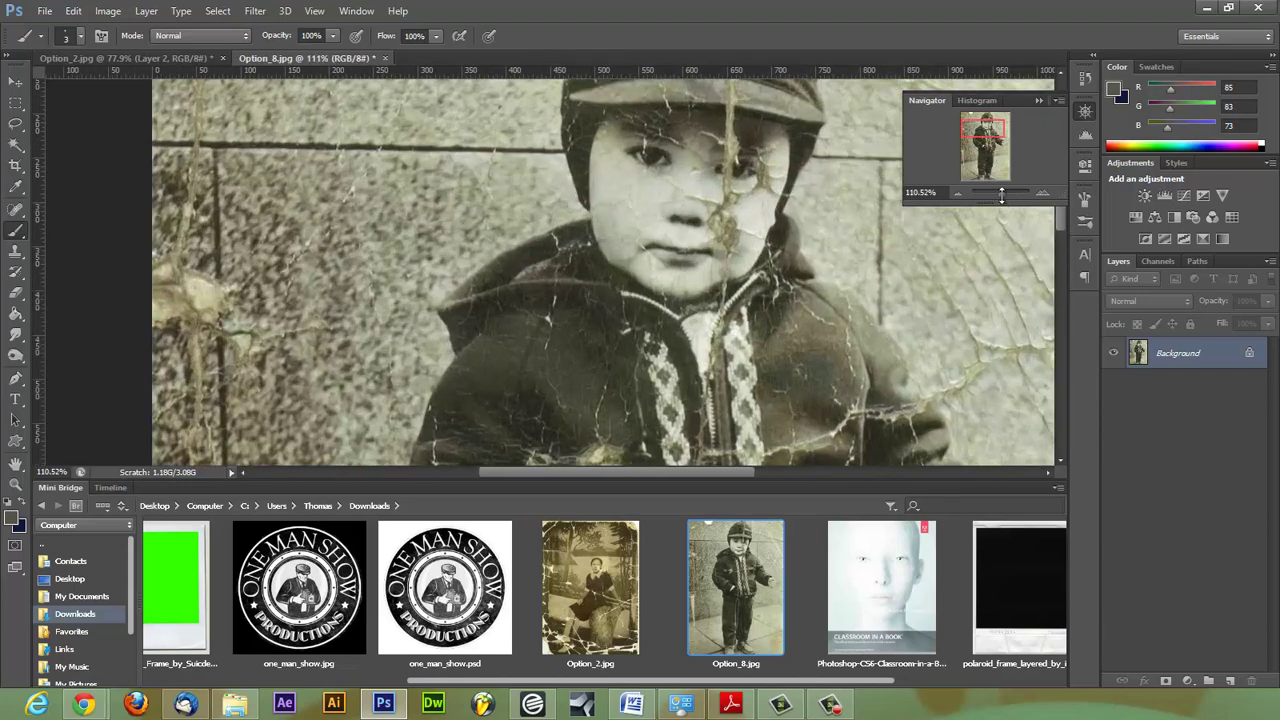
click(15, 209)
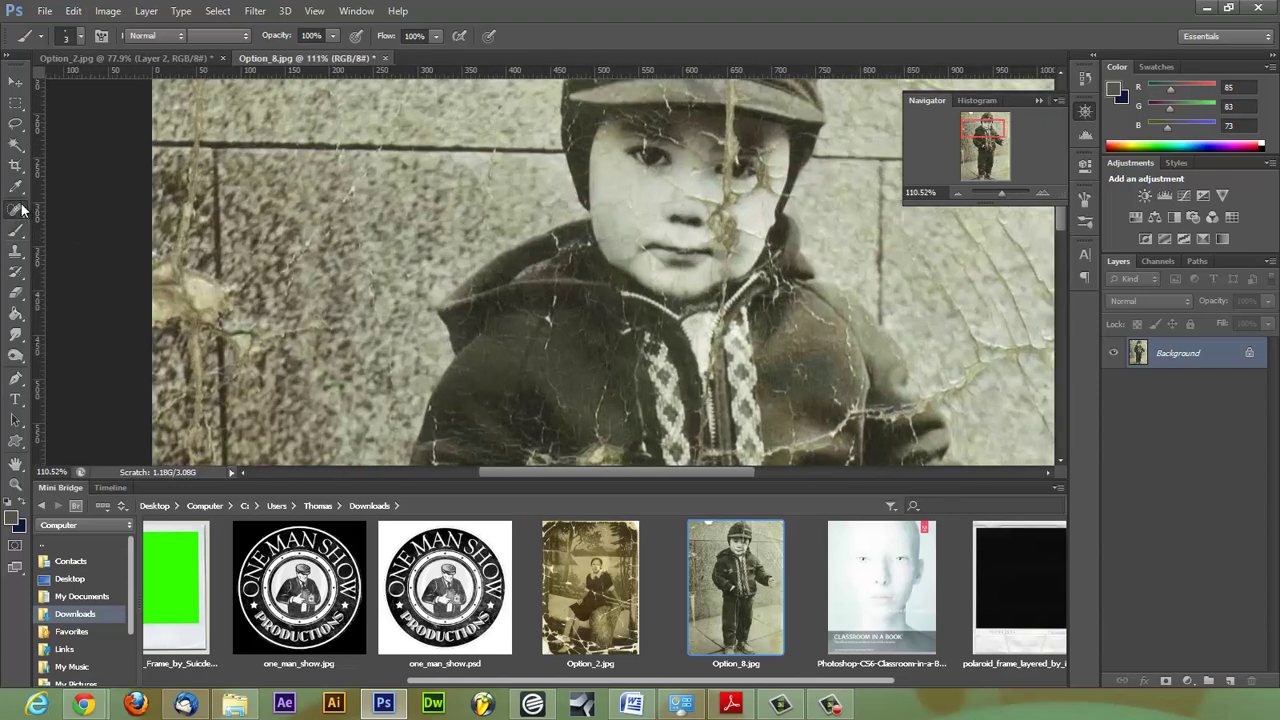
click(93, 210)
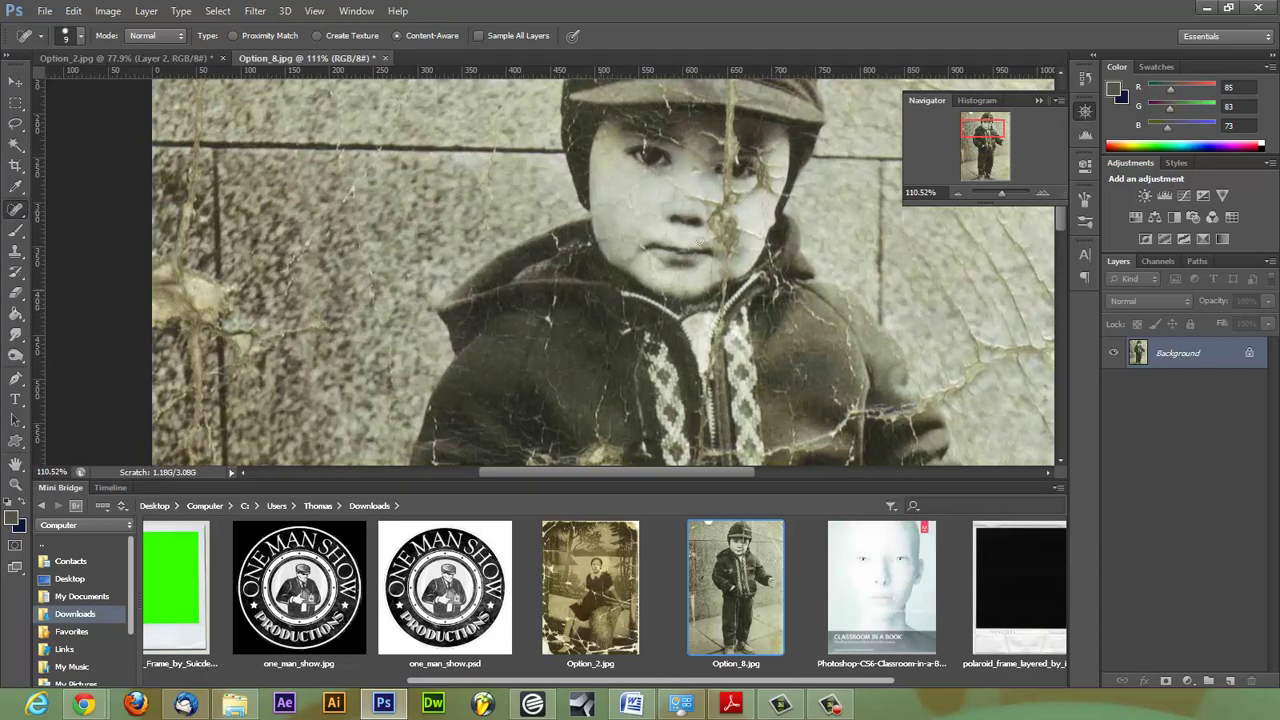
drag(1002, 194, 1007, 200)
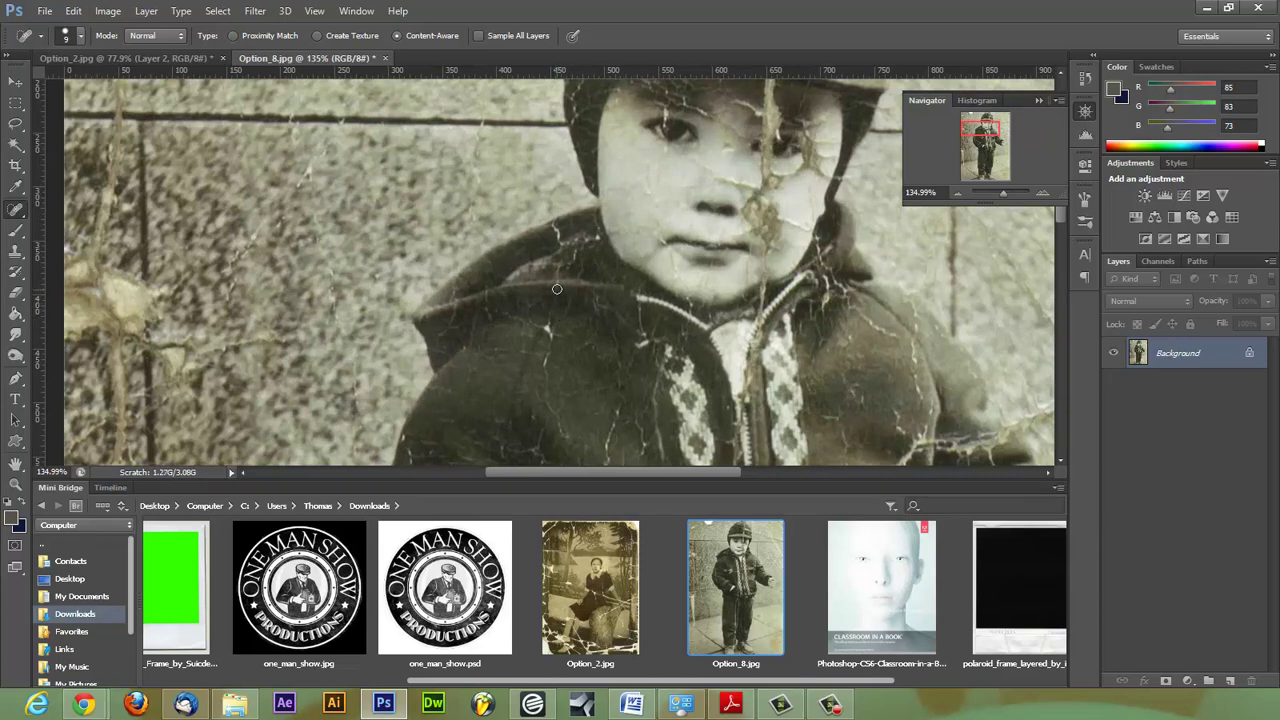
click(557, 289)
- Set the healing brush size to 14 px and heal the mark on the child's cheek and the wall crack beside the brown stain
click(80, 37)
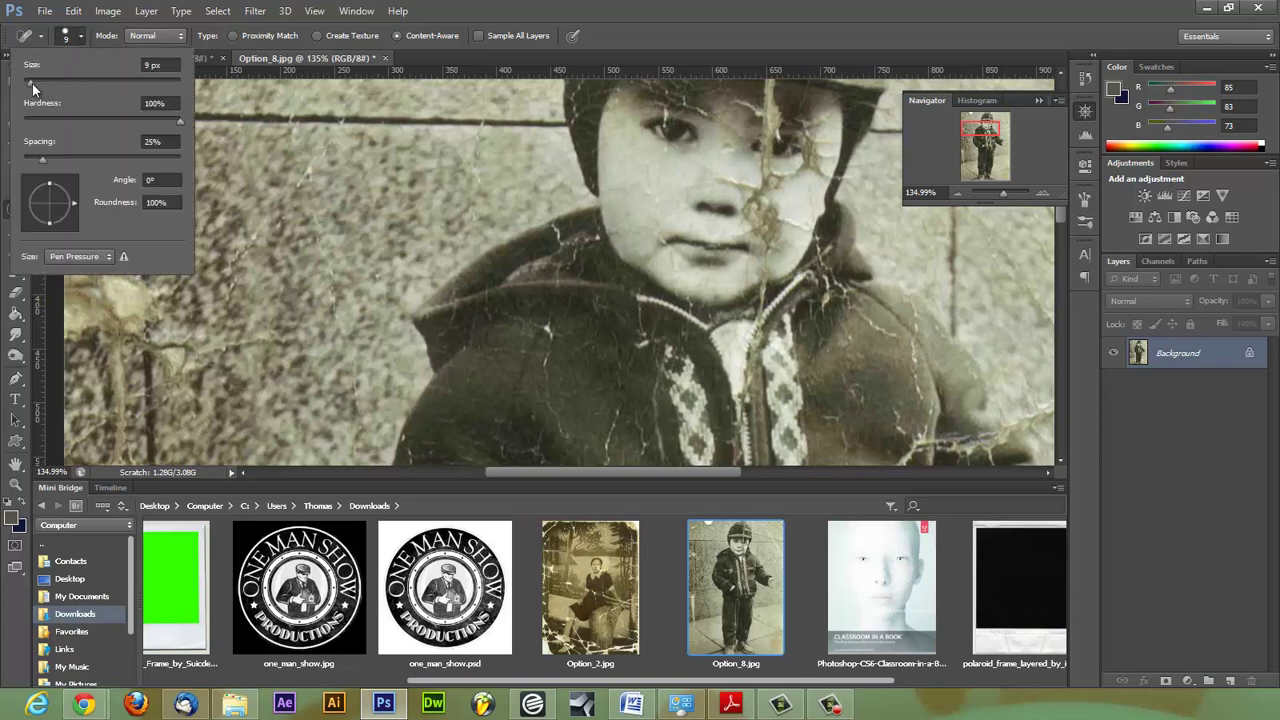
drag(33, 86, 37, 86)
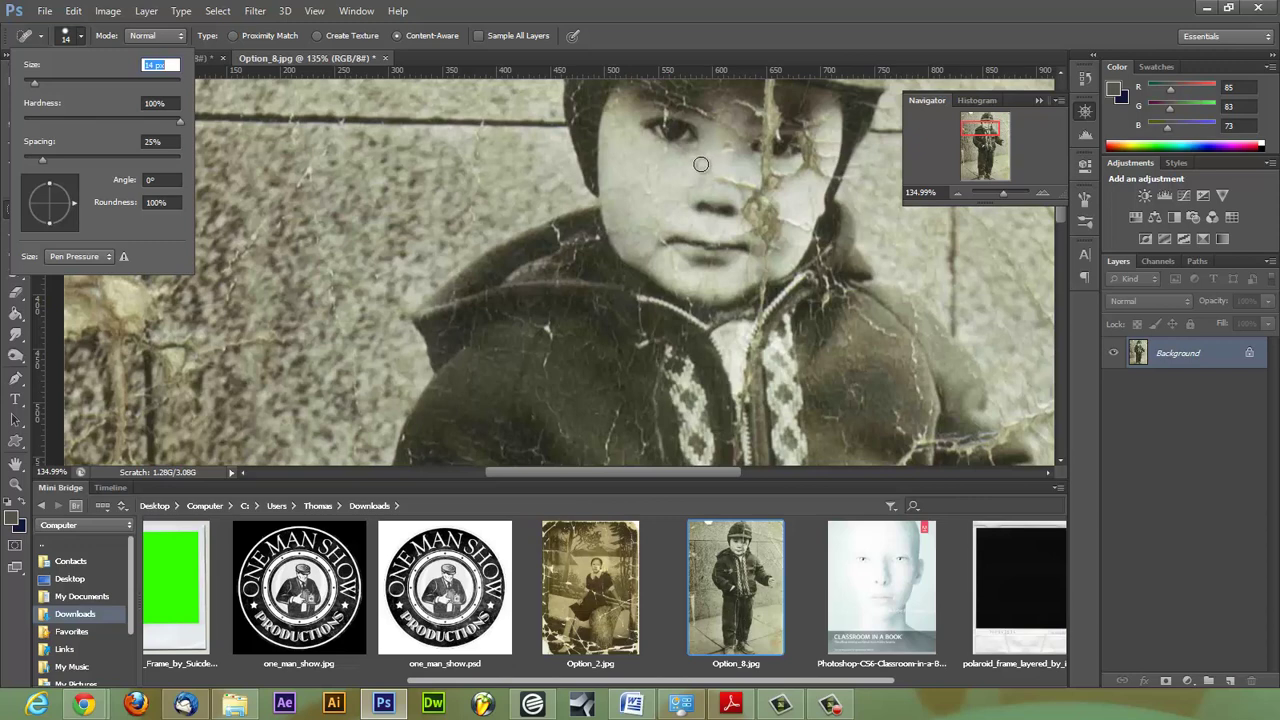
key(Return)
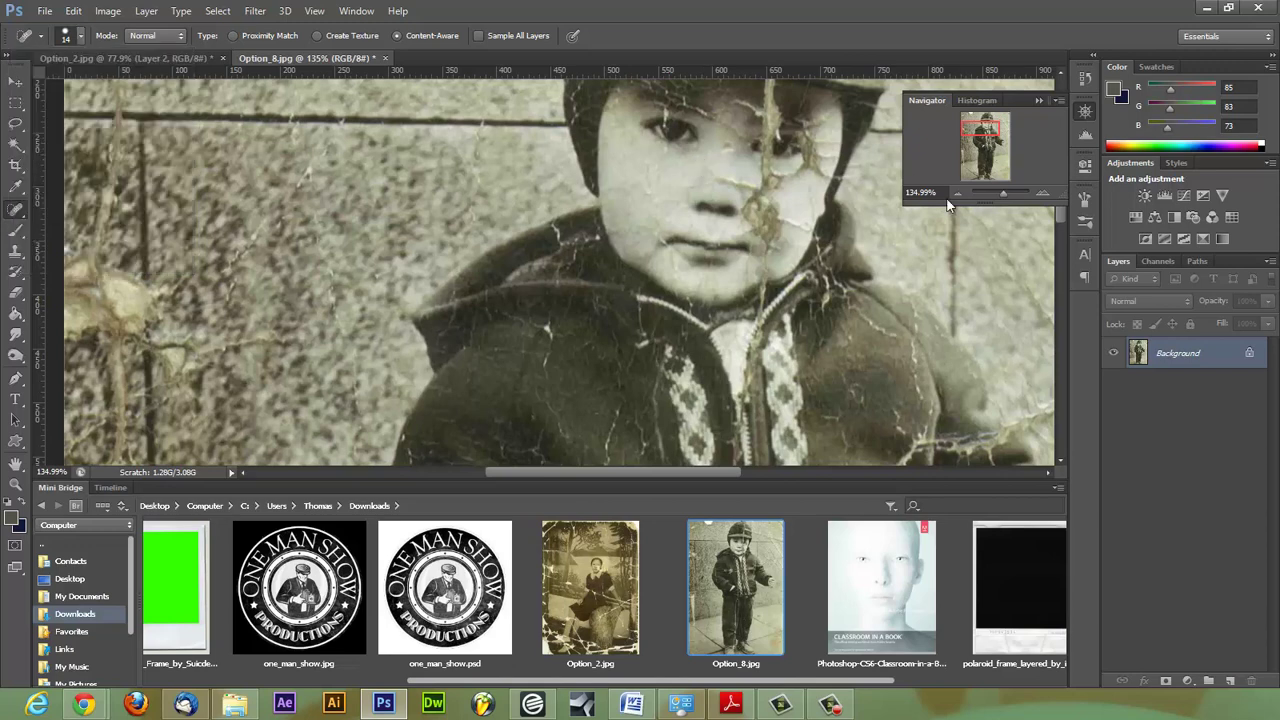
click(688, 178)
drag(1060, 213, 1063, 234)
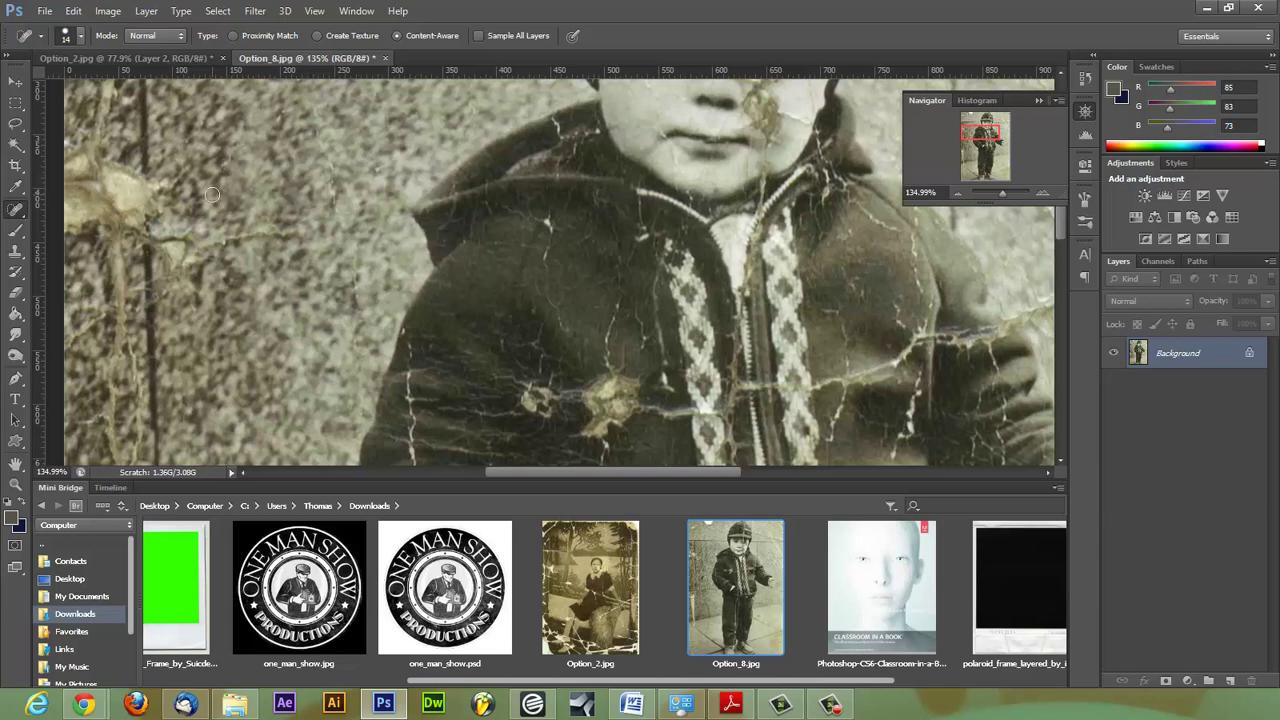
mouse_move(200, 201)
mouse_down()
mouse_move(195, 214)
mouse_move(238, 234)
mouse_move(279, 233)
mouse_up()
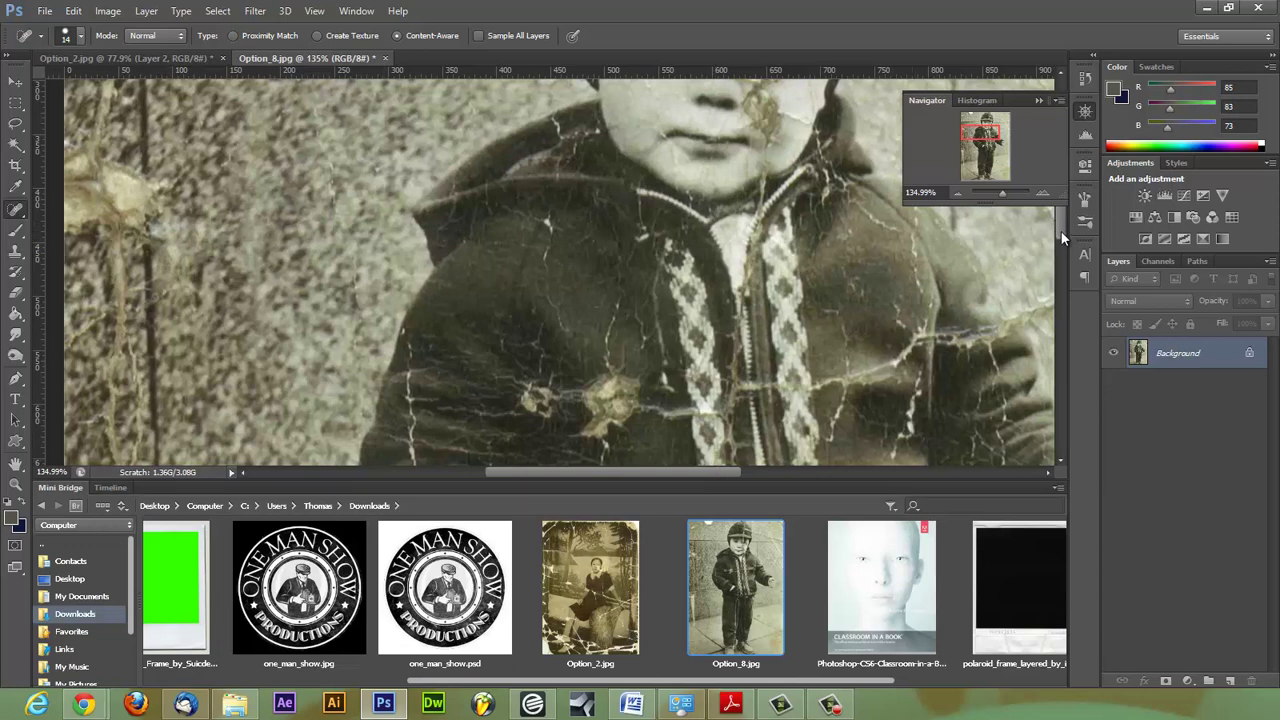
- Set up the Clone Stamp tool with a soft 100 px brush for the white hole at the photo's upper edge
drag(1061, 231, 1063, 175)
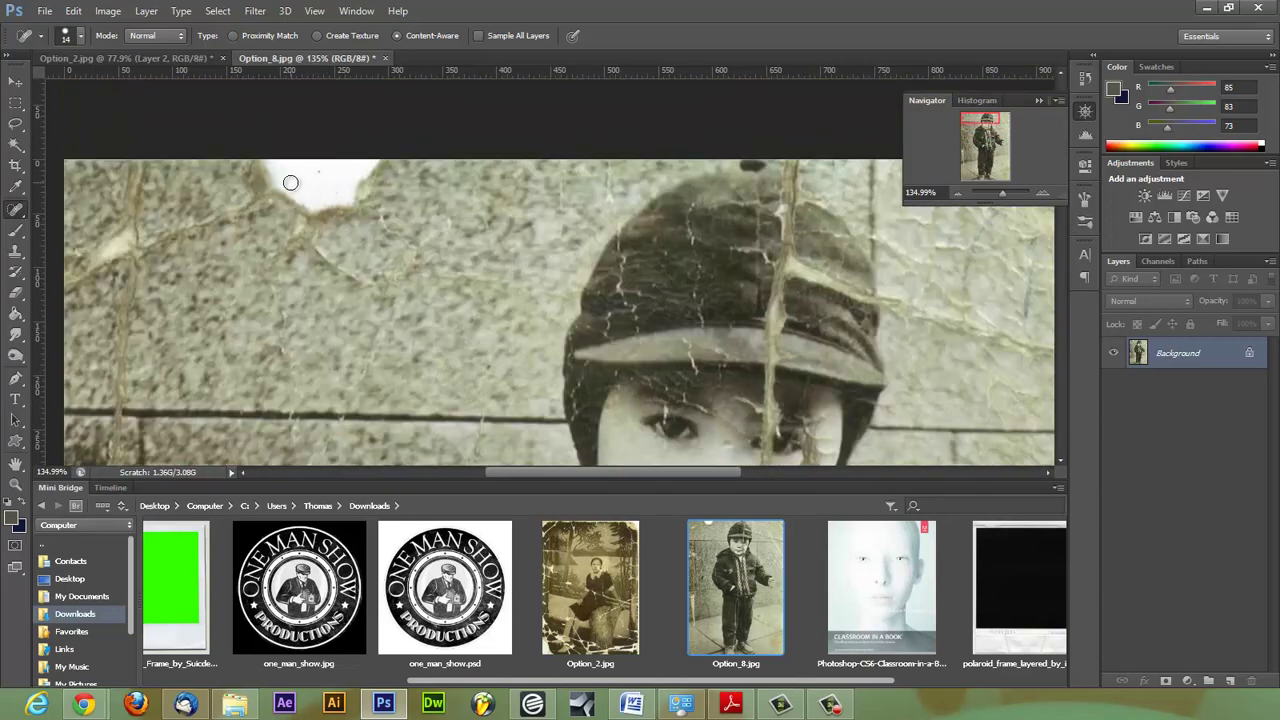
click(15, 252)
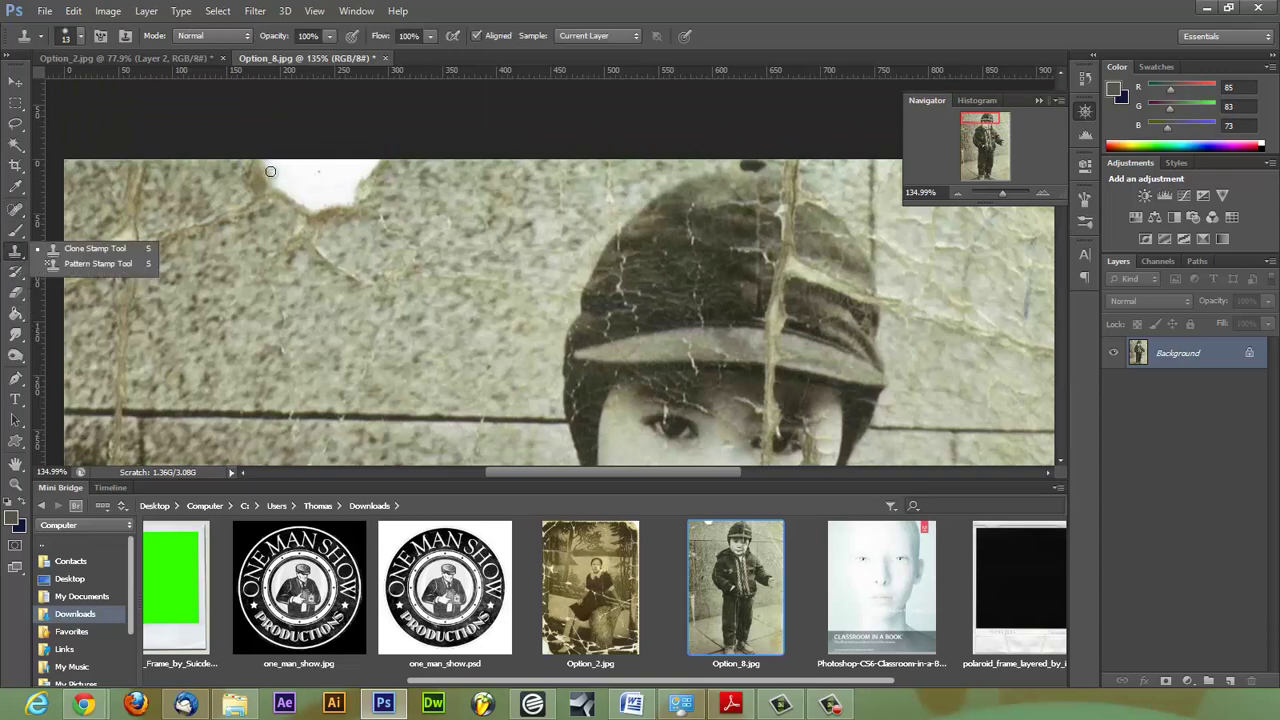
click(82, 36)
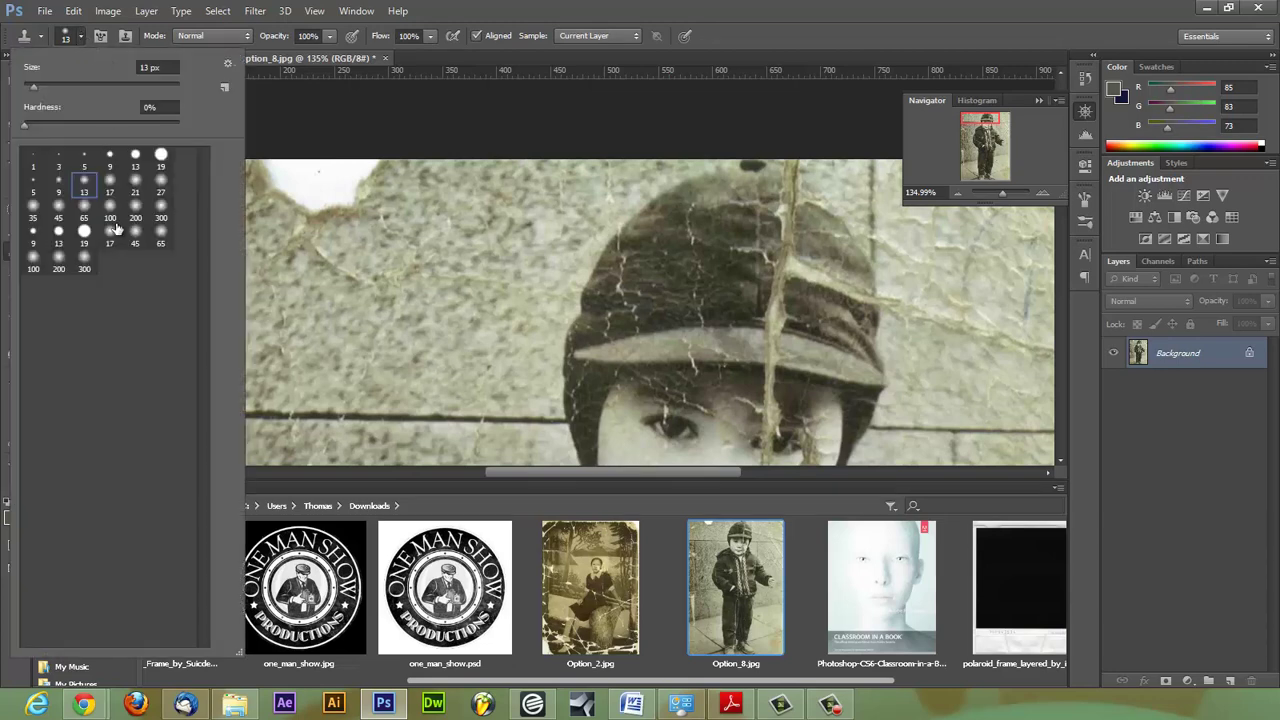
click(84, 232)
click(33, 262)
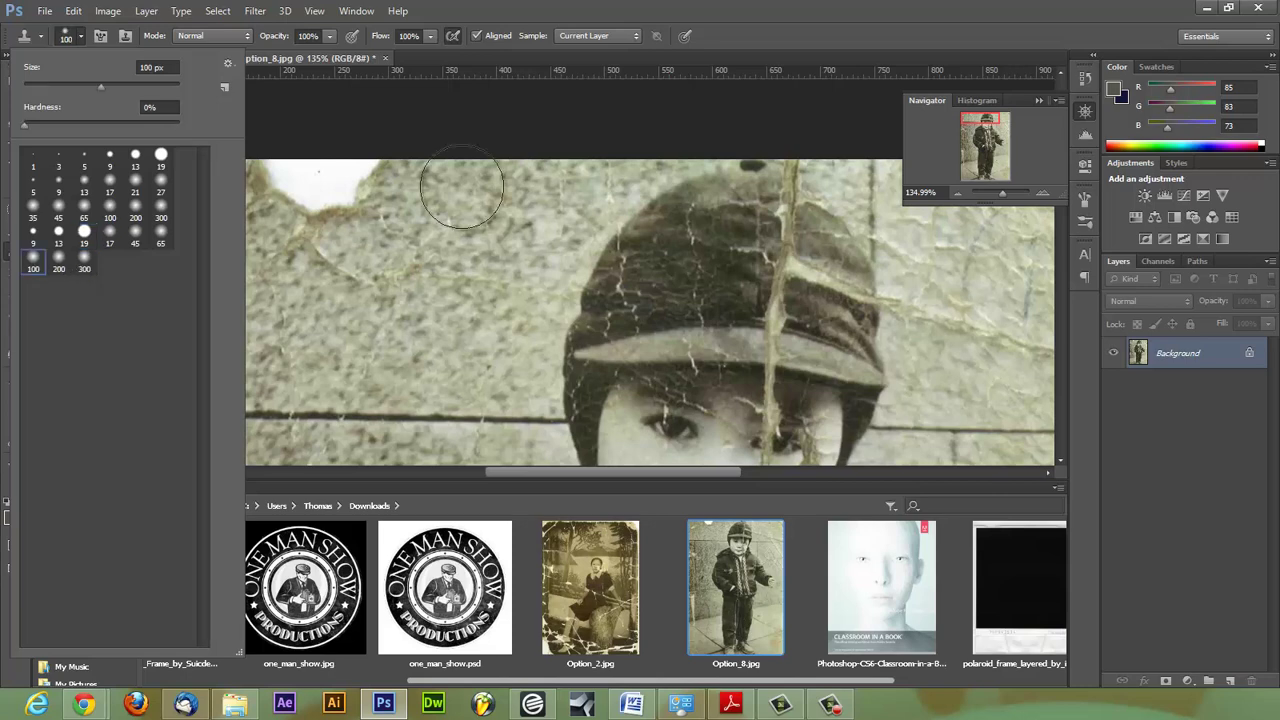
- Define a clone source on the clean wall beside the white hole and clone that texture over most of the hole
click(332, 178)
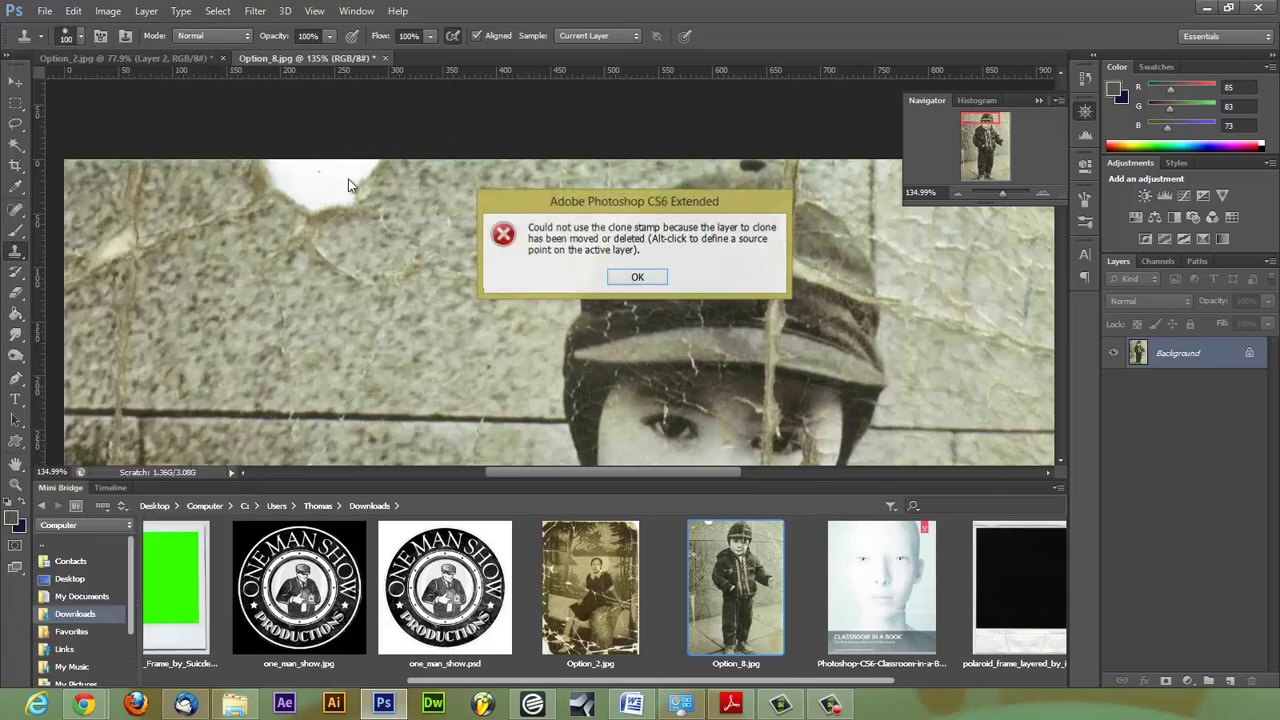
click(634, 278)
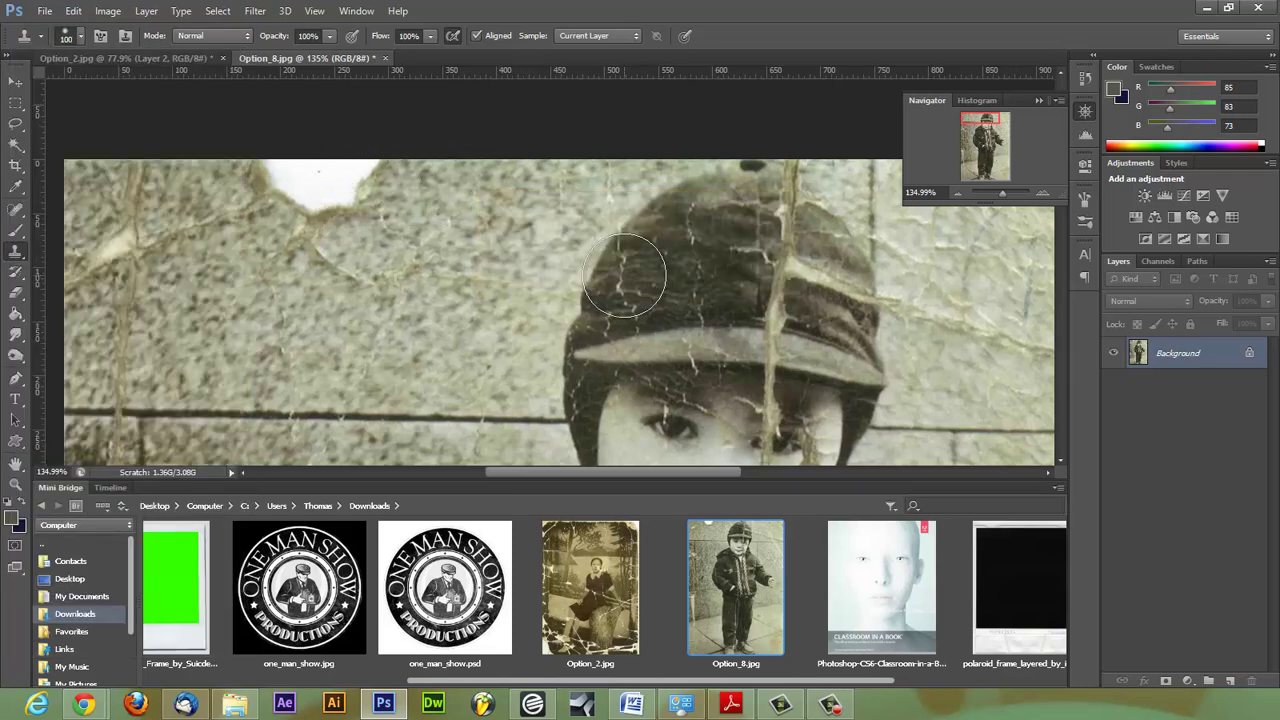
alt+click(420, 178)
click(327, 178)
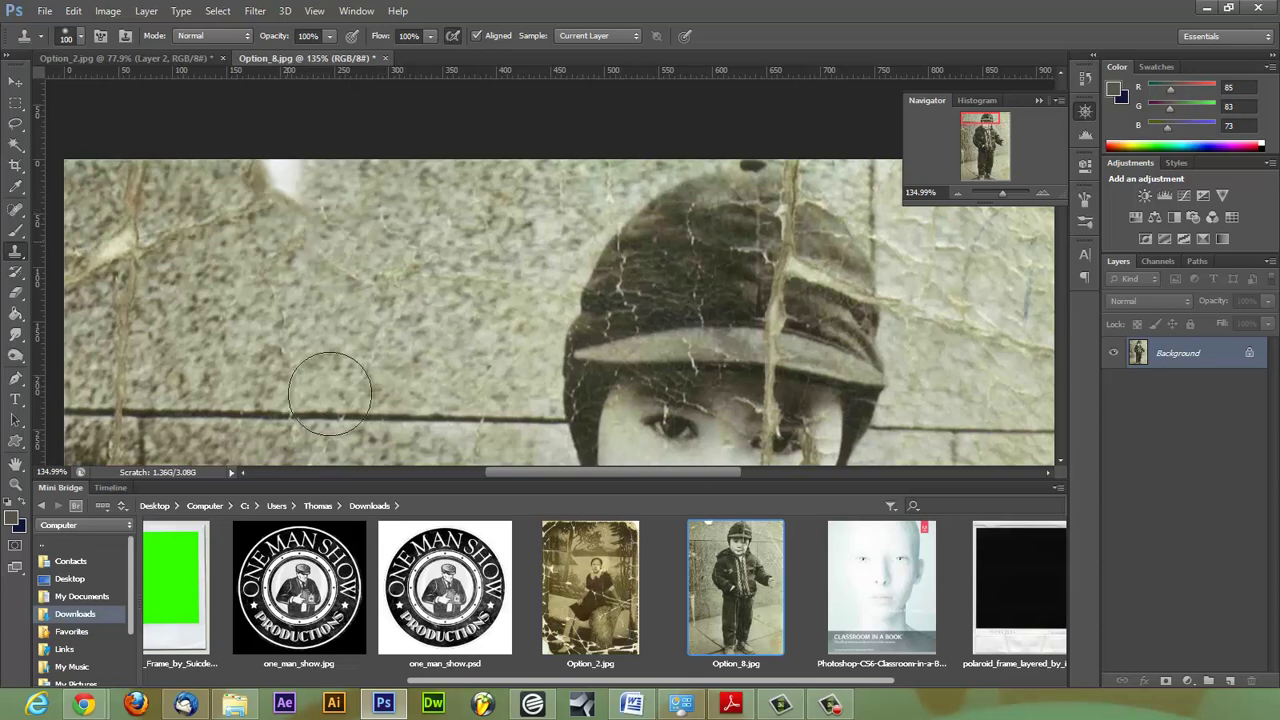
- Clone clean wall texture over the remaining part of the white hole at the photo's upper edge
mouse_move(355, 255)
mouse_down()
mouse_move(420, 200)
mouse_move(300, 177)
mouse_move(286, 155)
mouse_move(282, 177)
mouse_up()
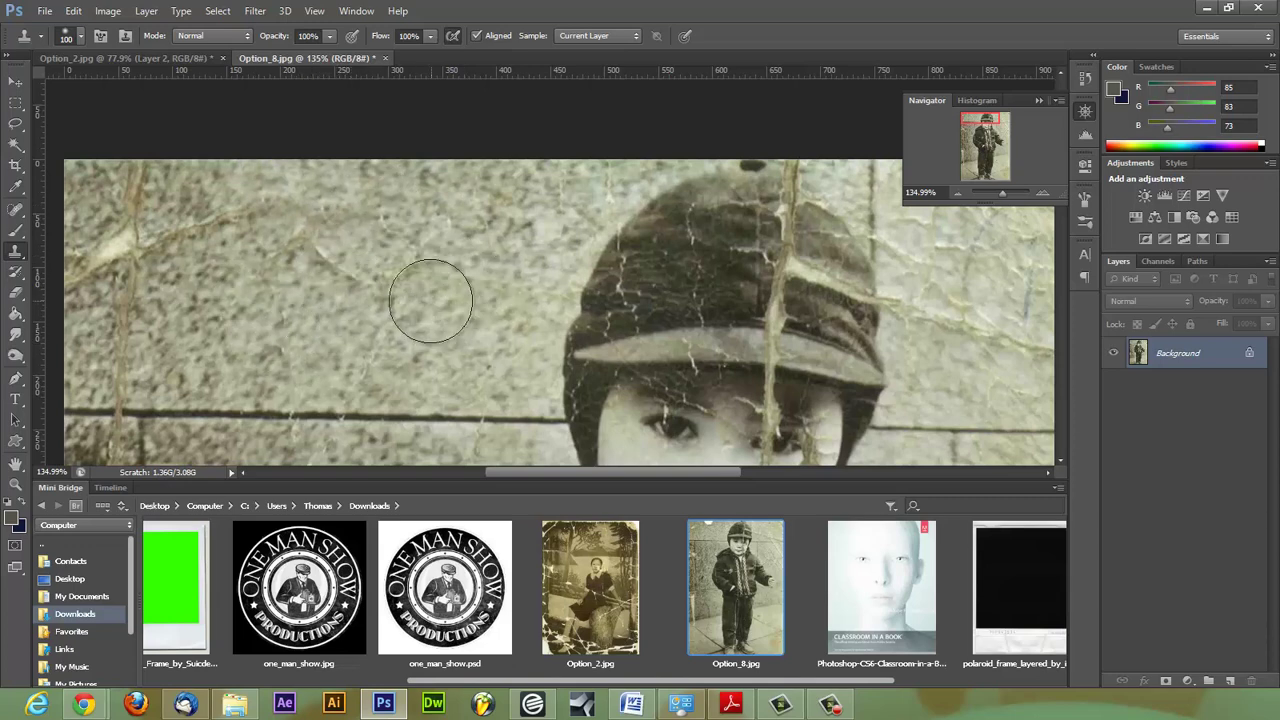
alt+click(445, 336)
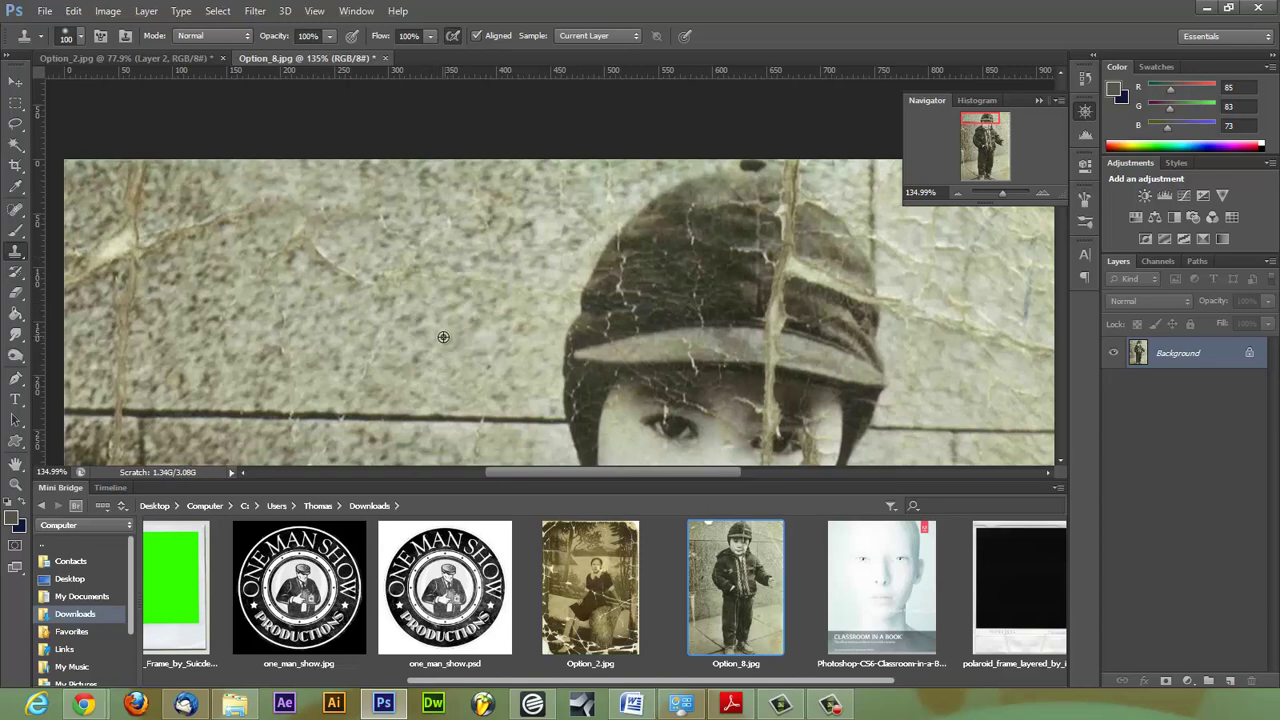
mouse_move(300, 200)
mouse_down()
mouse_move(288, 206)
mouse_move(398, 327)
mouse_up()
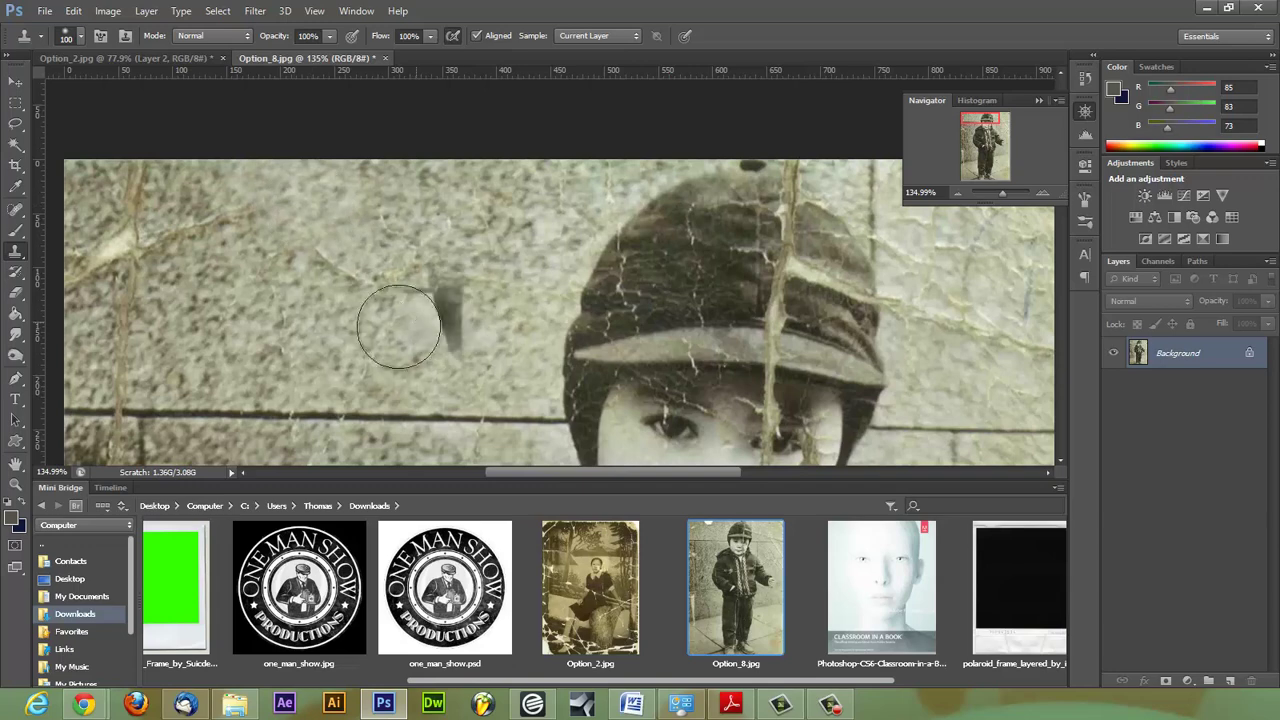
key(ctrl+z)
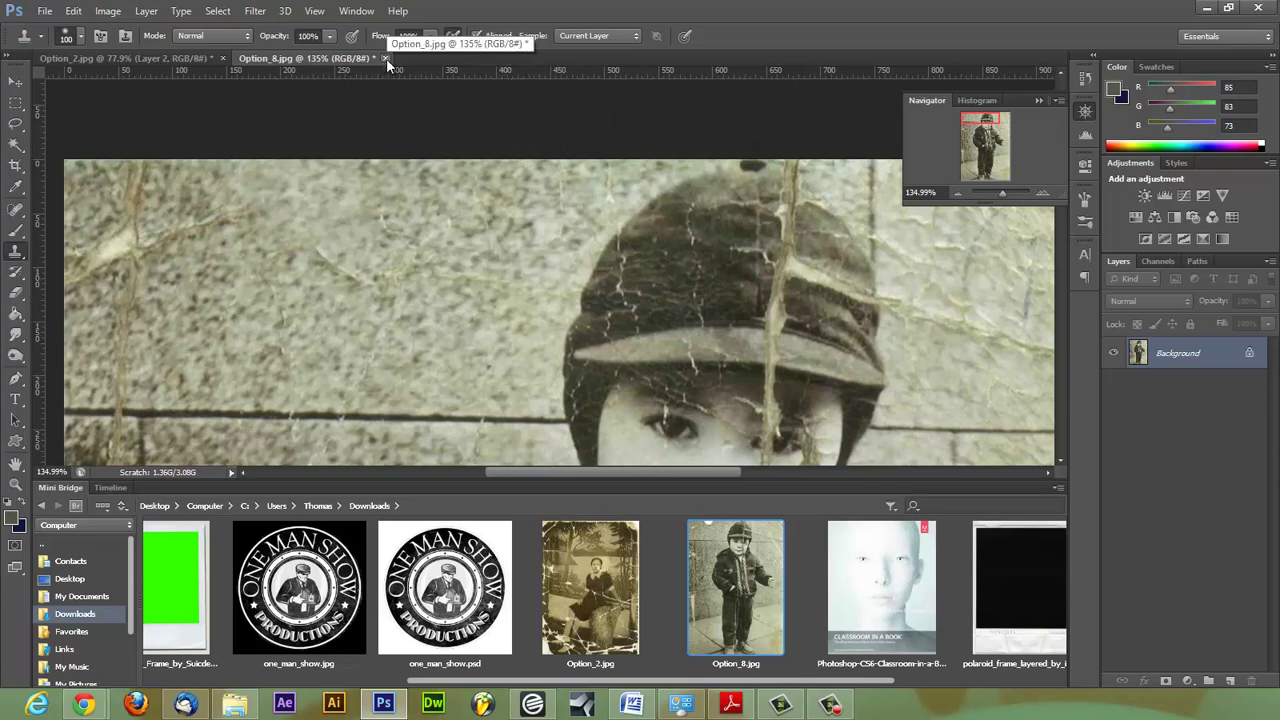
- Switch to Option_2.jpg and examine the damage around the seated woman's face, upper body and the surrounding backdrop
click(169, 64)
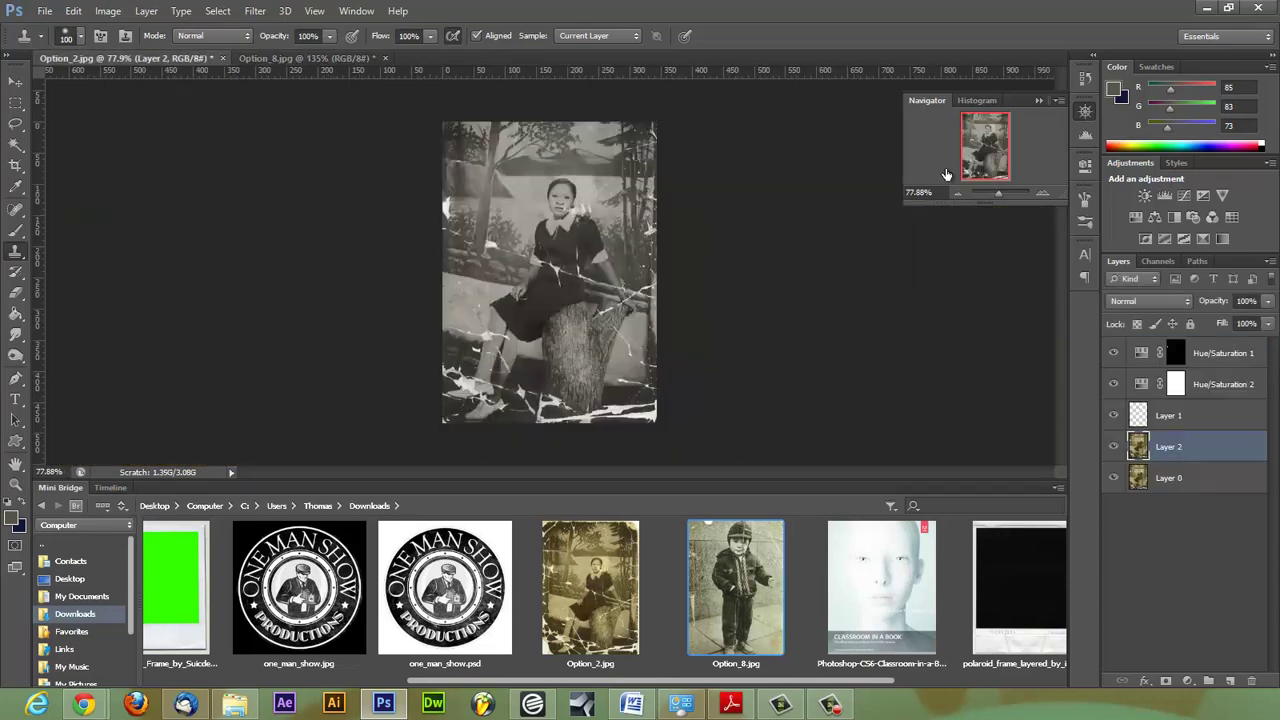
drag(998, 195, 1009, 194)
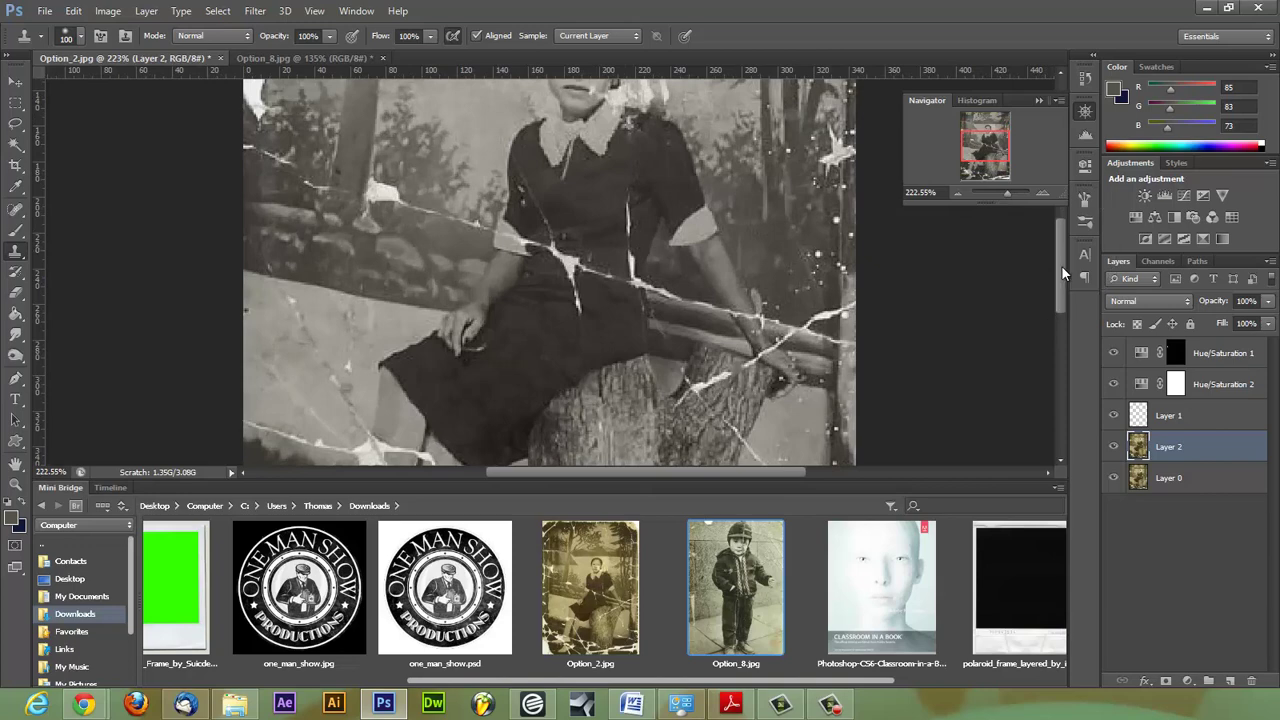
drag(1061, 265, 1055, 219)
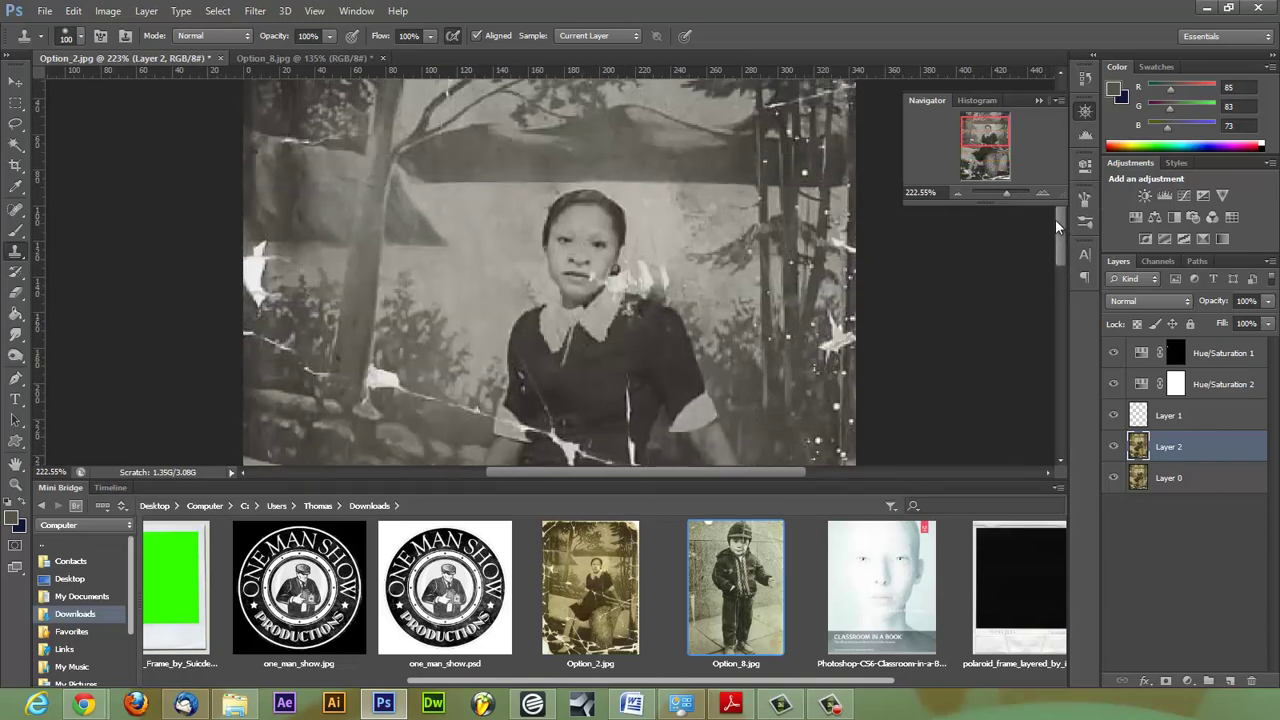
click(17, 231)
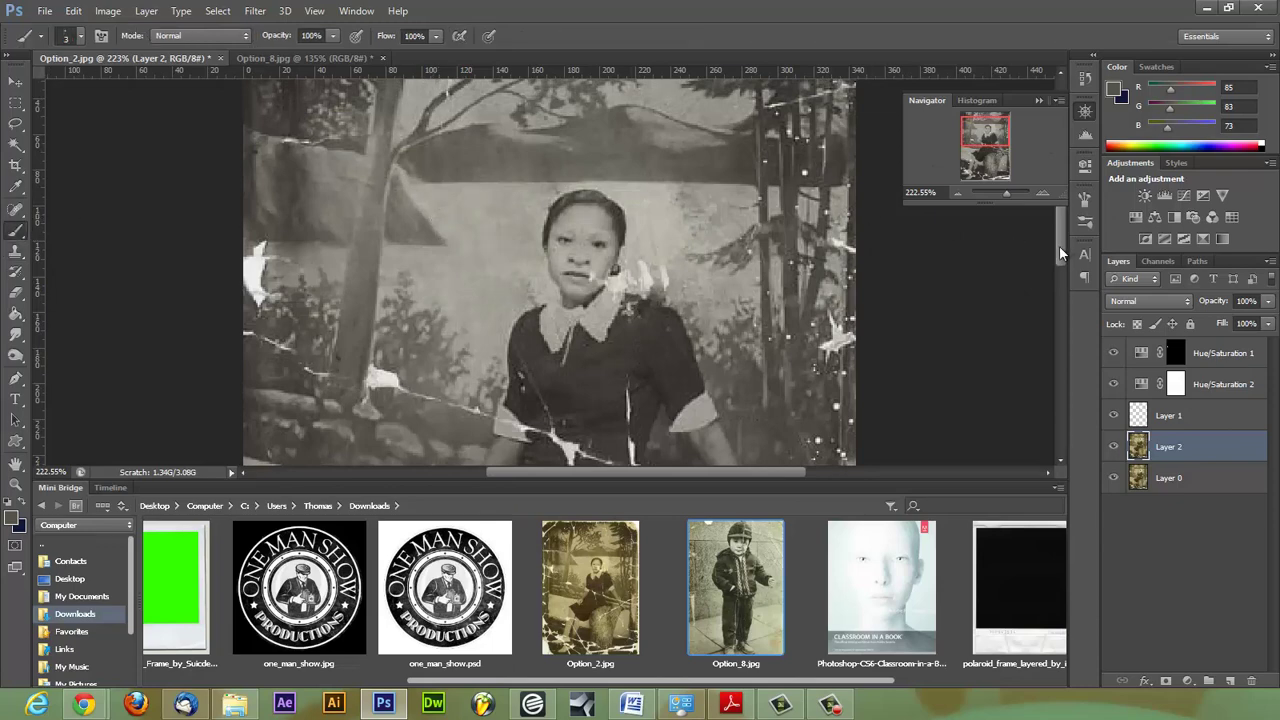
drag(1061, 254, 1061, 268)
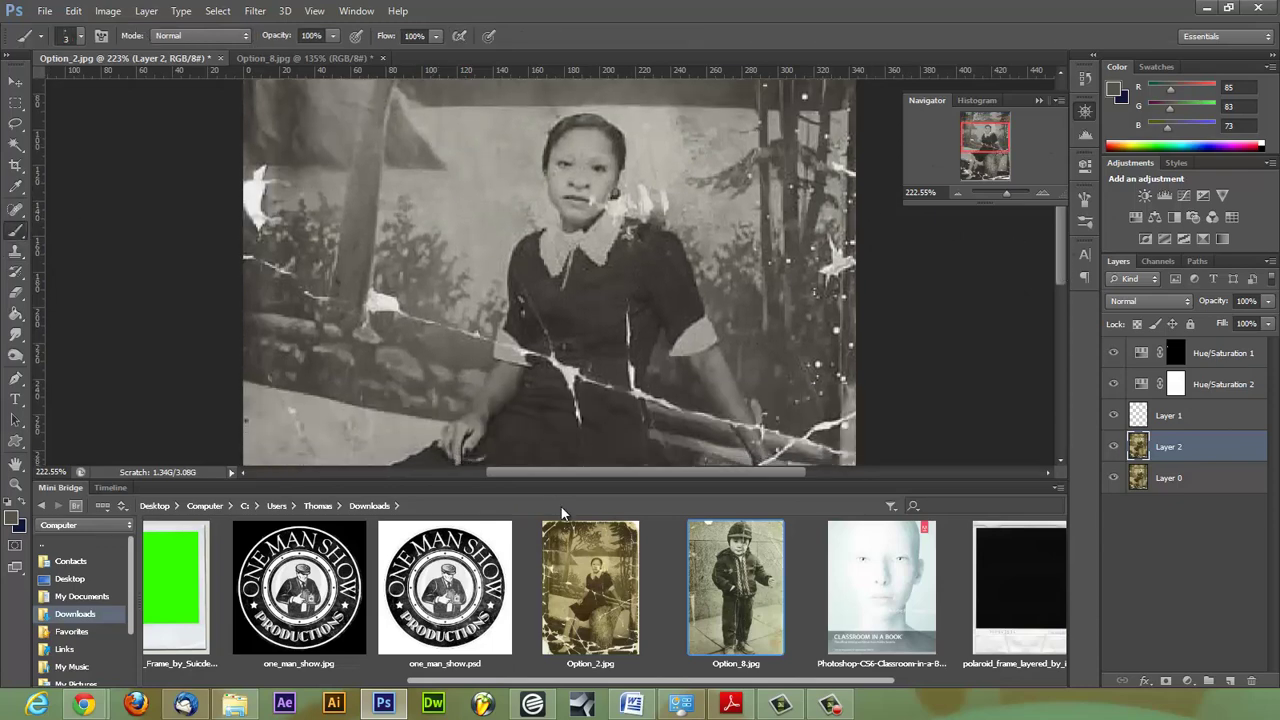
click(590, 567)
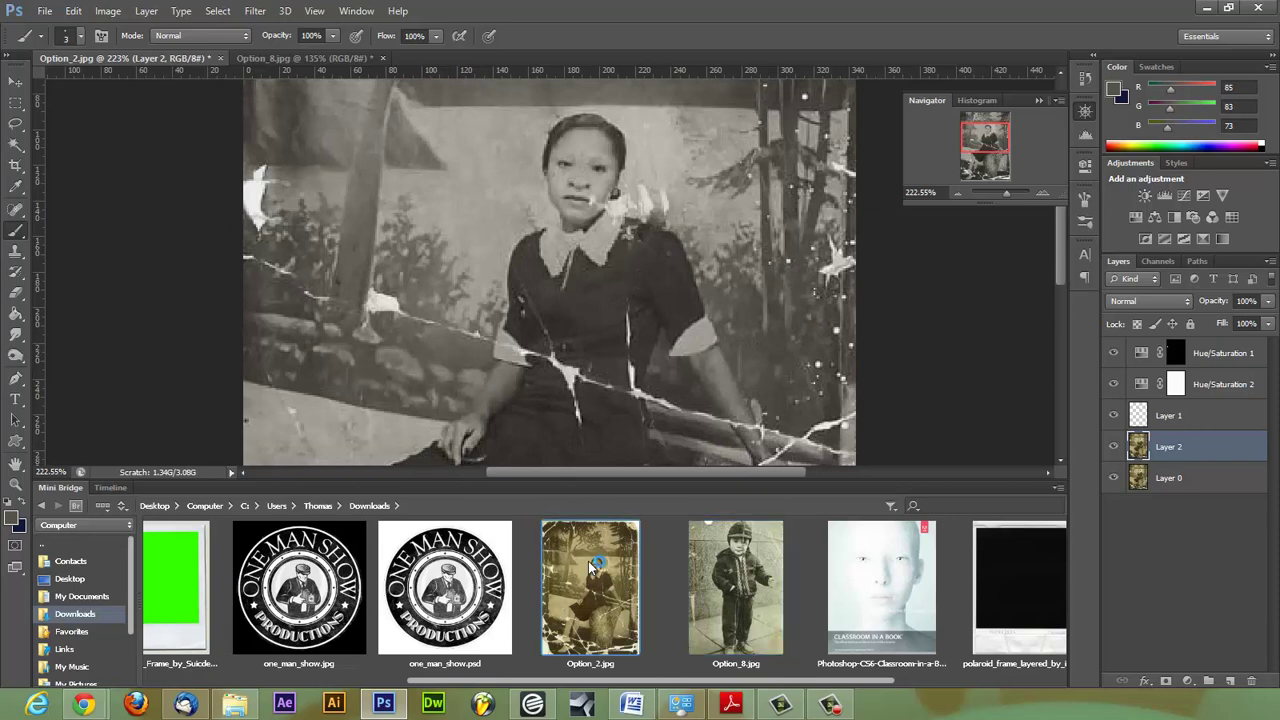
- Close Option_8.jpg without saving its changes
click(321, 60)
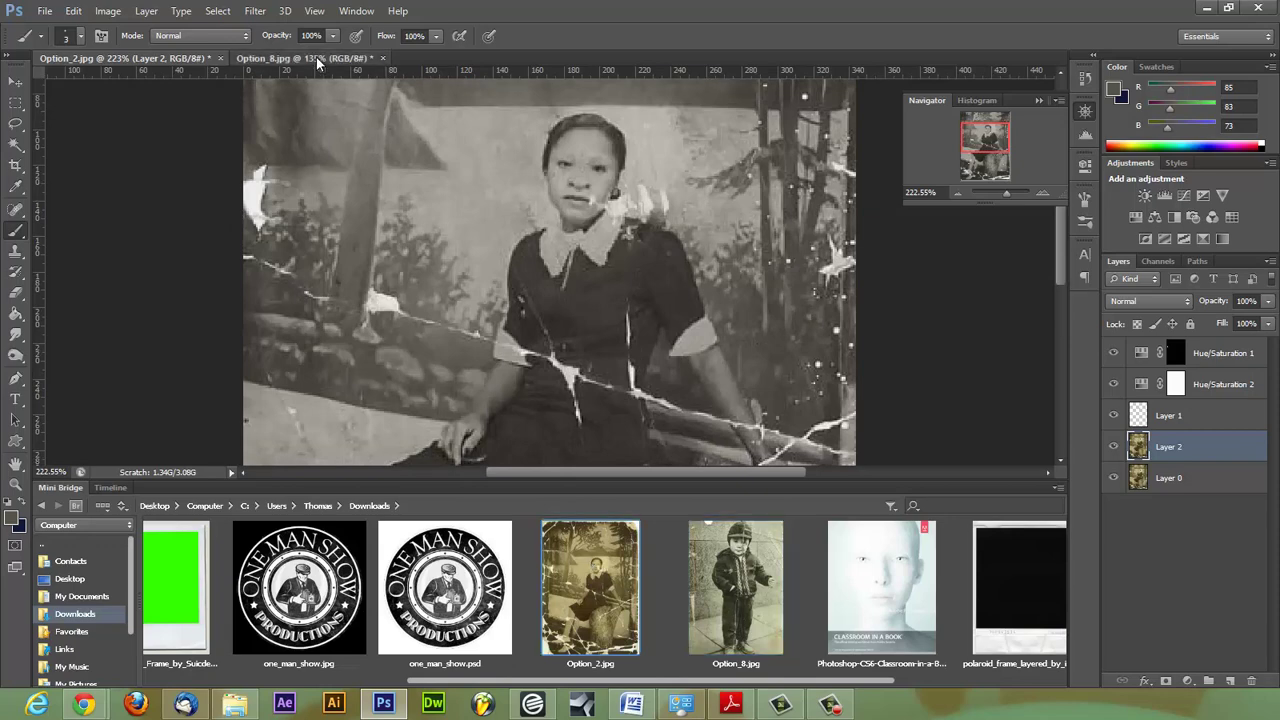
click(382, 58)
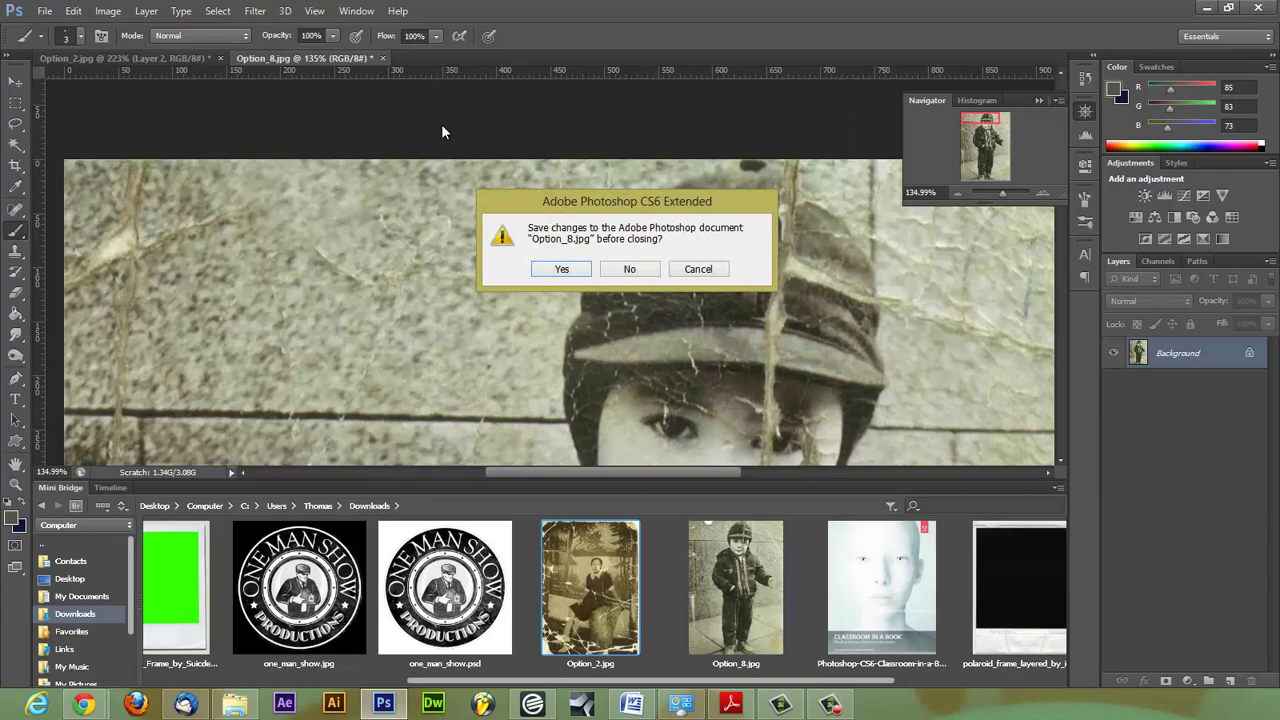
click(630, 270)
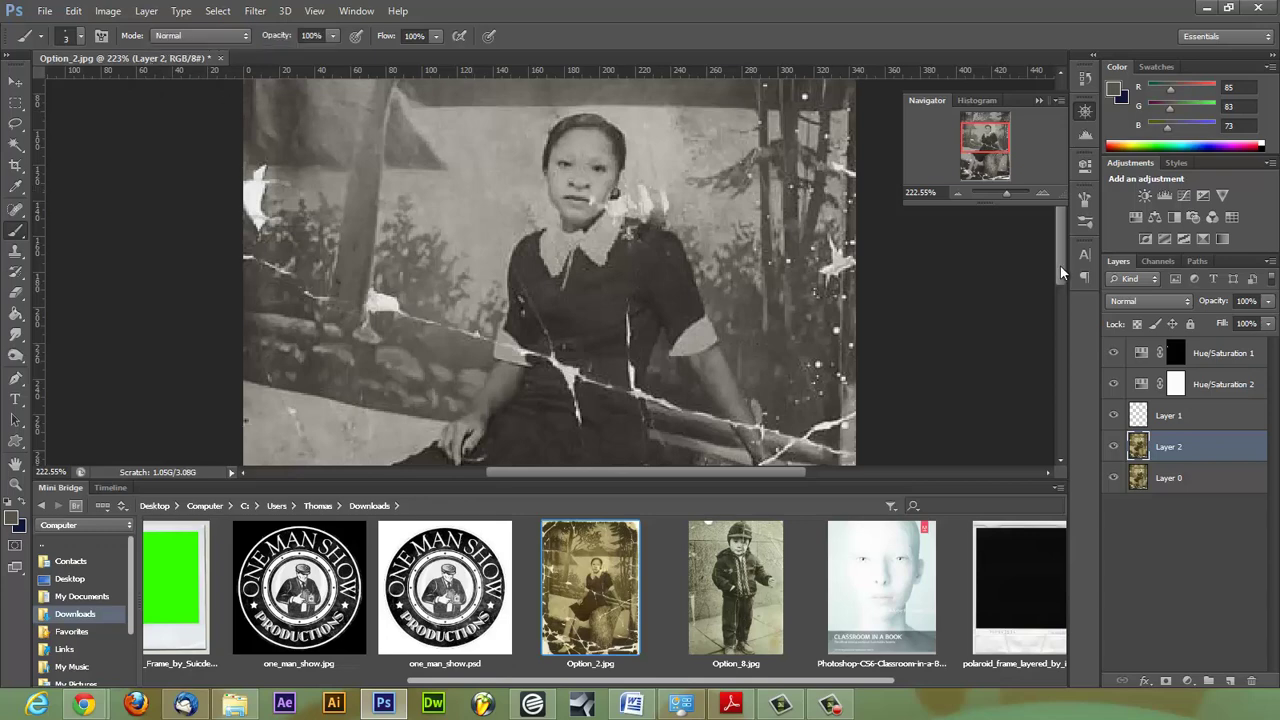
mouse_move(1060, 266)
mouse_down()
mouse_move(1058, 227)
mouse_move(1060, 260)
mouse_up()
right_click(584, 575)
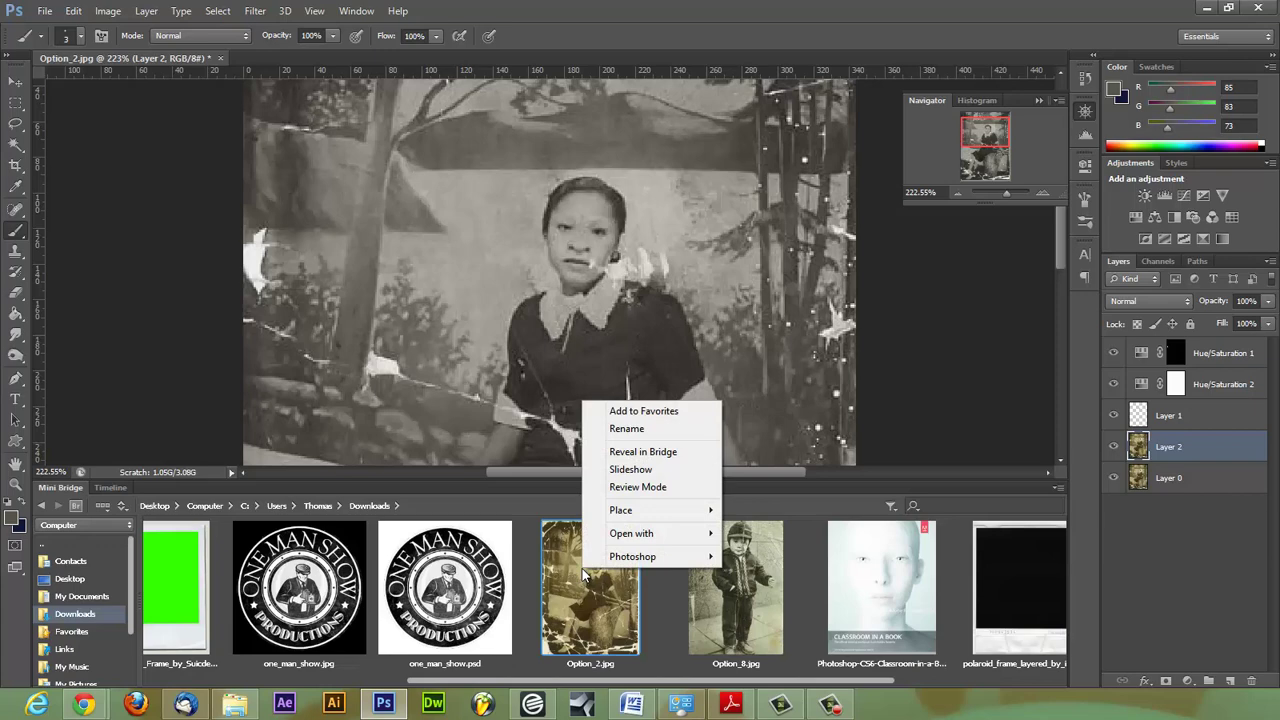
click(1061, 258)
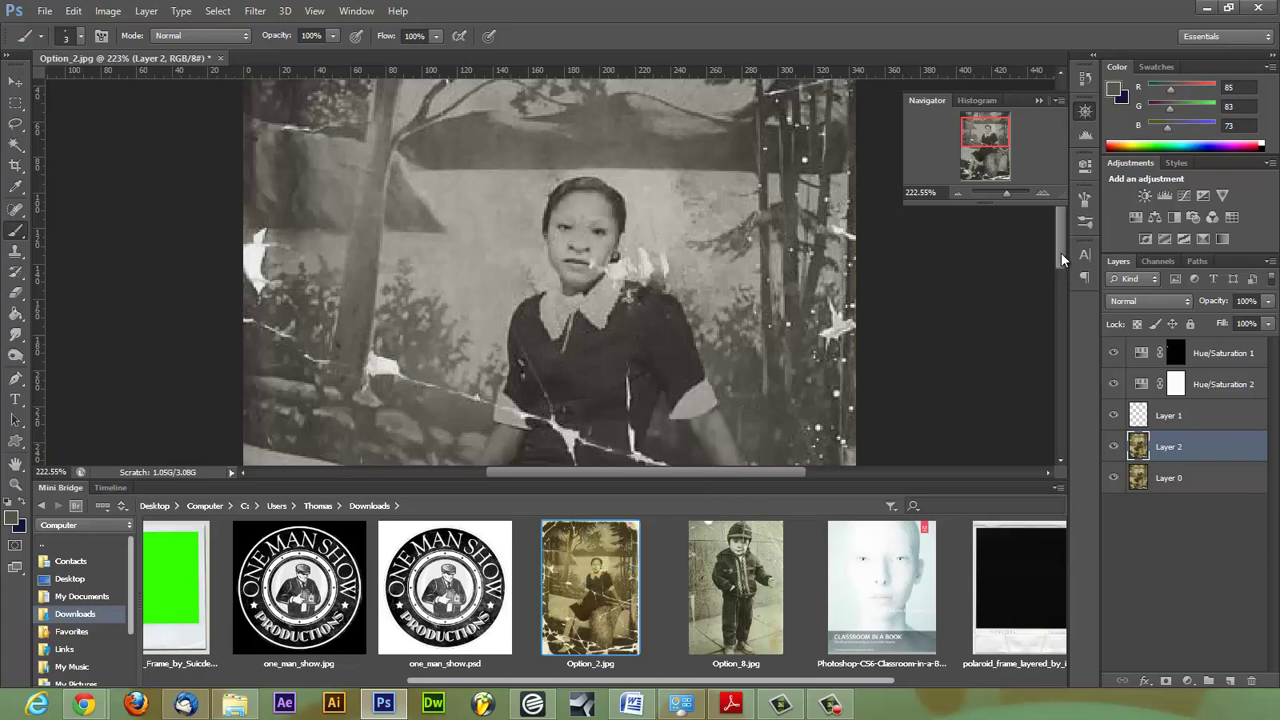
drag(1061, 253, 1060, 243)
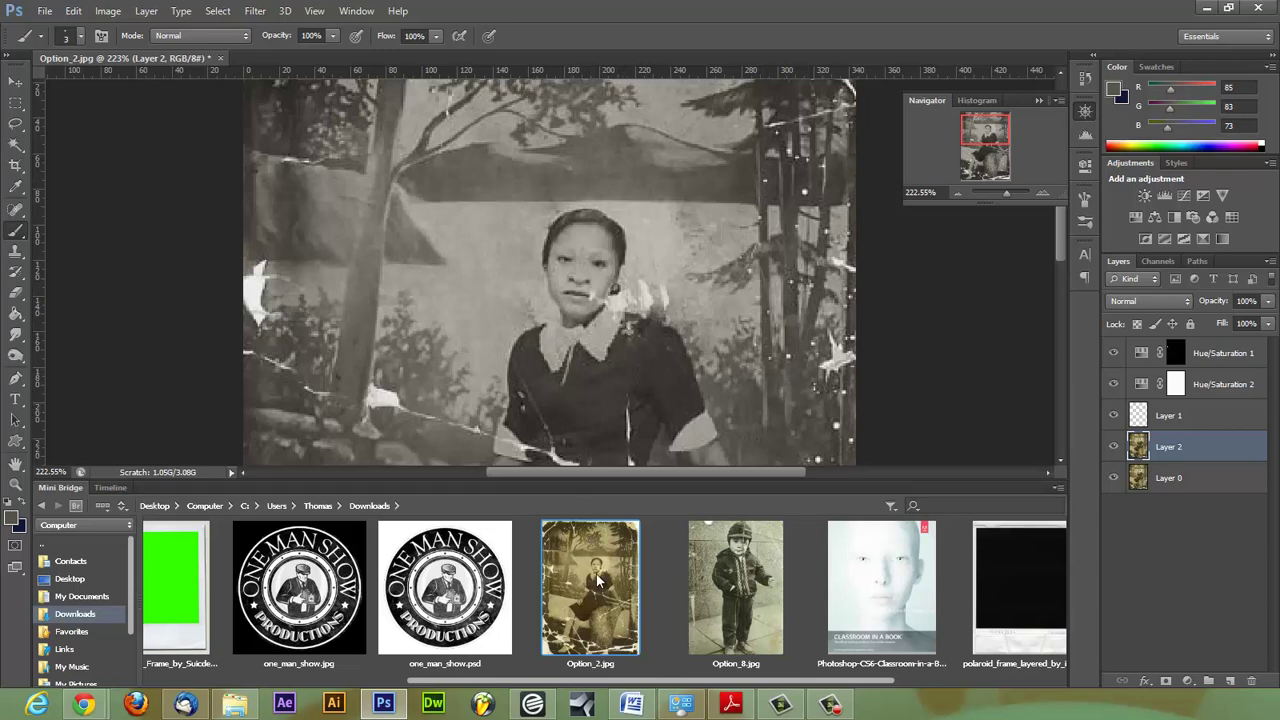
drag(597, 599, 566, 62)
- Sample a light grey of RGB 147, 145, 137 from the lower part of the photo as foreground colour, and activate the Brush tool
drag(1062, 225, 1069, 297)
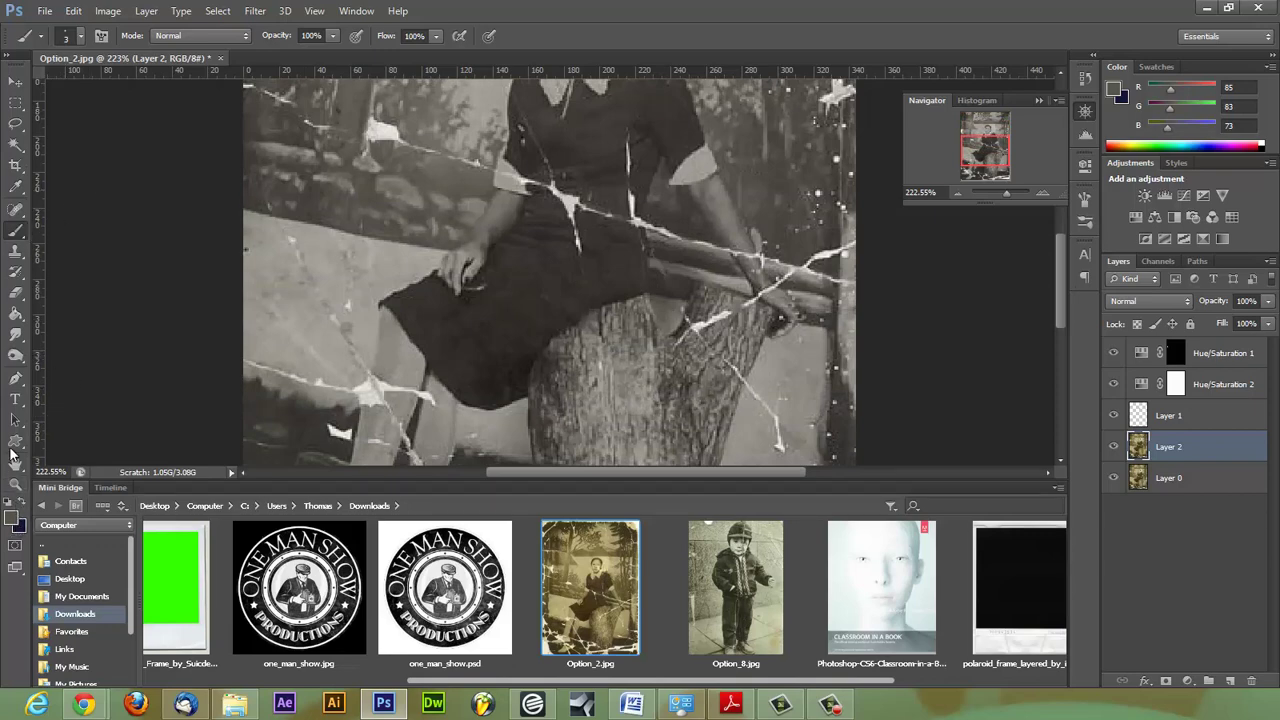
drag(17, 316, 16, 187)
click(15, 251)
click(17, 236)
click(16, 187)
click(107, 187)
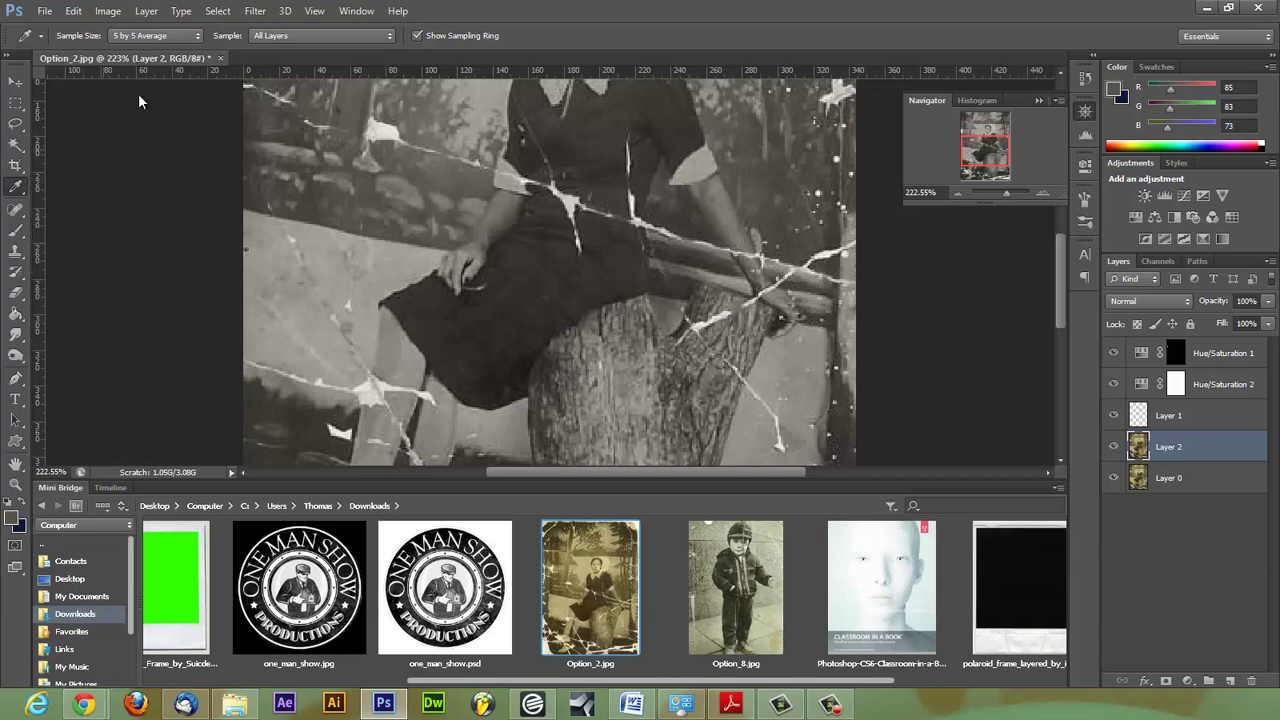
click(200, 37)
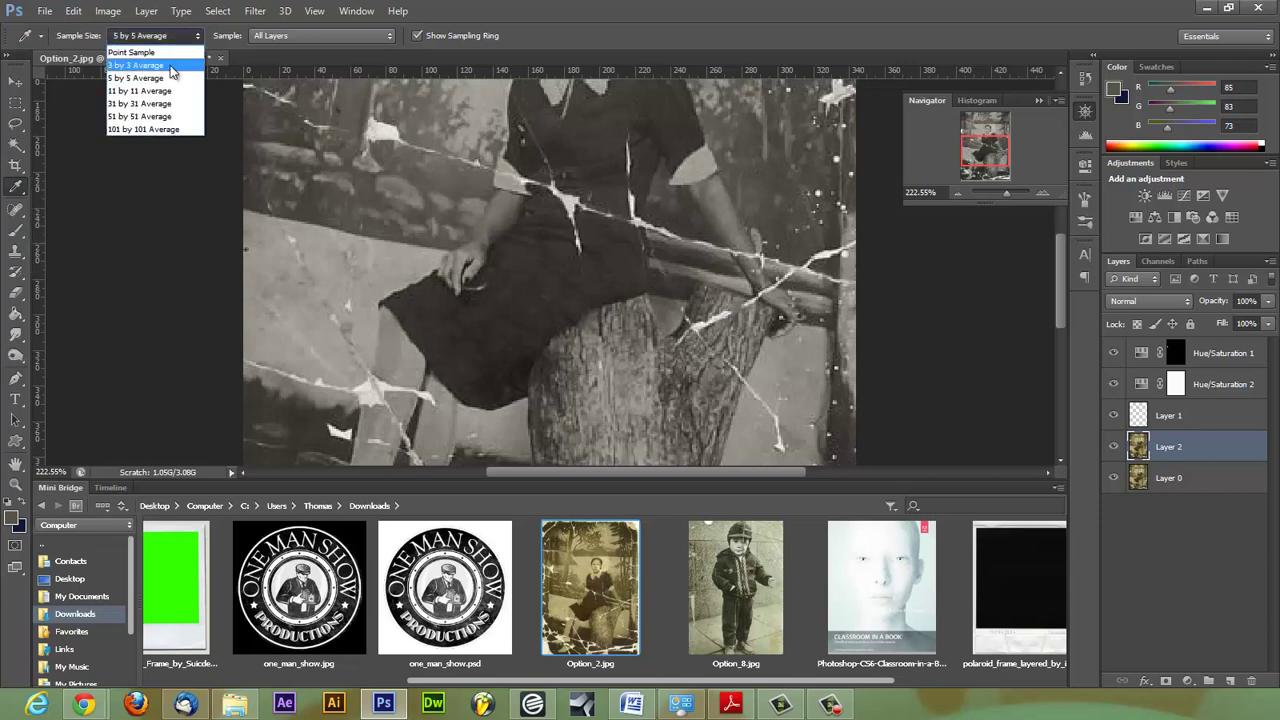
click(146, 202)
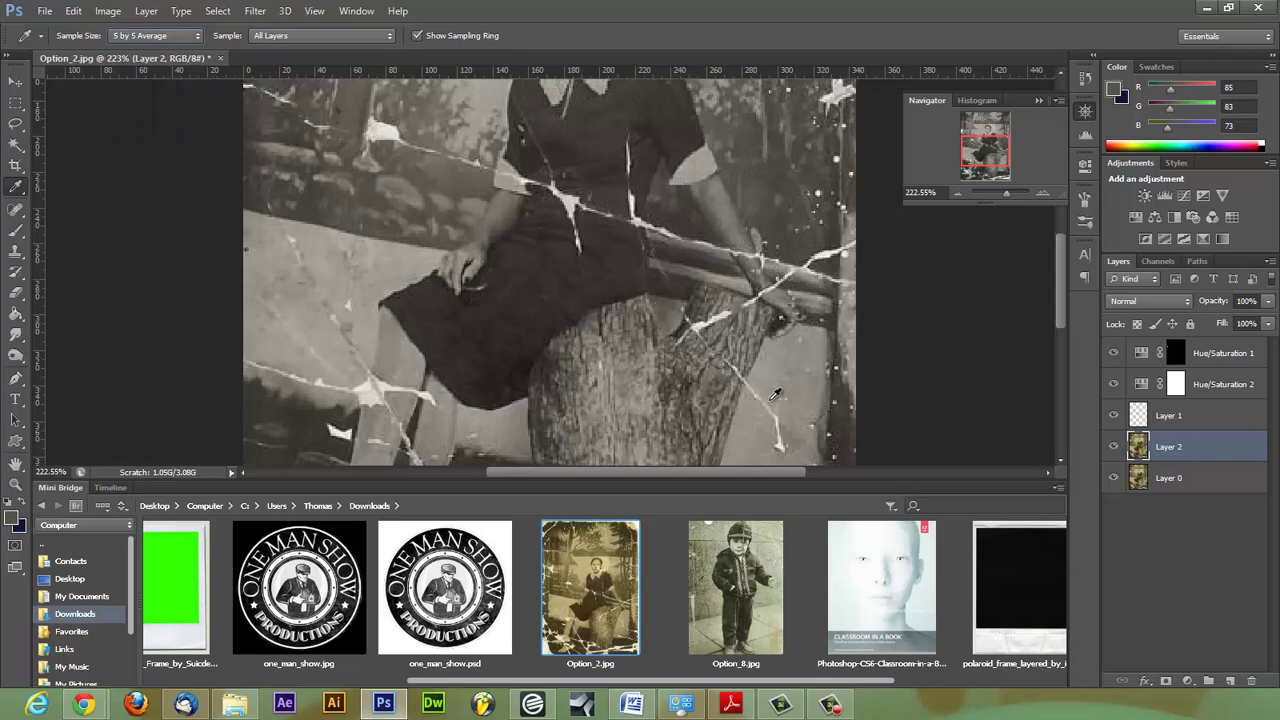
click(410, 377)
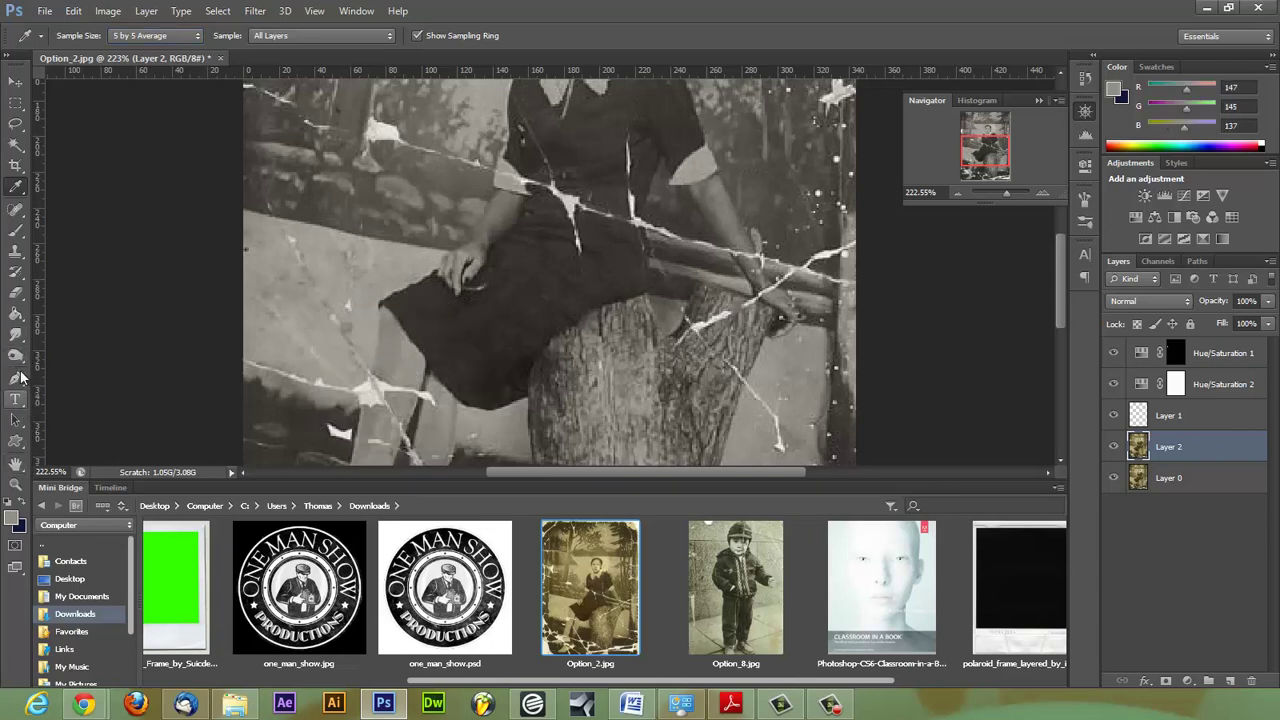
click(15, 229)
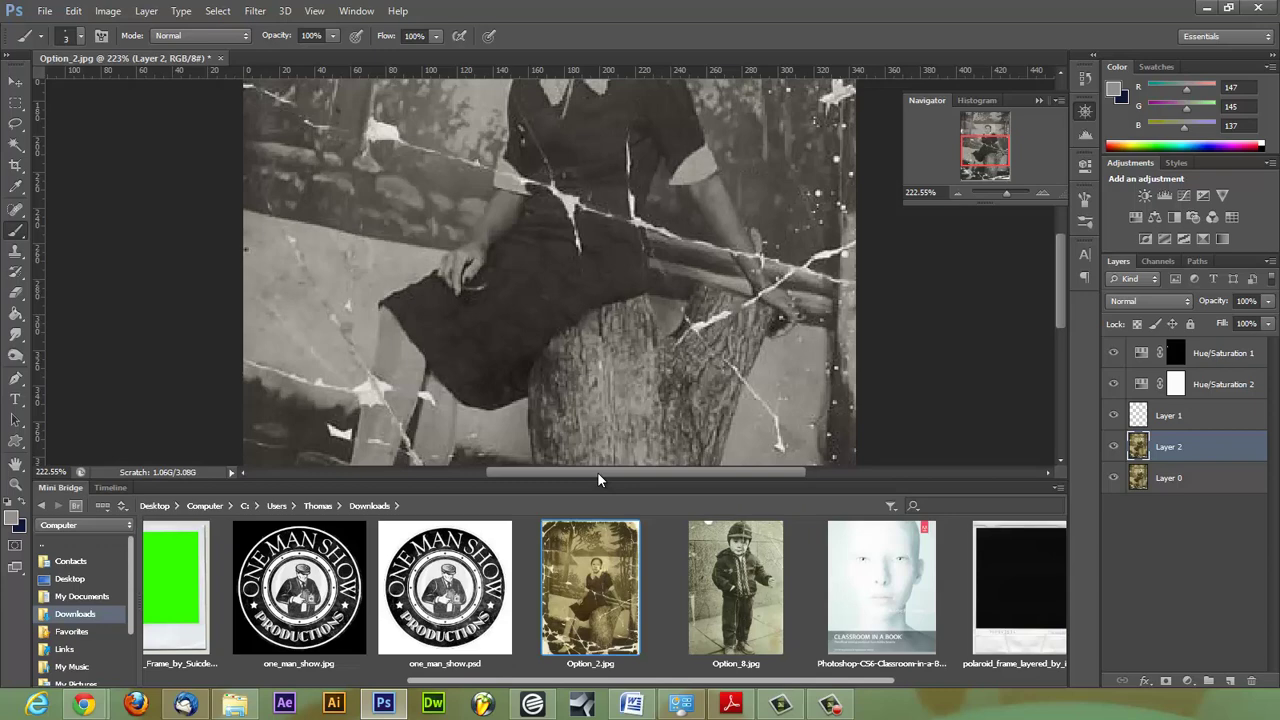
- Enlarge the Mini Bridge thumbnails to show the original Option_2.jpg below the open photo, and collapse the Navigator
drag(1061, 306, 1058, 228)
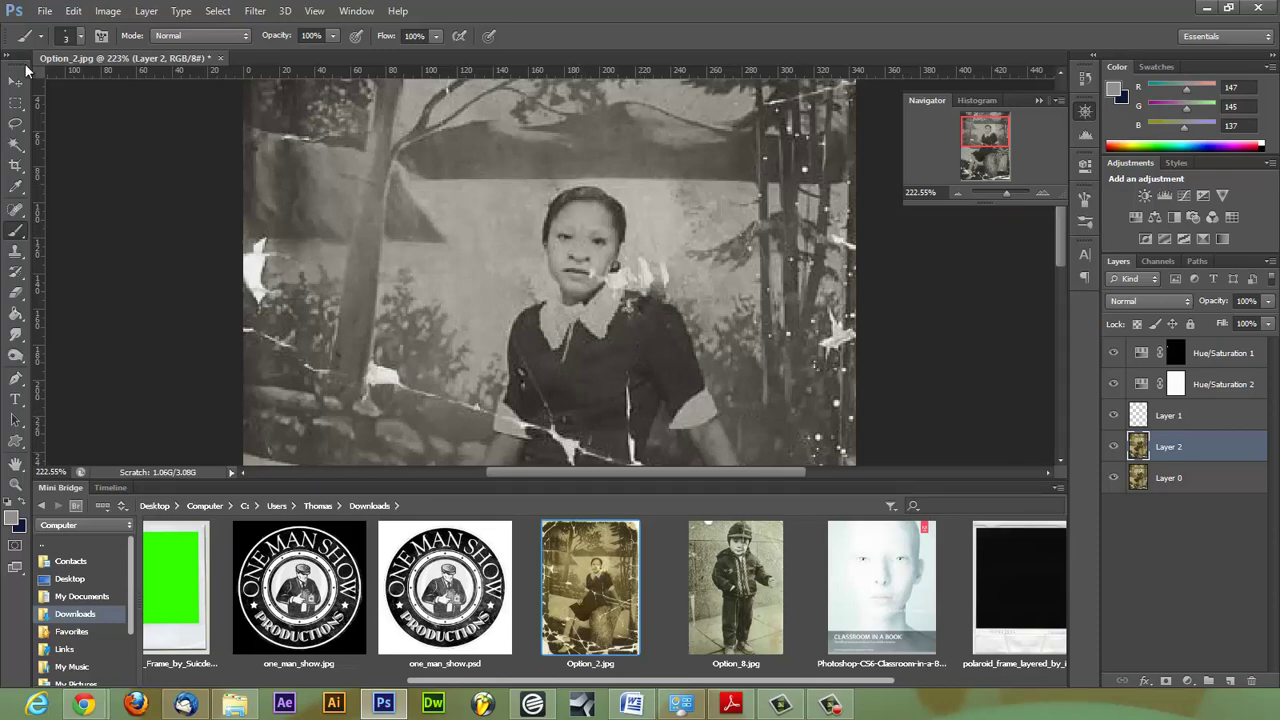
click(15, 104)
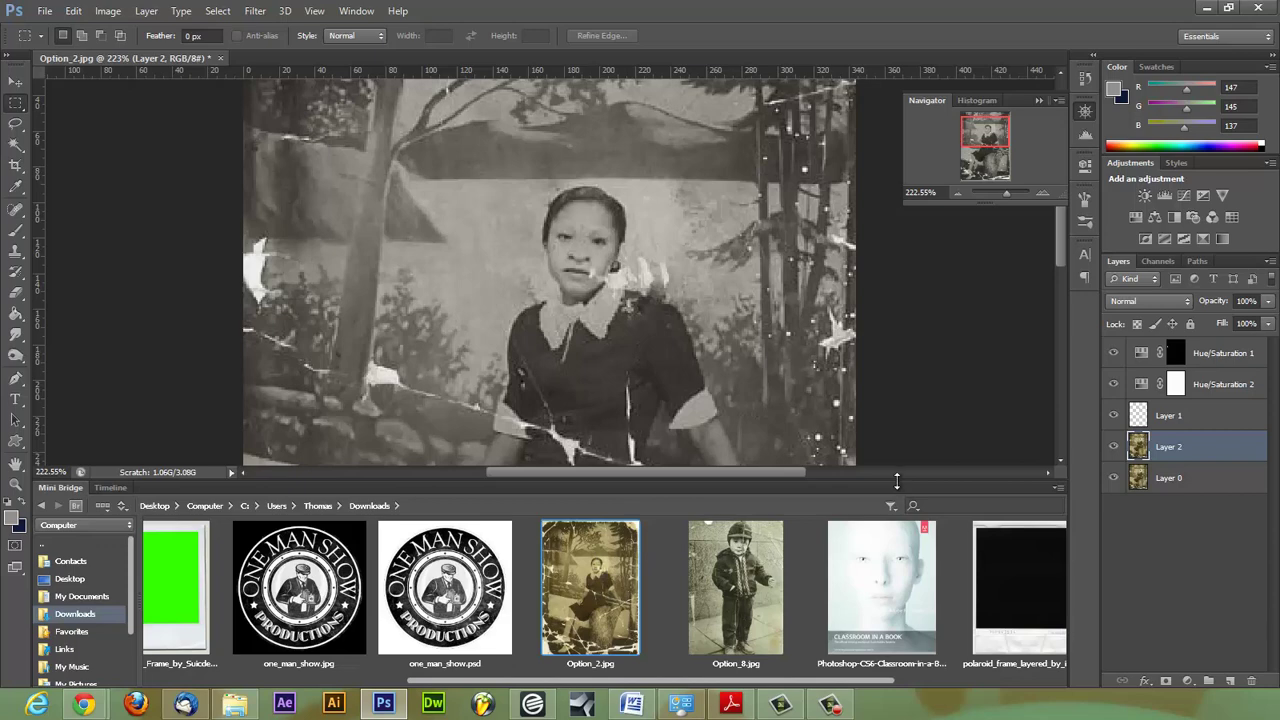
drag(897, 481, 845, 152)
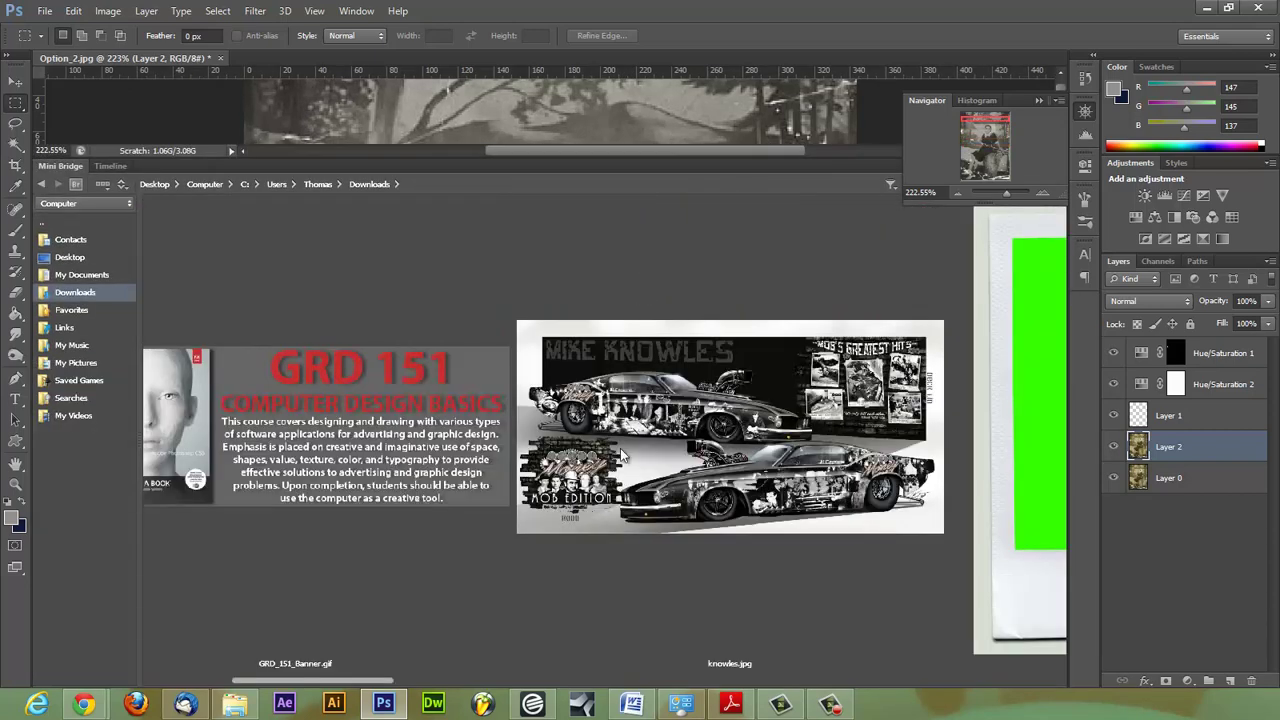
drag(374, 682, 688, 667)
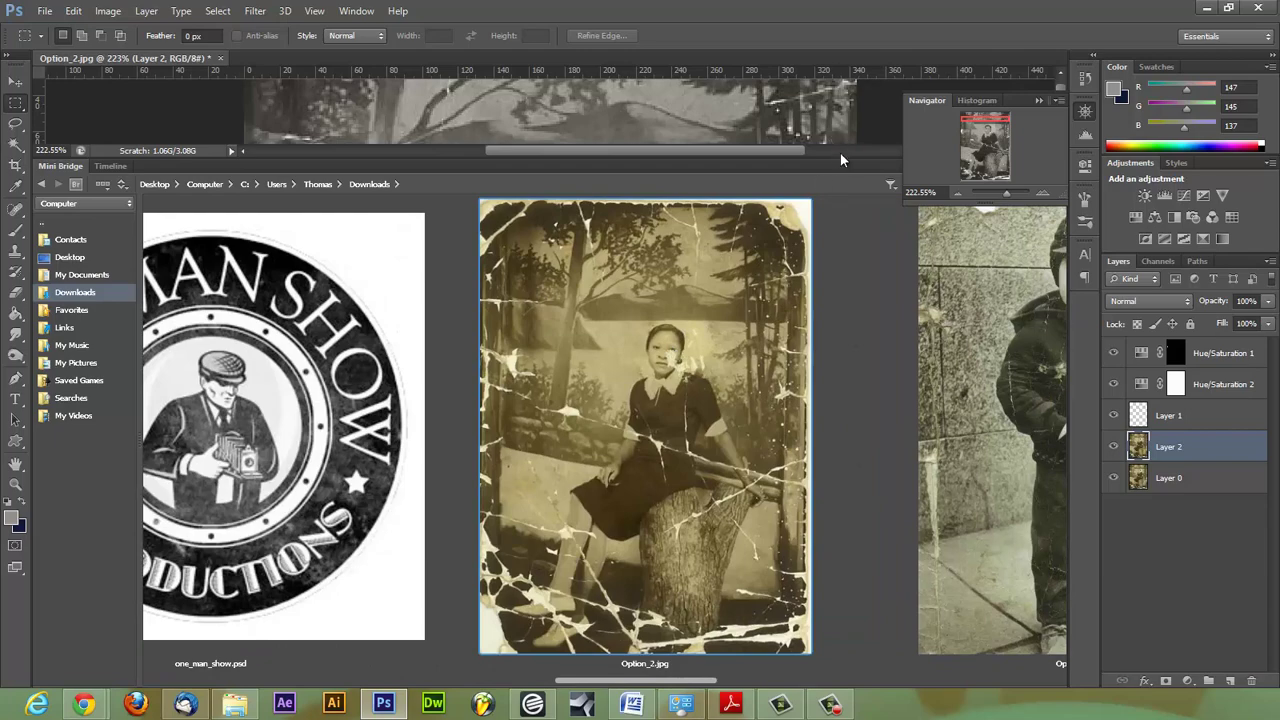
drag(840, 160, 846, 316)
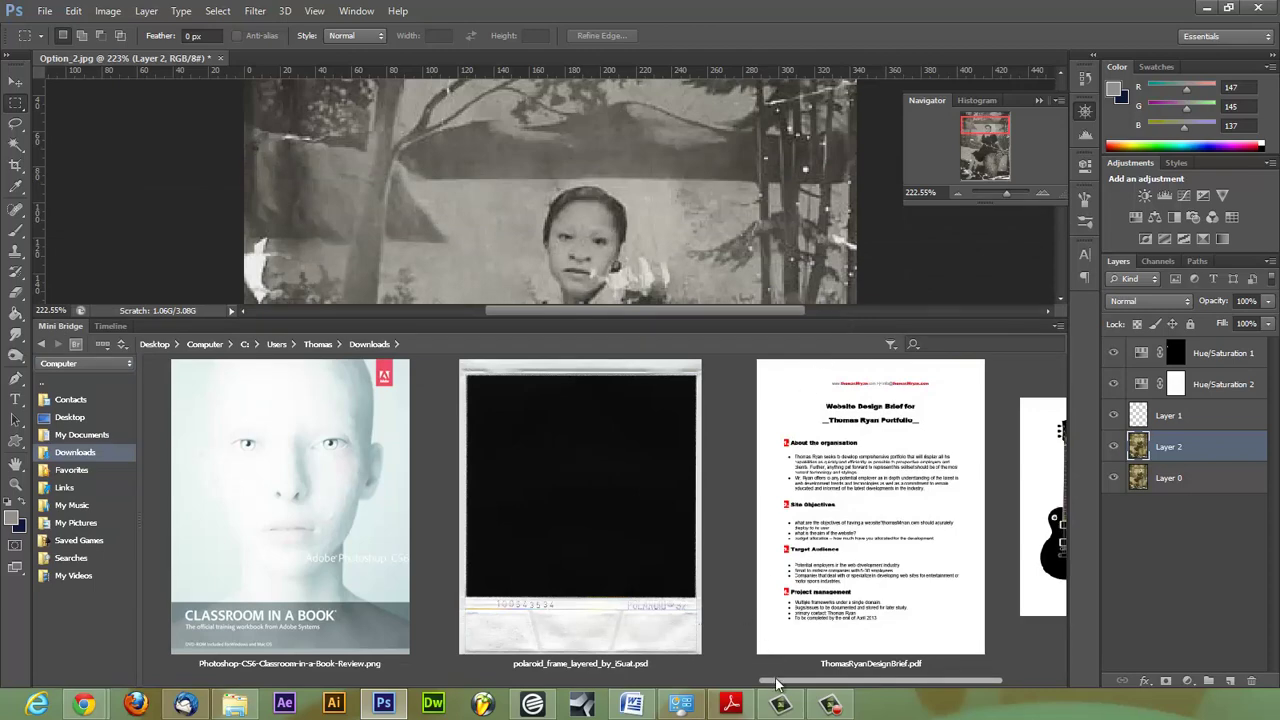
drag(776, 683, 548, 669)
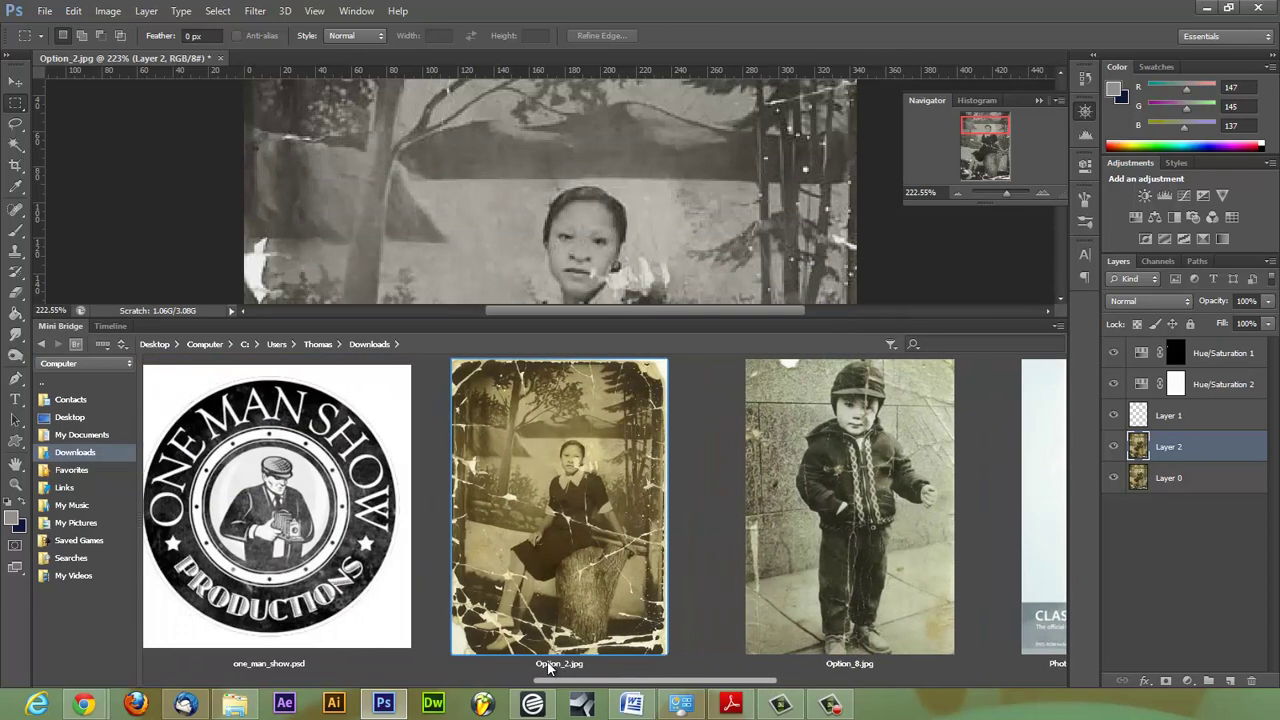
click(1038, 99)
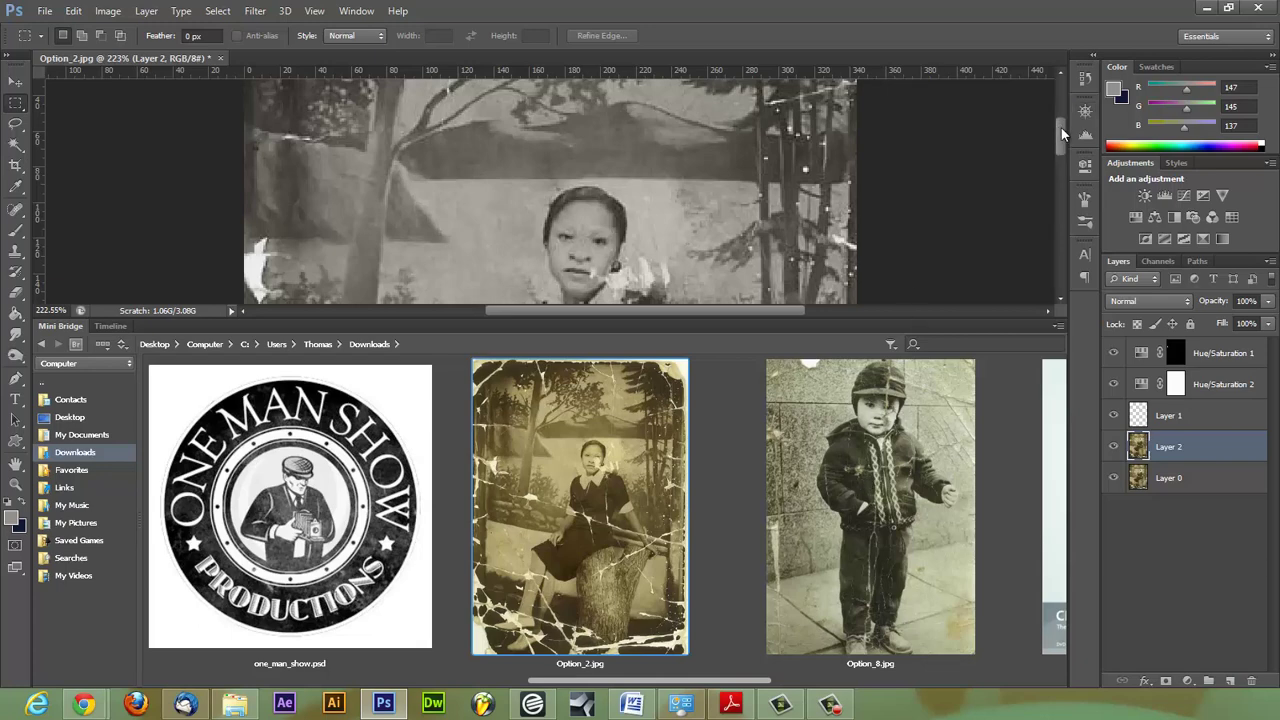
- Draw a rectangular marquee around the undamaged half of the woman's face, from the eye down to the chin
drag(1061, 127, 1061, 142)
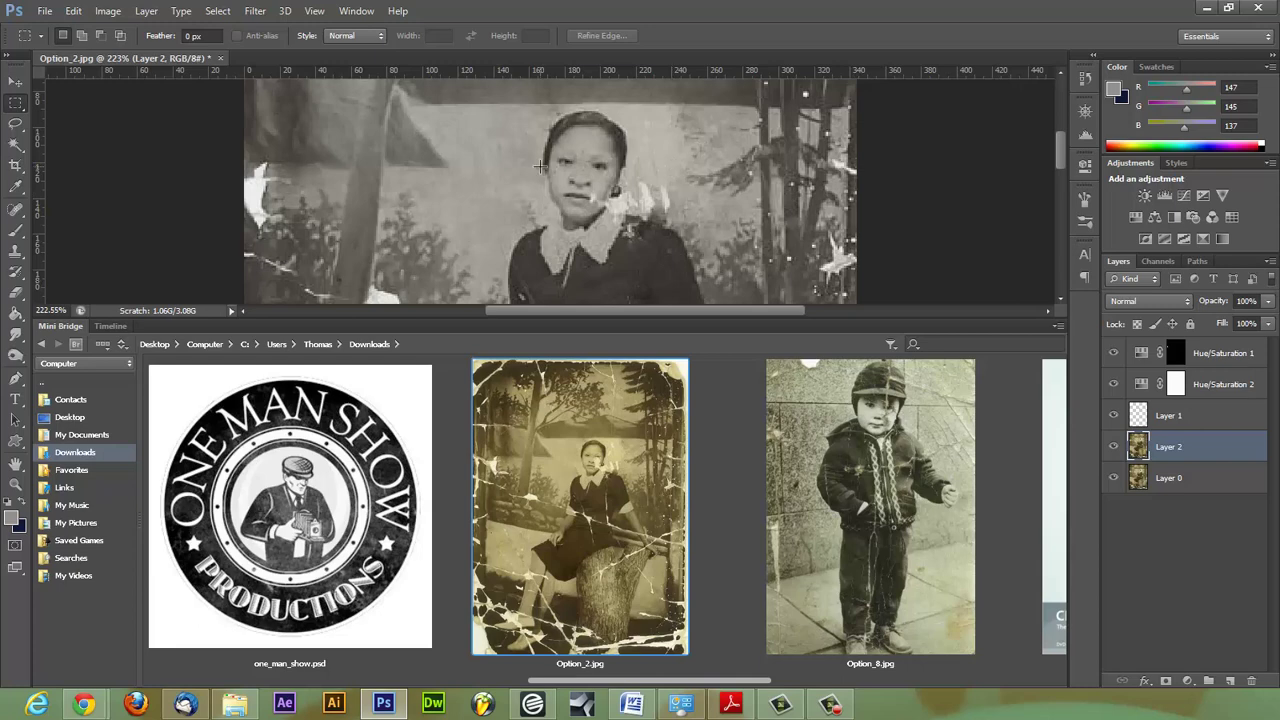
click(14, 105)
click(70, 104)
drag(544, 155, 584, 227)
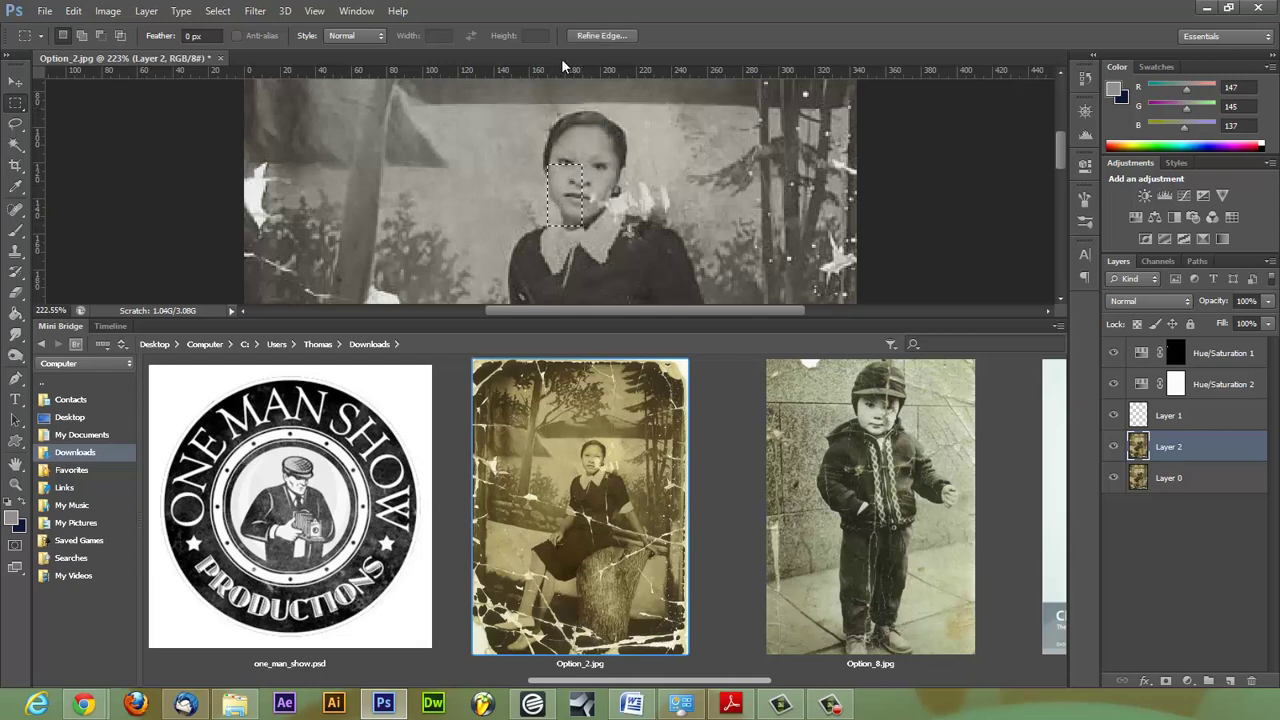
- Mirror the selected half face over the damaged half with Free Transform at -85% width and 97.14% height, apply it and deselect
click(17, 84)
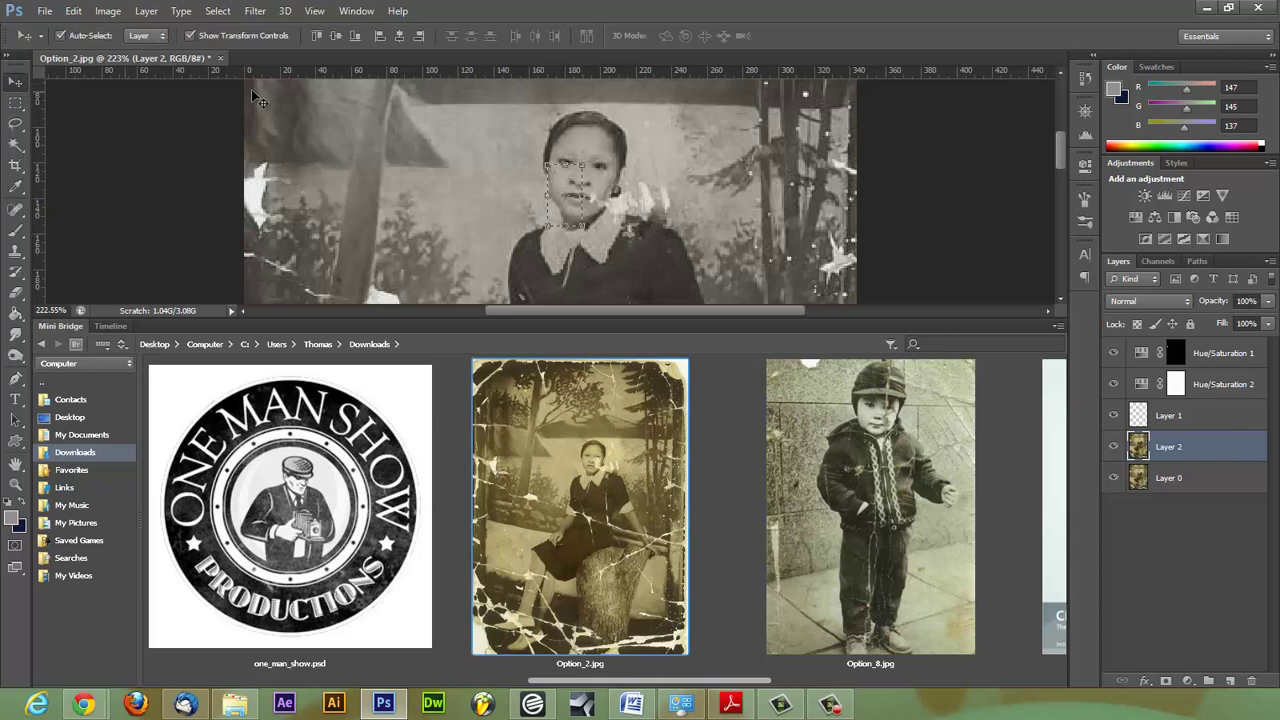
key(ctrl+t)
drag(566, 163, 597, 186)
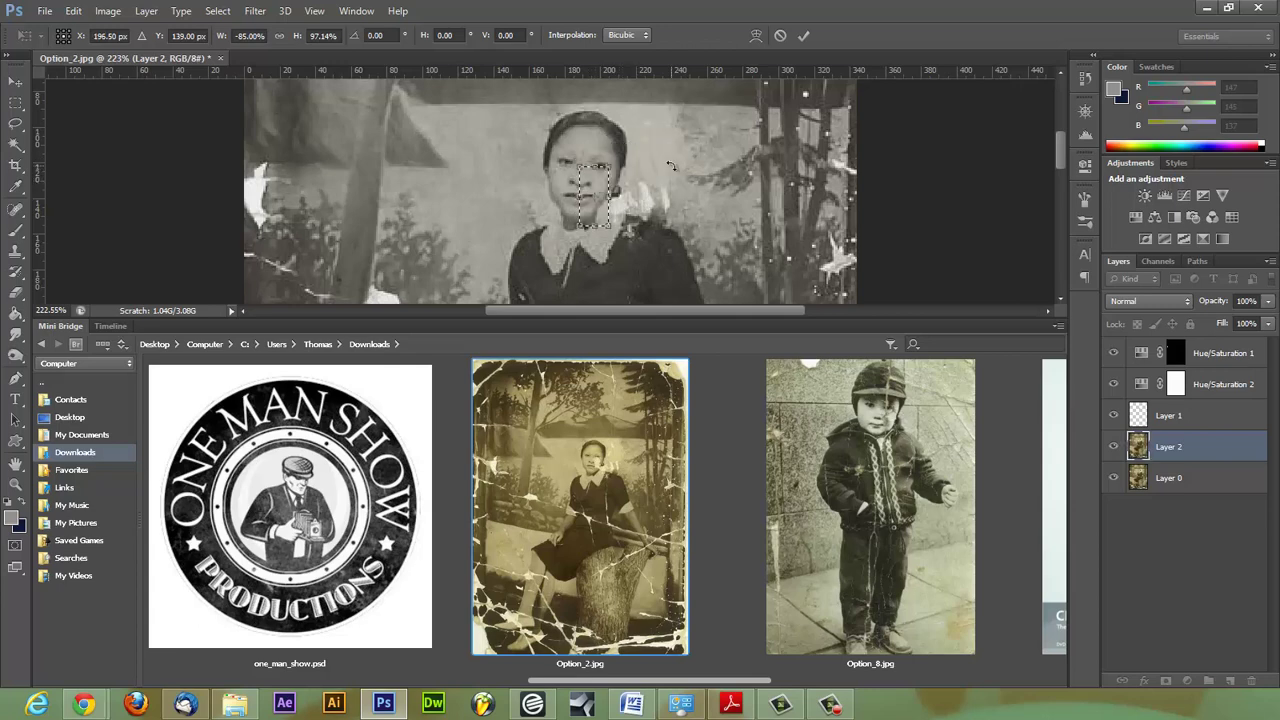
key(Return)
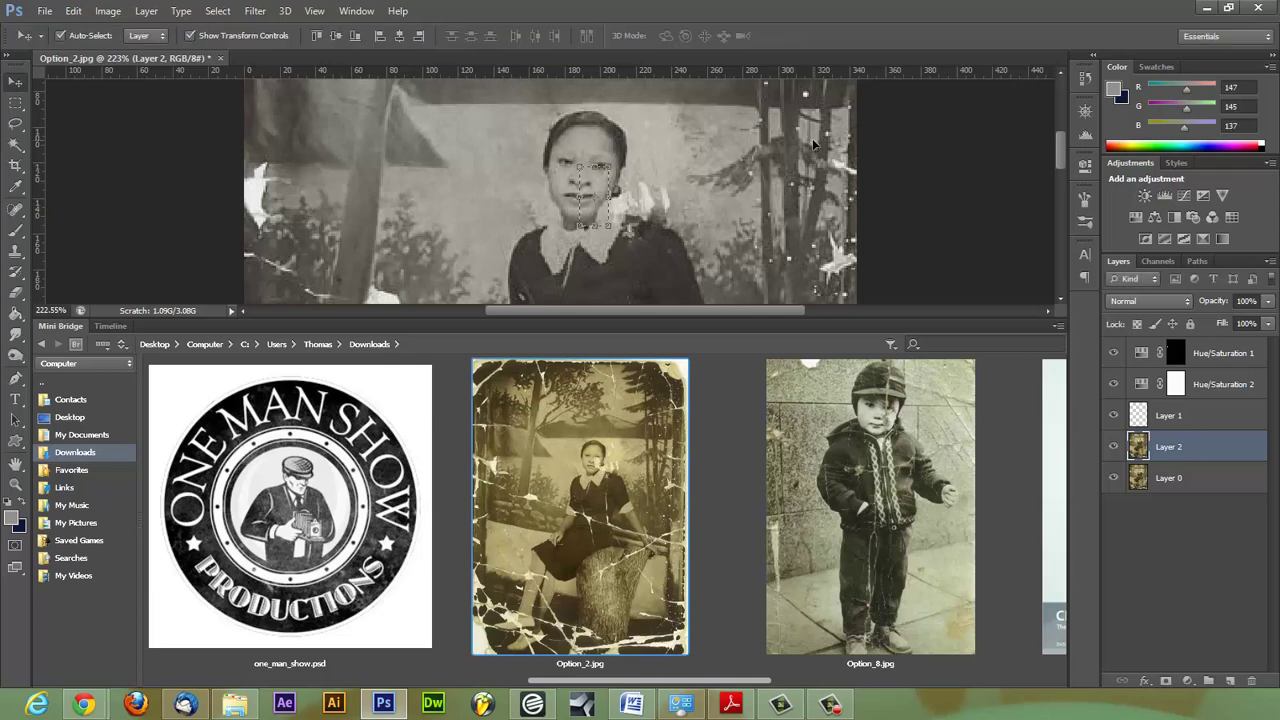
click(15, 103)
click(514, 197)
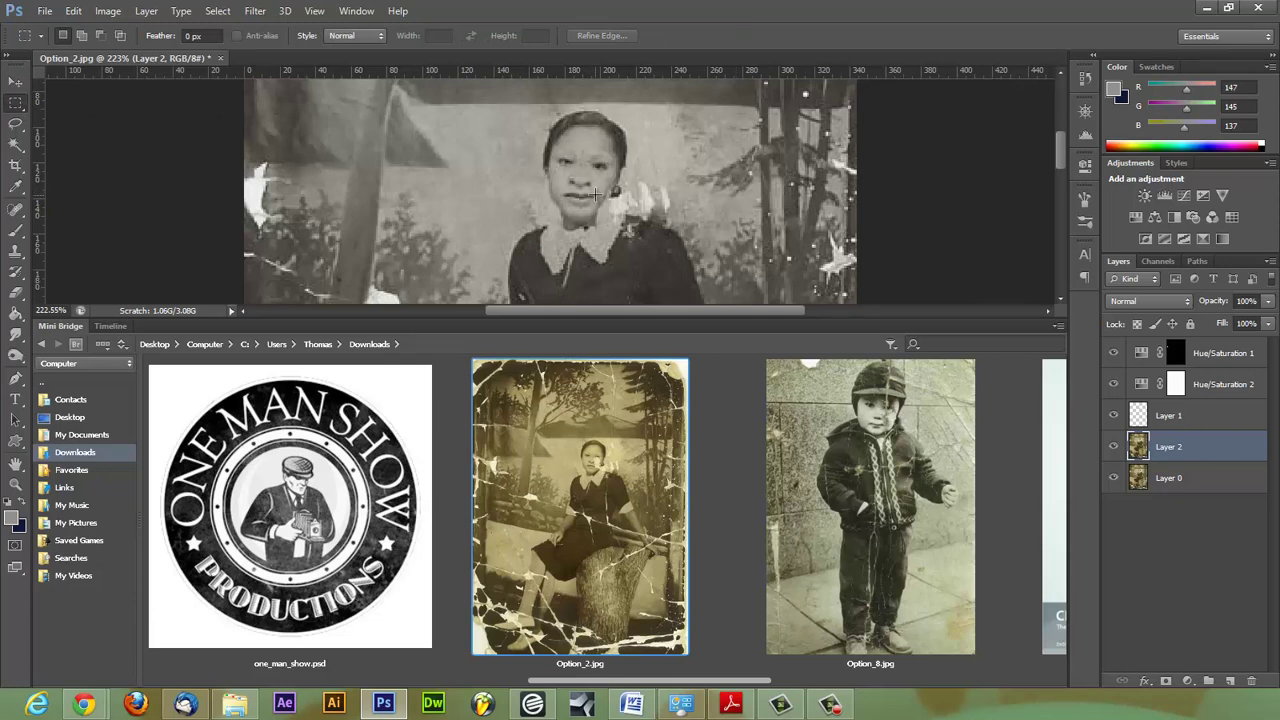
- Move the Layer 1 face patch off the woman's face onto the background beside it
click(14, 82)
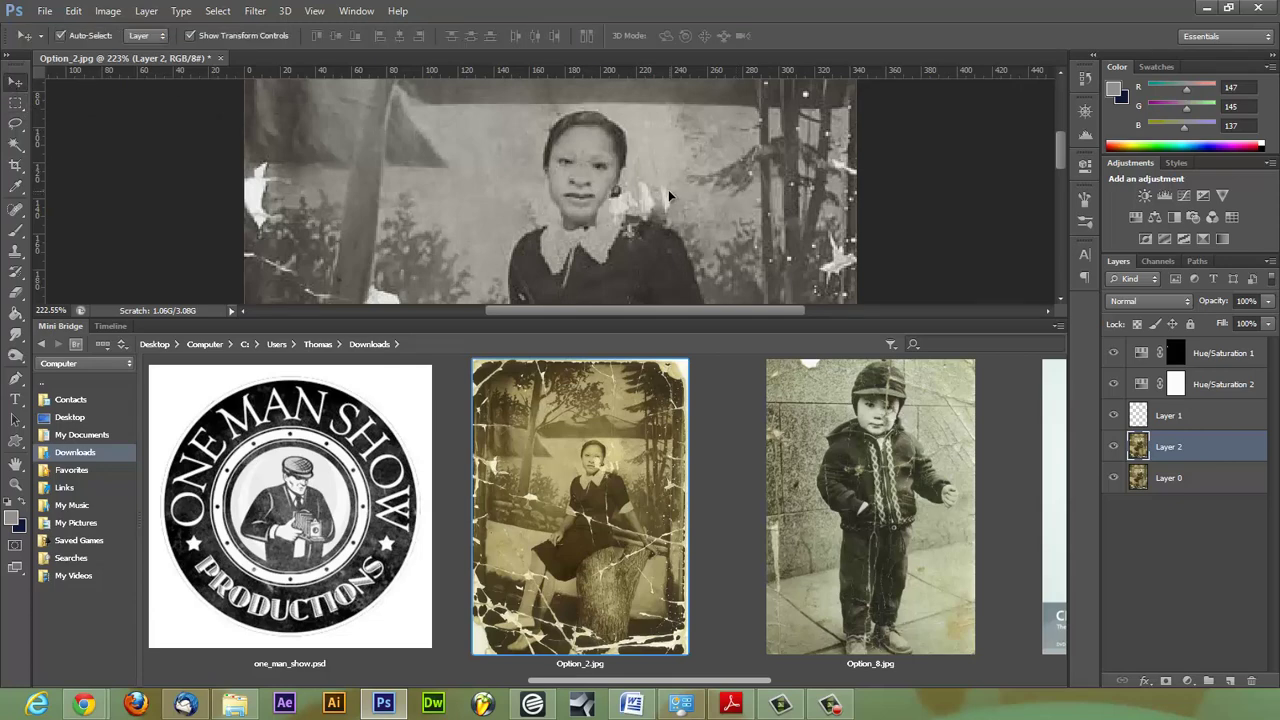
click(597, 189)
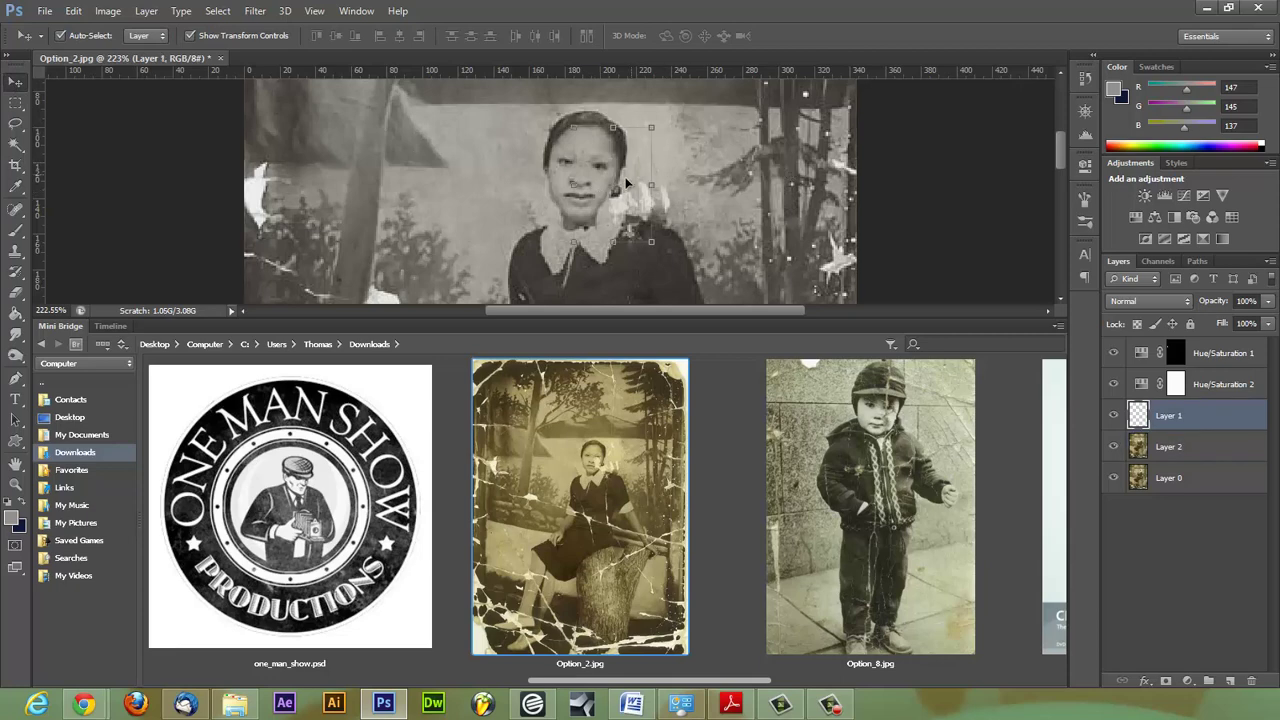
drag(600, 189, 658, 164)
- Revert the document history to the last brush stroke before the rectangular marquee selections
click(1085, 84)
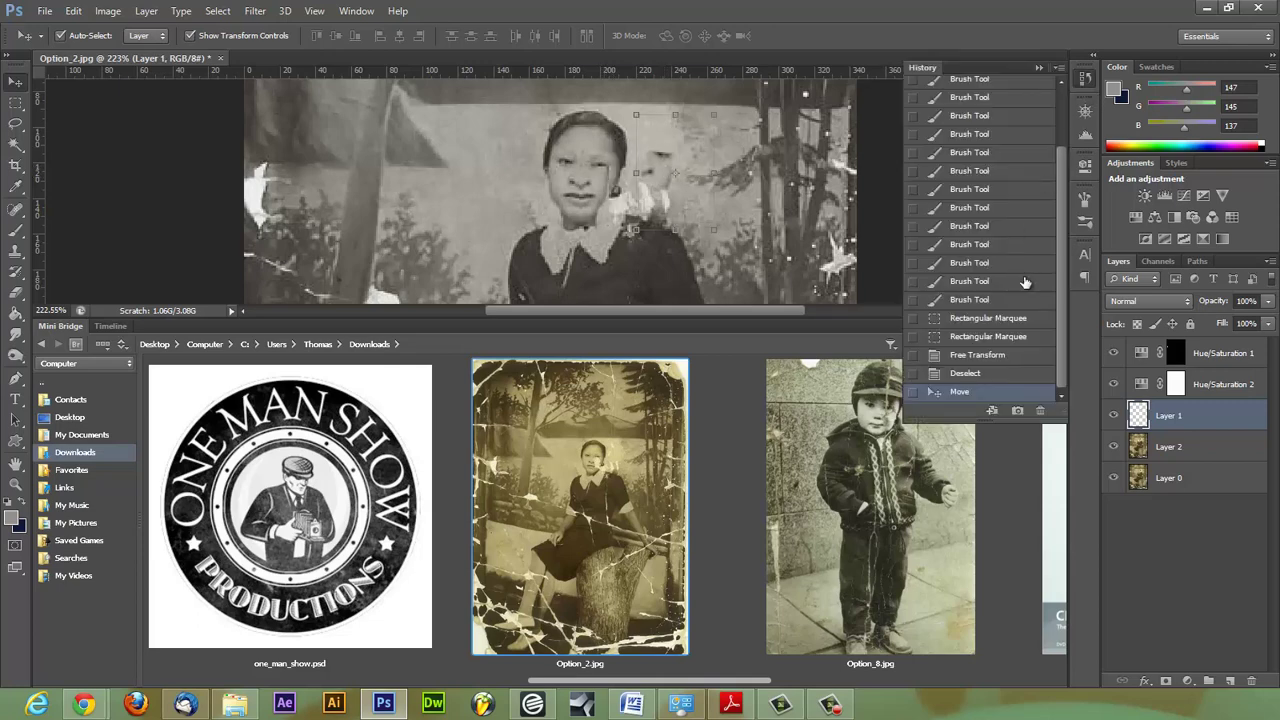
click(975, 300)
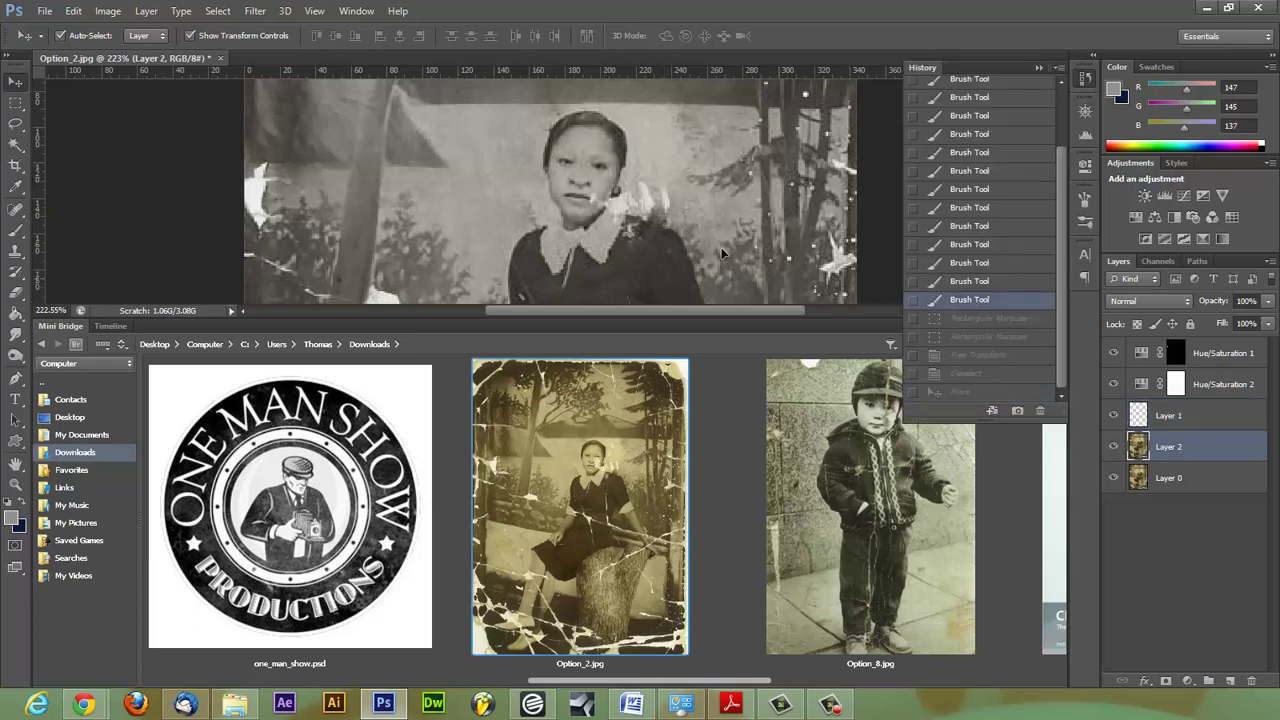
- Shift the Layer 1 face patch slightly downward to align it with the woman's face, reselect Layer 2 and collapse the History
click(1195, 416)
mouse_move(600, 180)
mouse_down()
mouse_move(695, 177)
mouse_move(628, 170)
mouse_move(600, 186)
mouse_up()
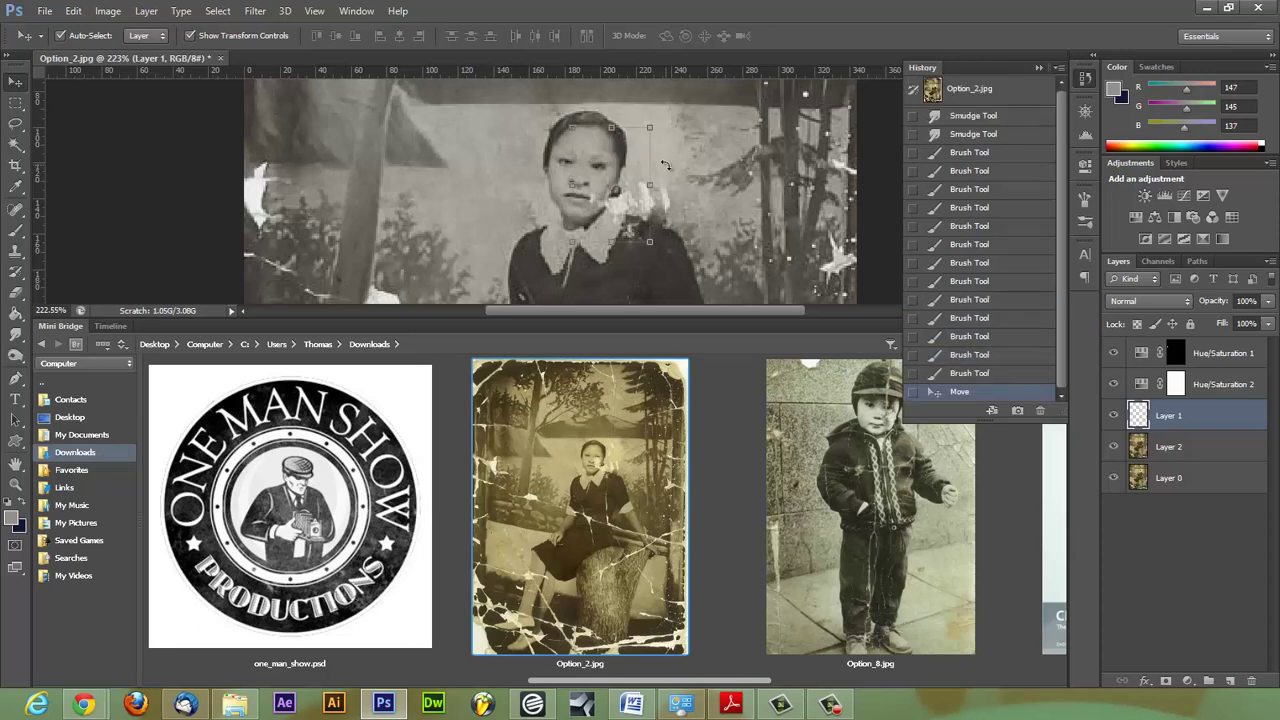
key(Down)
key(Down)
key(Down)
key(Down)
key(Up)
key(Up)
key(Up)
key(Down)
click(500, 141)
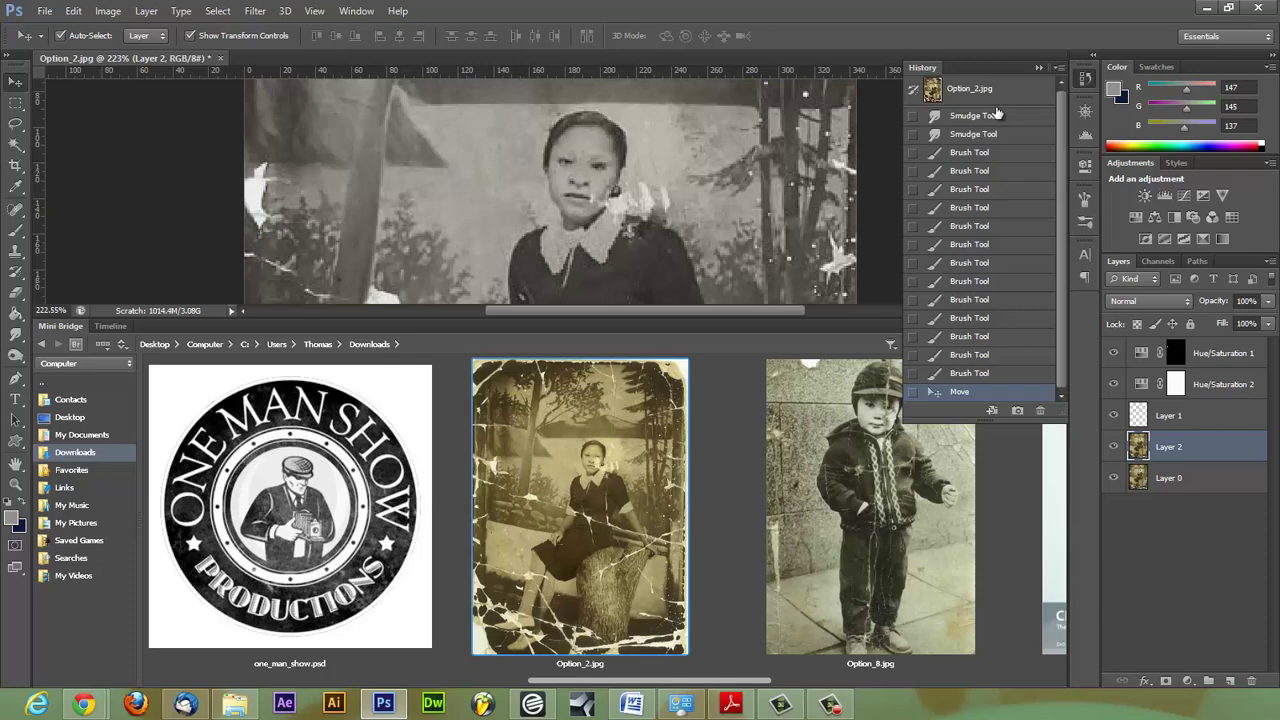
click(1038, 68)
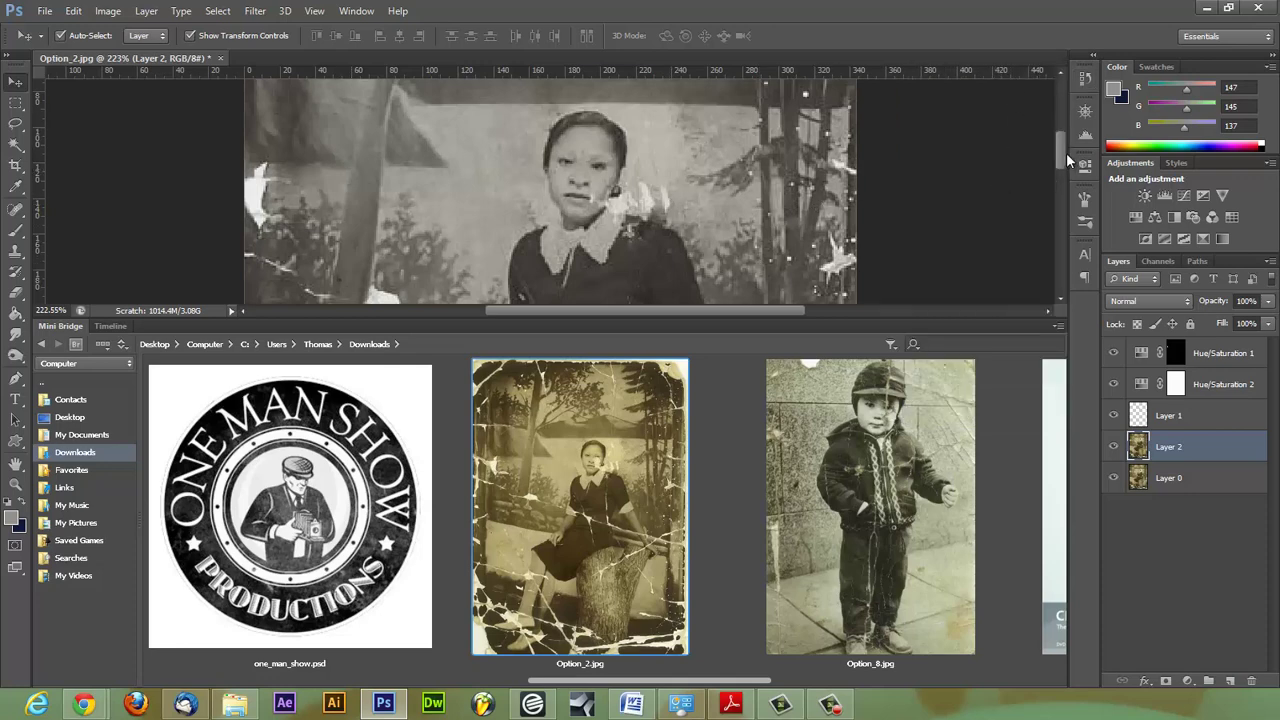
- Activate the content-aware Spot Healing Brush and shrink Mini Bridge to give the upper part of the photo more room
mouse_move(1066, 152)
mouse_down()
mouse_move(1071, 188)
mouse_move(1067, 132)
mouse_move(1068, 147)
mouse_up()
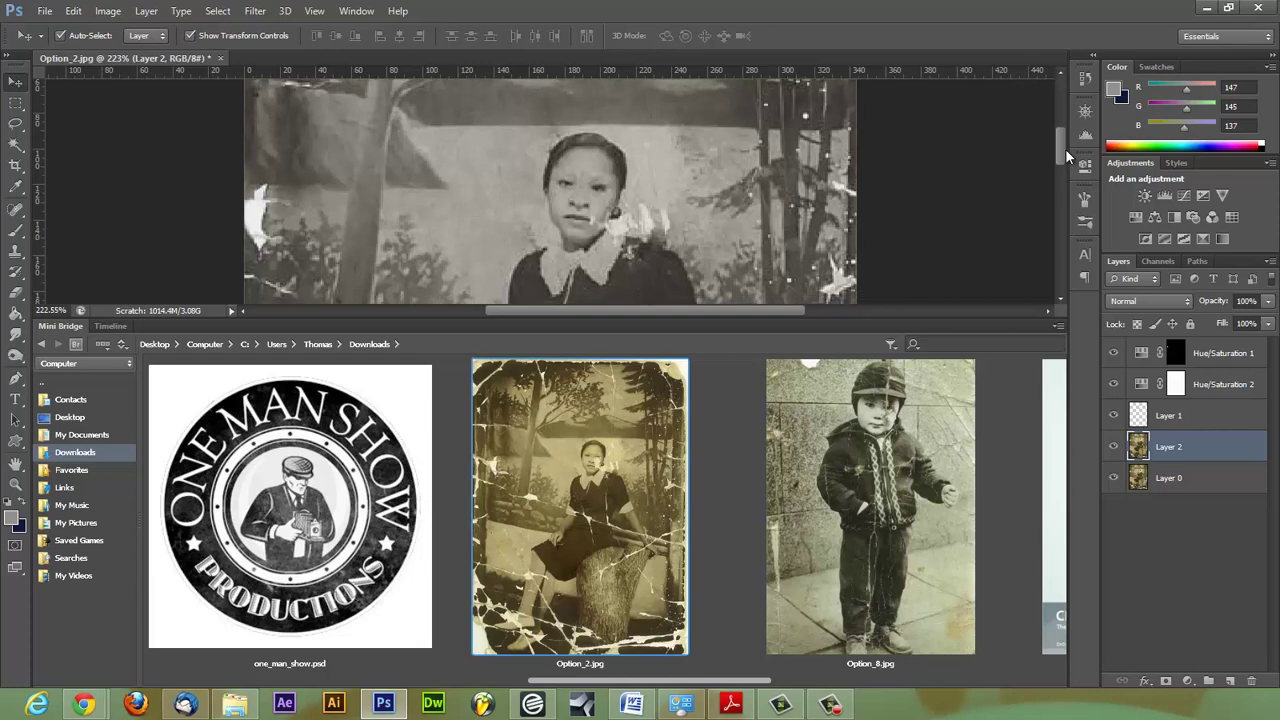
click(16, 211)
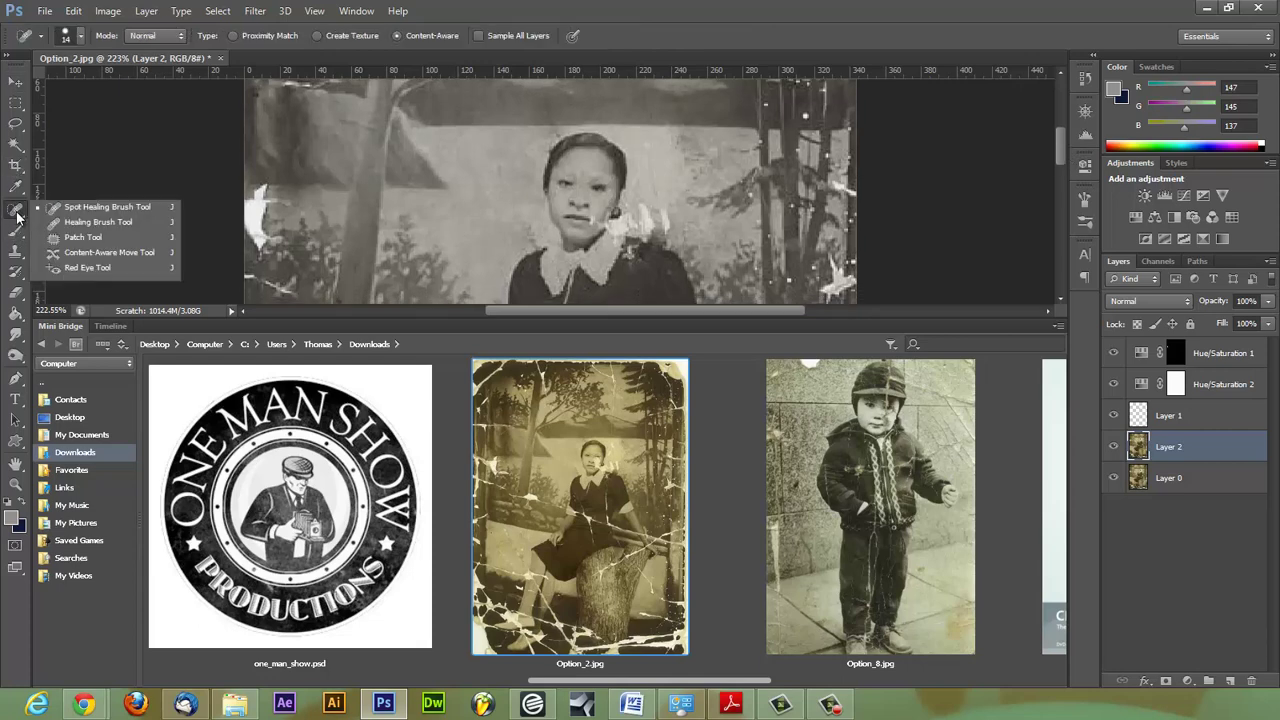
click(94, 207)
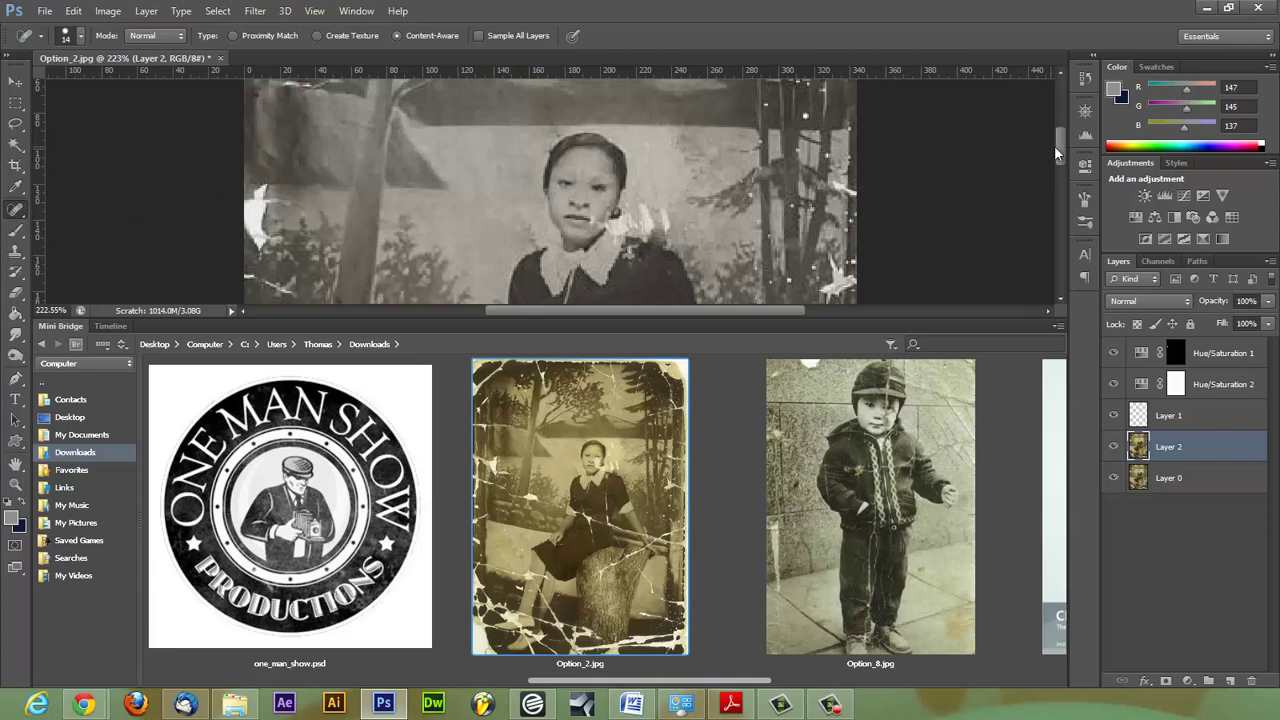
drag(1055, 146, 1057, 128)
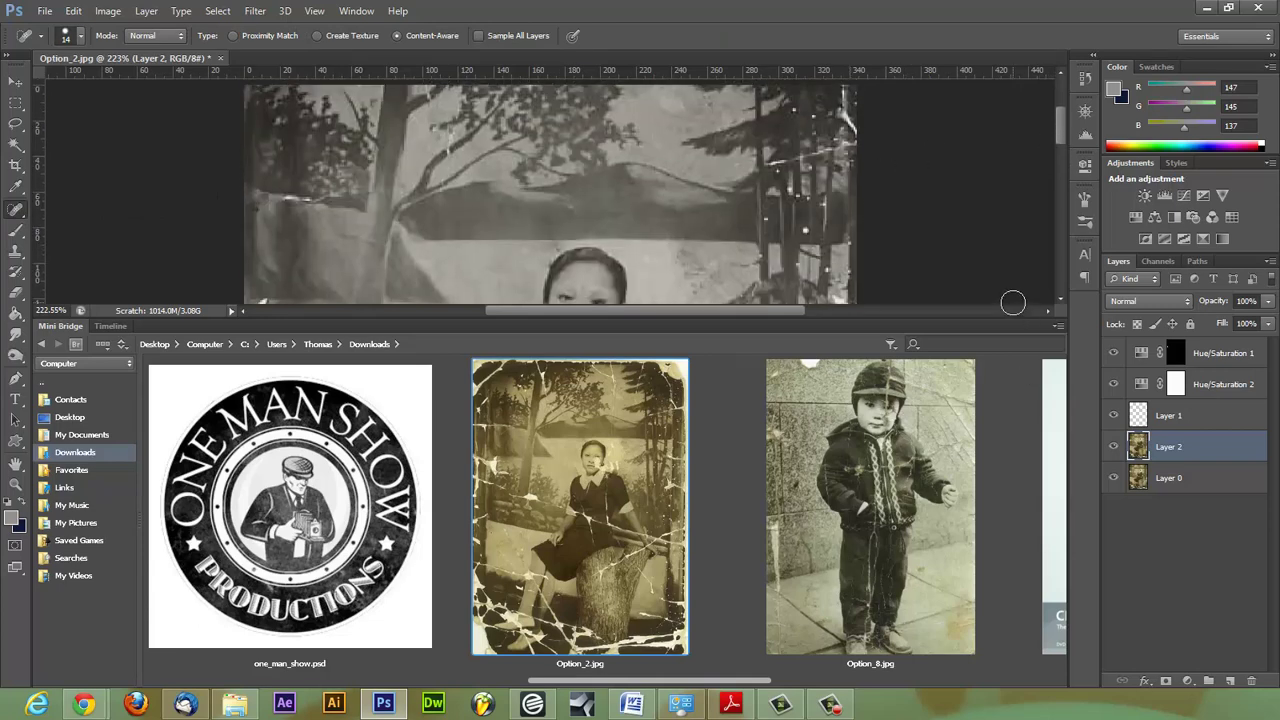
drag(1009, 318, 1009, 575)
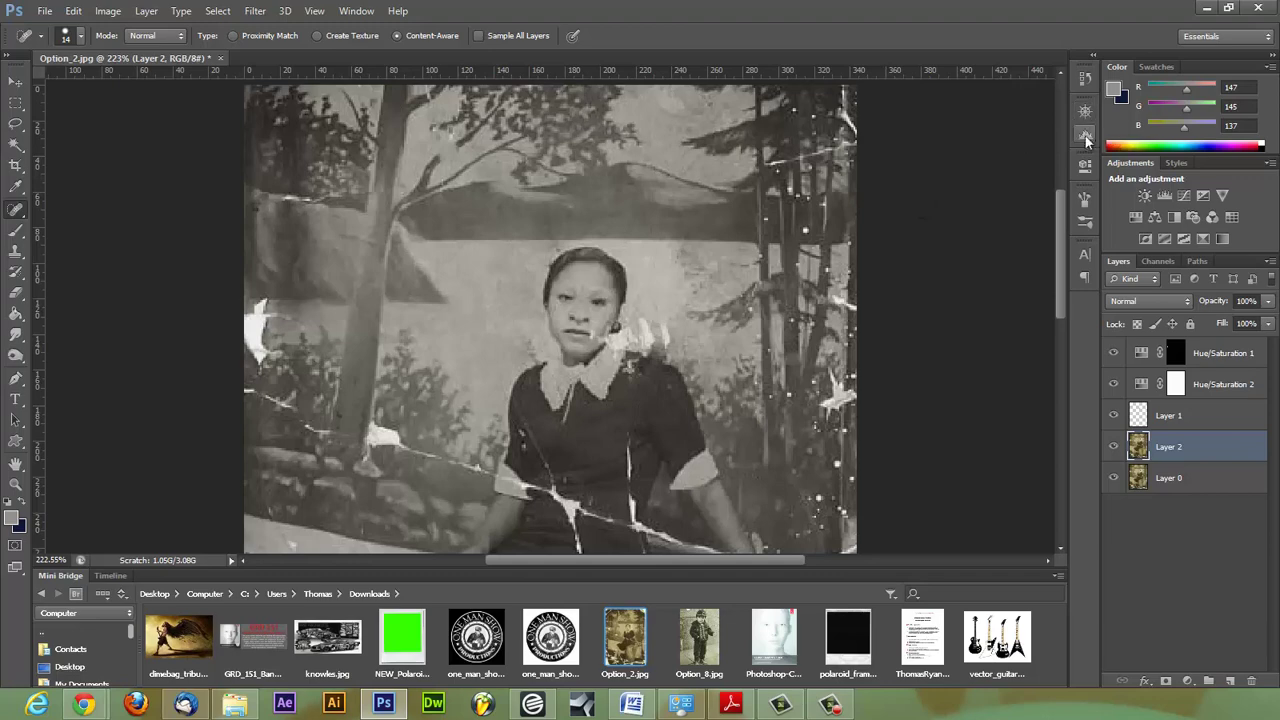
- Revert the last spot healing stroke and heal the light scratch across the tree branch with a 4 px Spot Healing Brush
click(1085, 79)
click(963, 376)
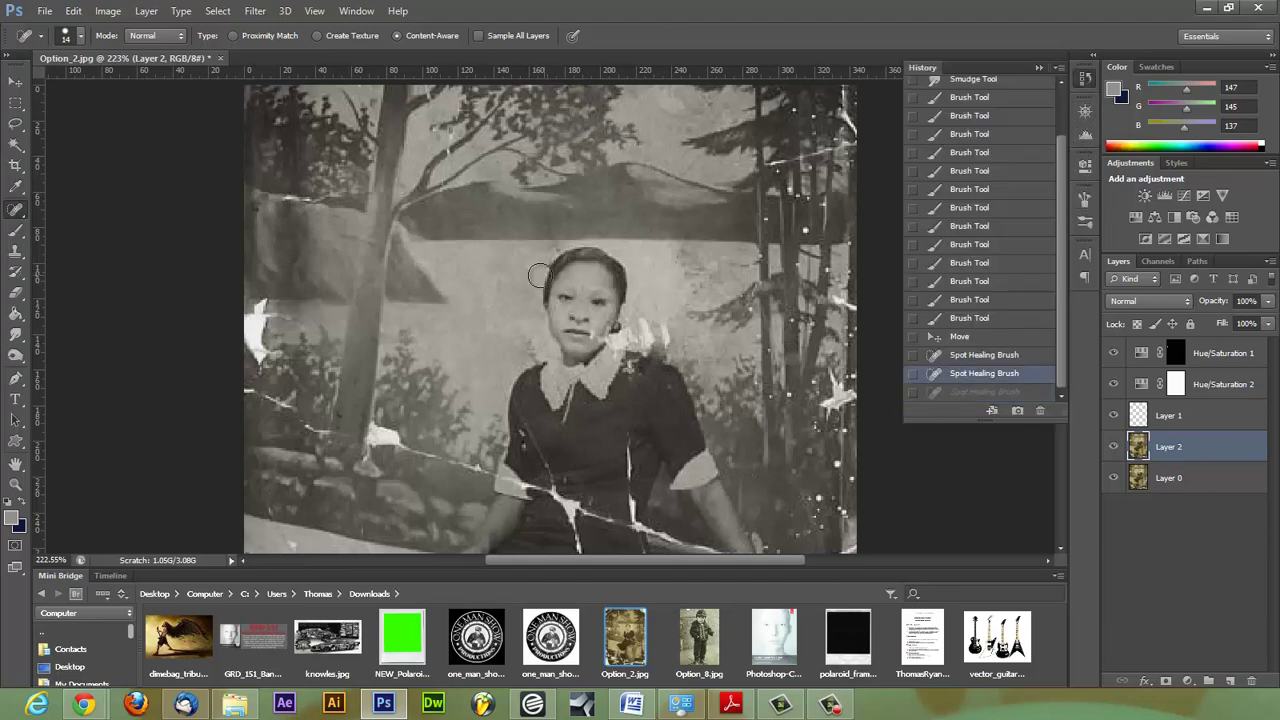
click(80, 38)
drag(34, 84, 26, 84)
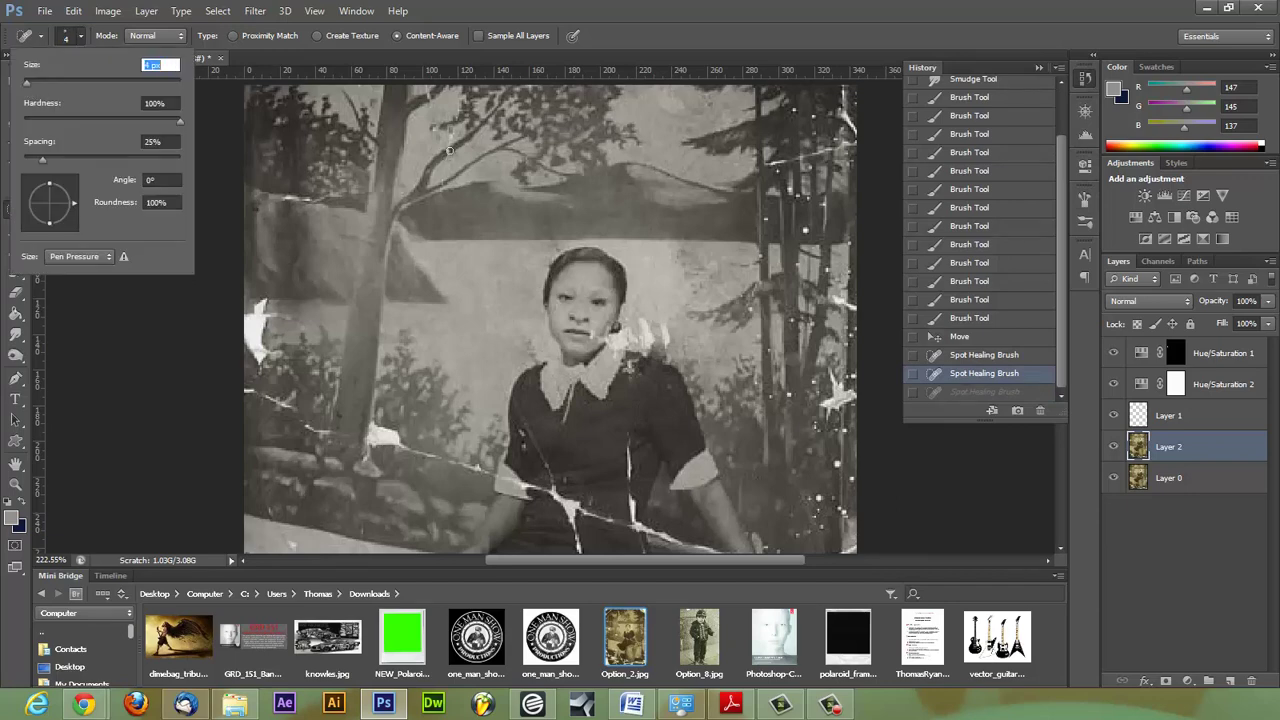
click(448, 150)
click(448, 150)
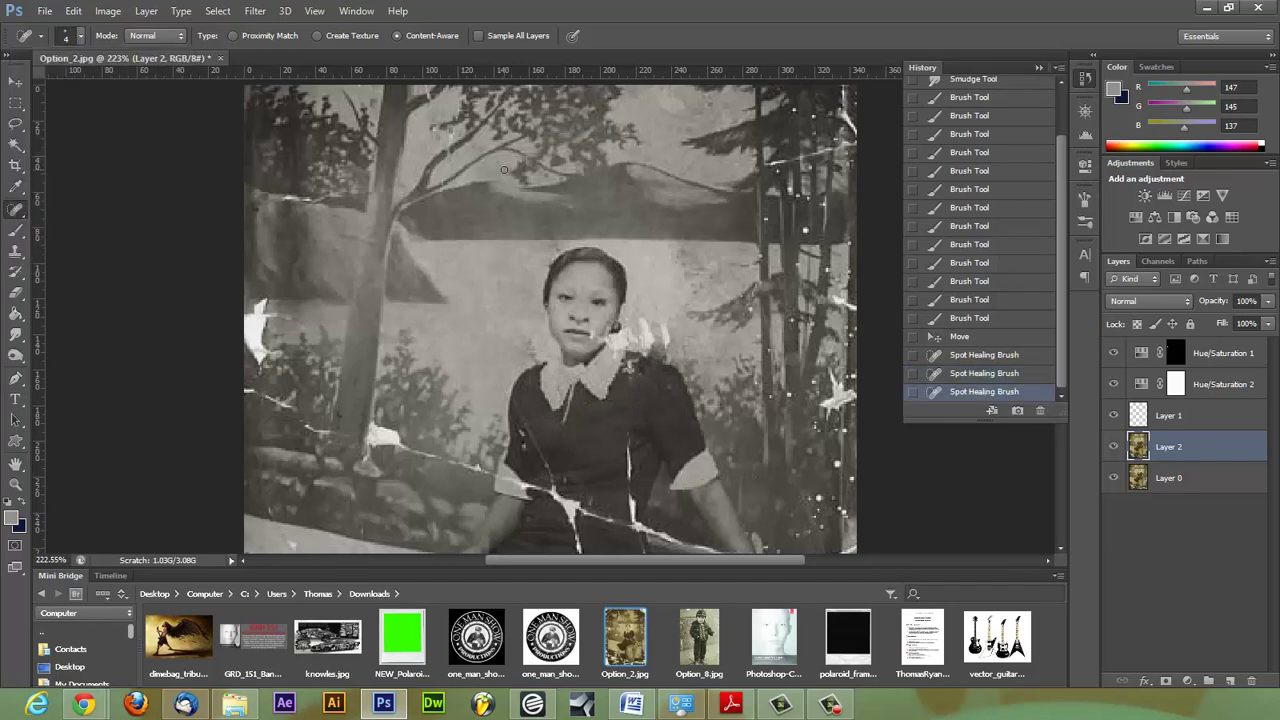
click(449, 154)
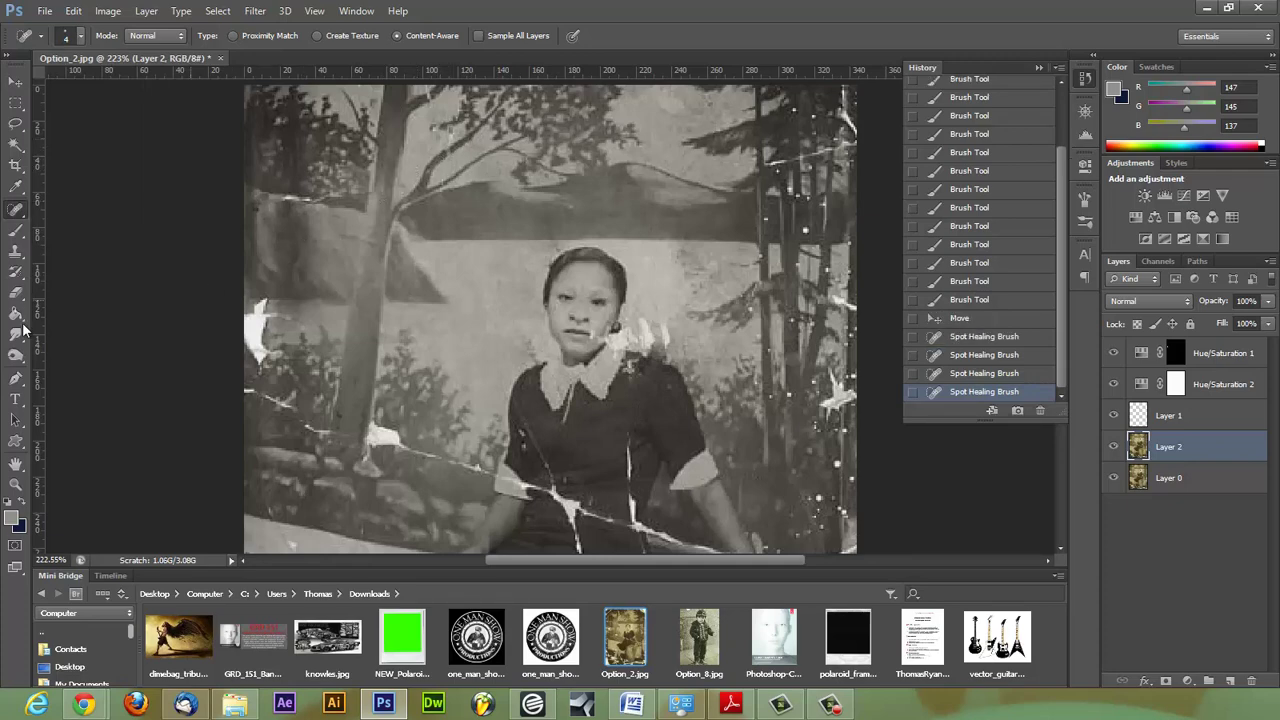
- Sample a dark grey of RGB 103, 101, 93 from the tree branch and paint over the damaged spot on it with the Brush
key(i)
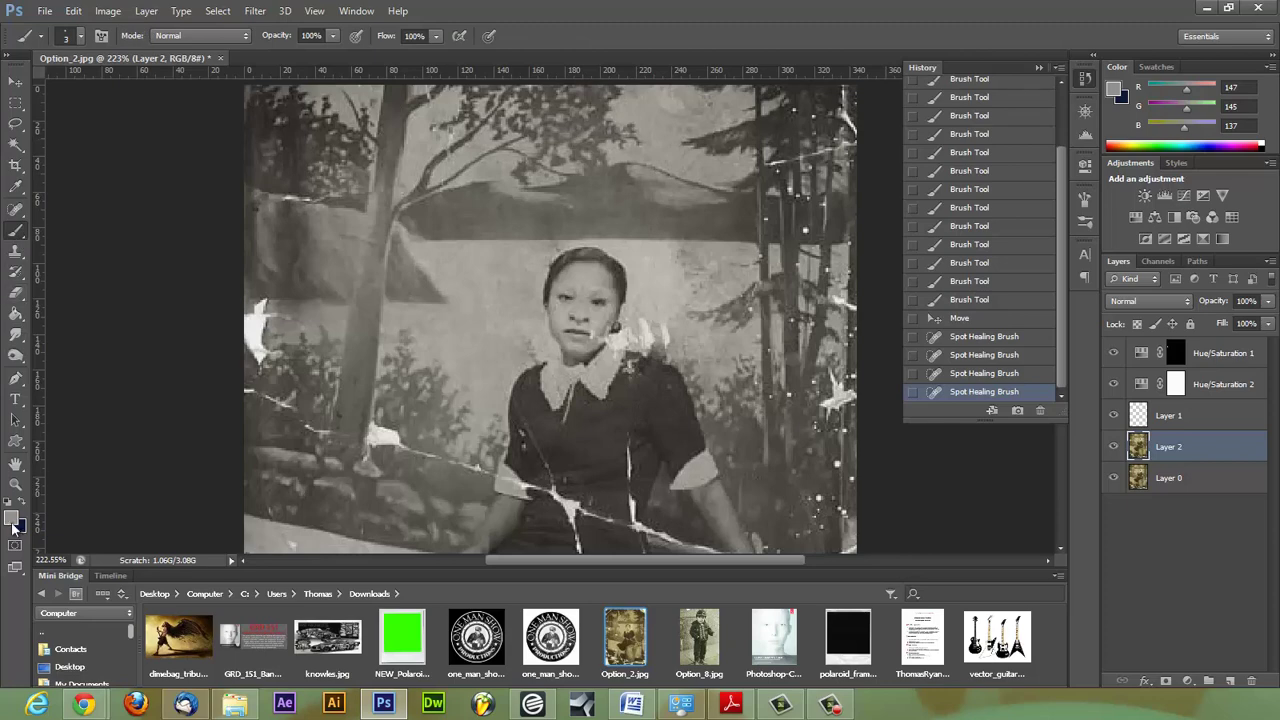
click(13, 520)
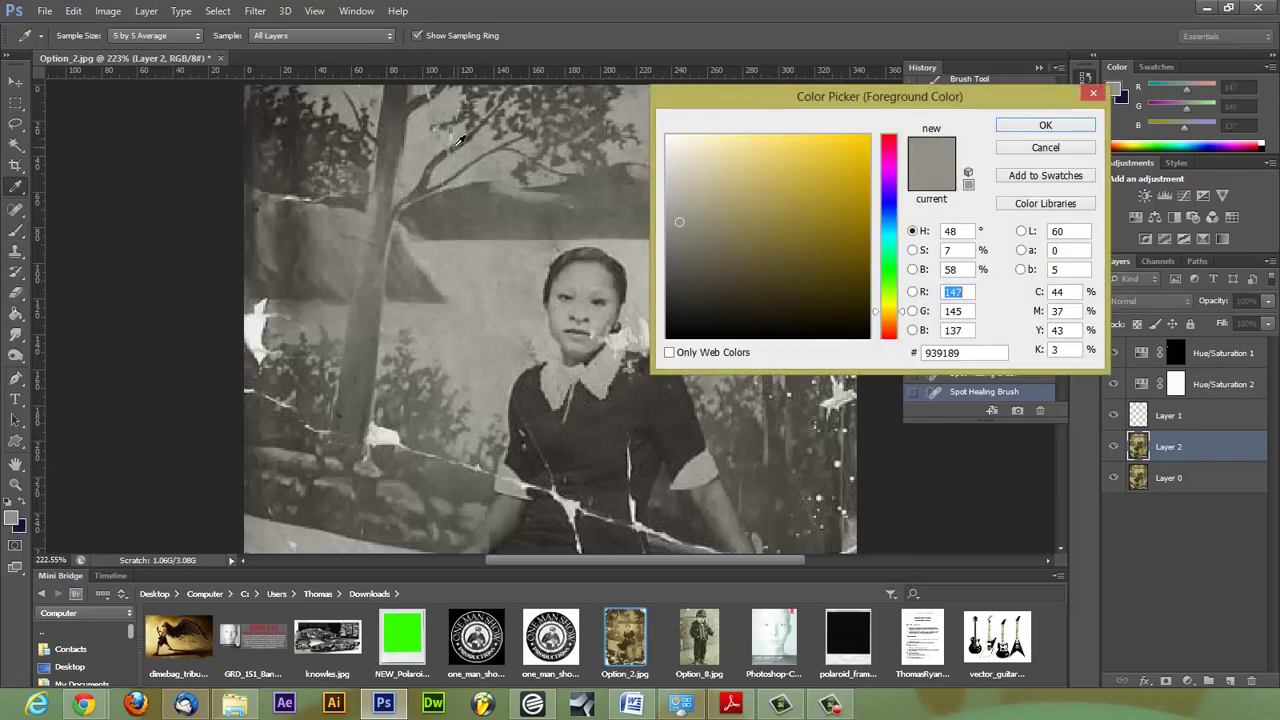
click(458, 142)
click(1040, 125)
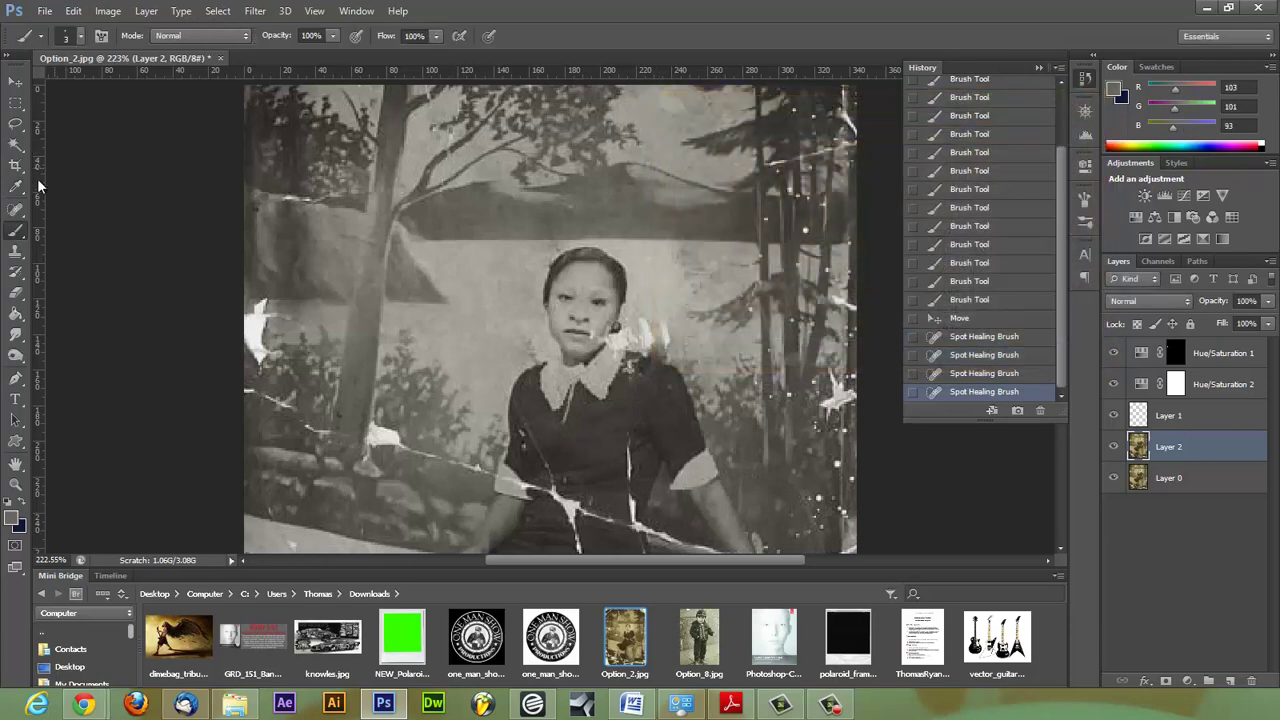
click(450, 152)
click(446, 152)
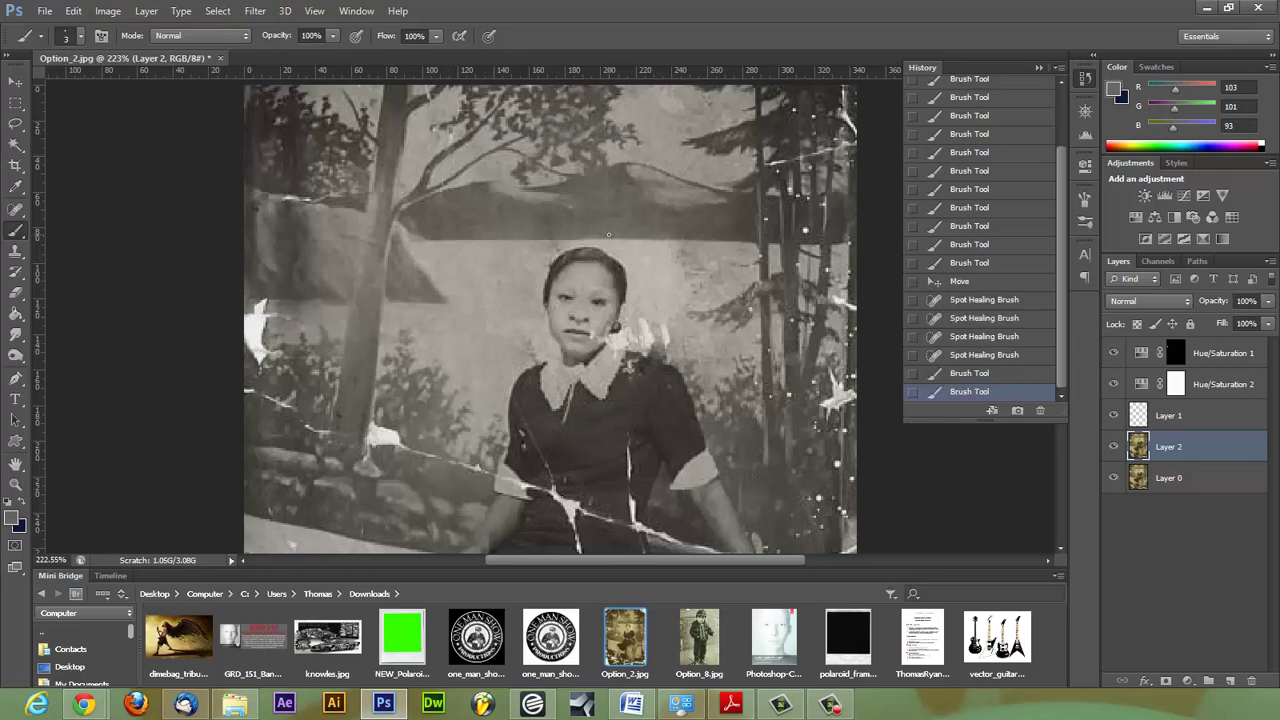
- Blend the painted spot into the tree branch with the Smudge tool at 50% strength
click(15, 334)
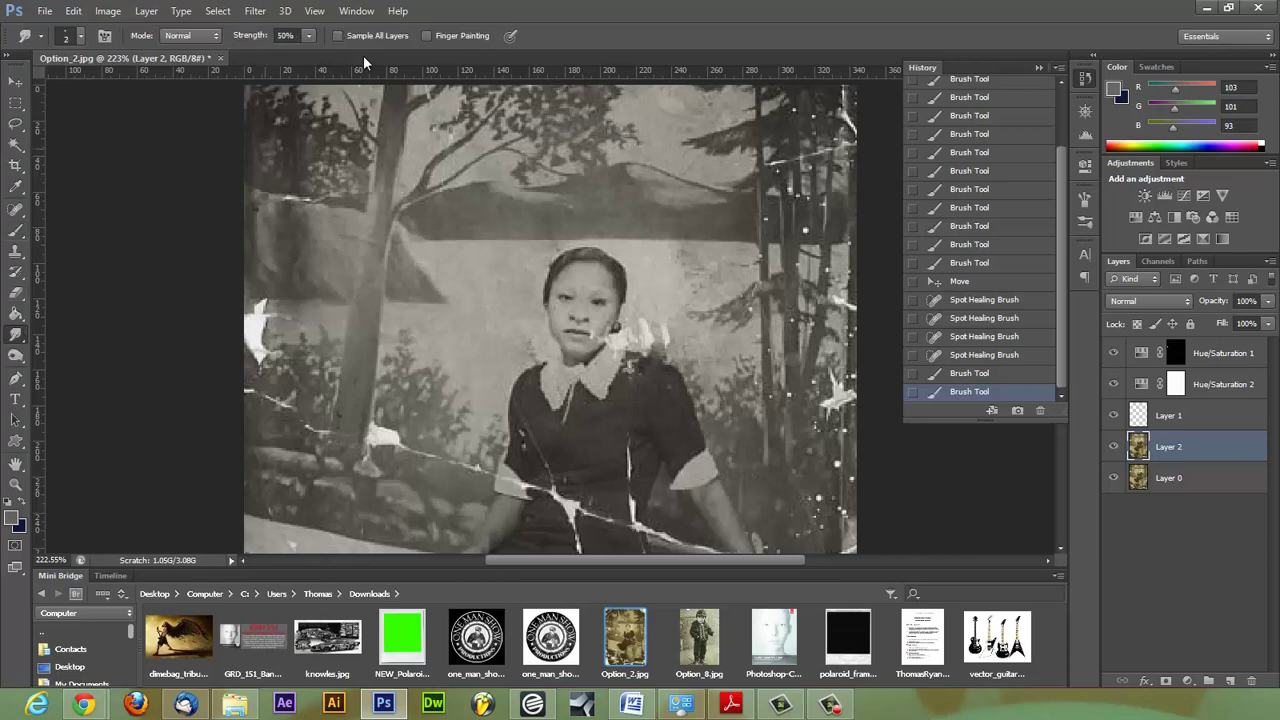
click(446, 150)
drag(456, 144, 437, 162)
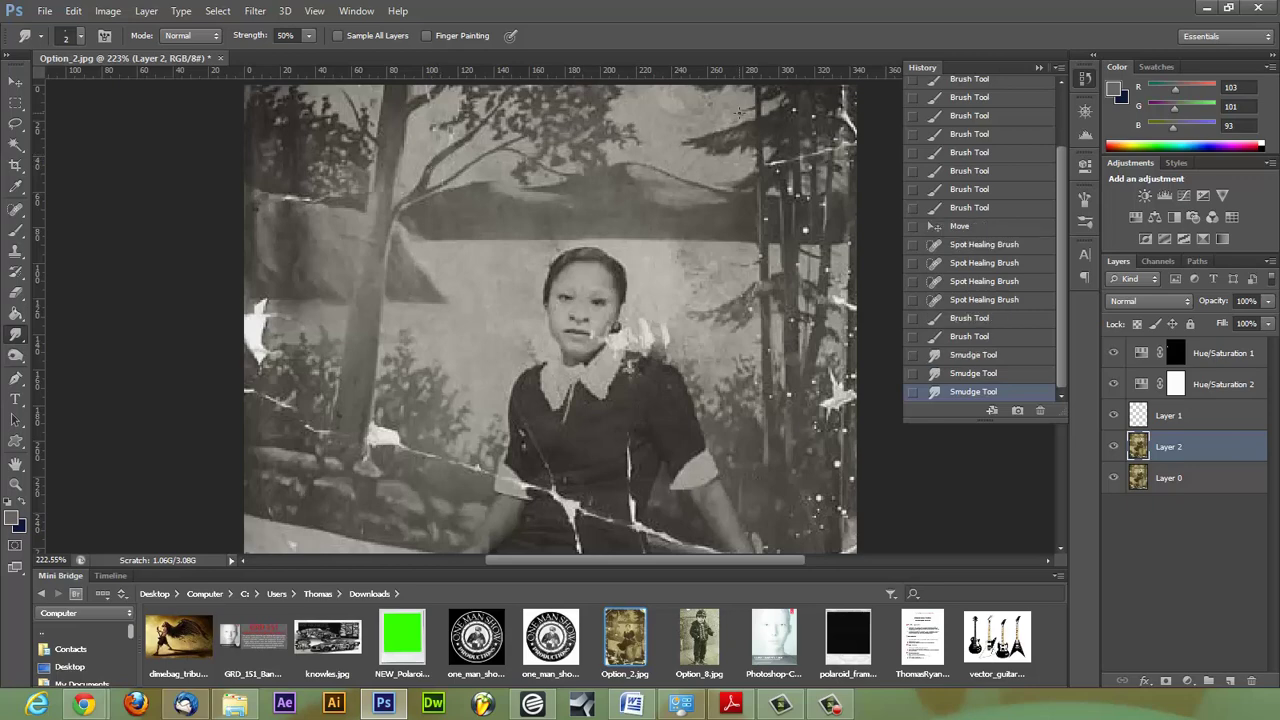
- View the whole photo at 100% and compare it with the enlarged Mini Bridge thumbnail of the original Option_2.jpg
click(1088, 114)
click(1088, 115)
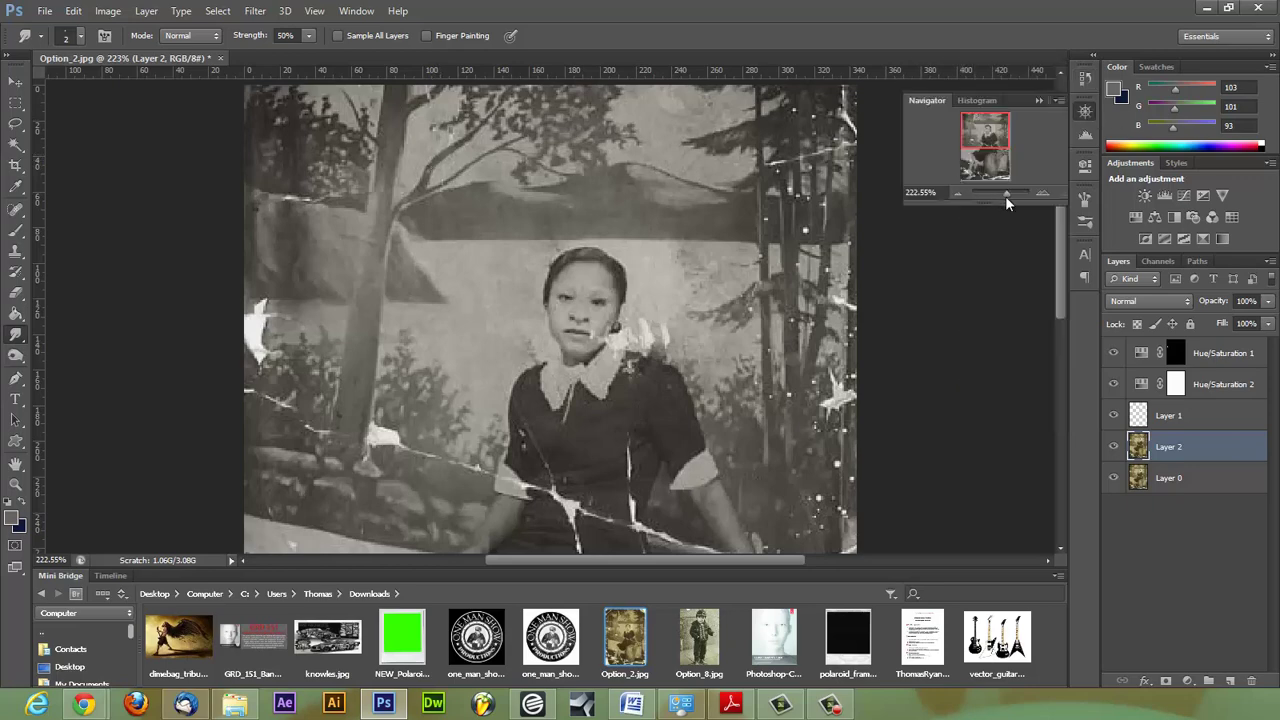
drag(1005, 196, 1000, 196)
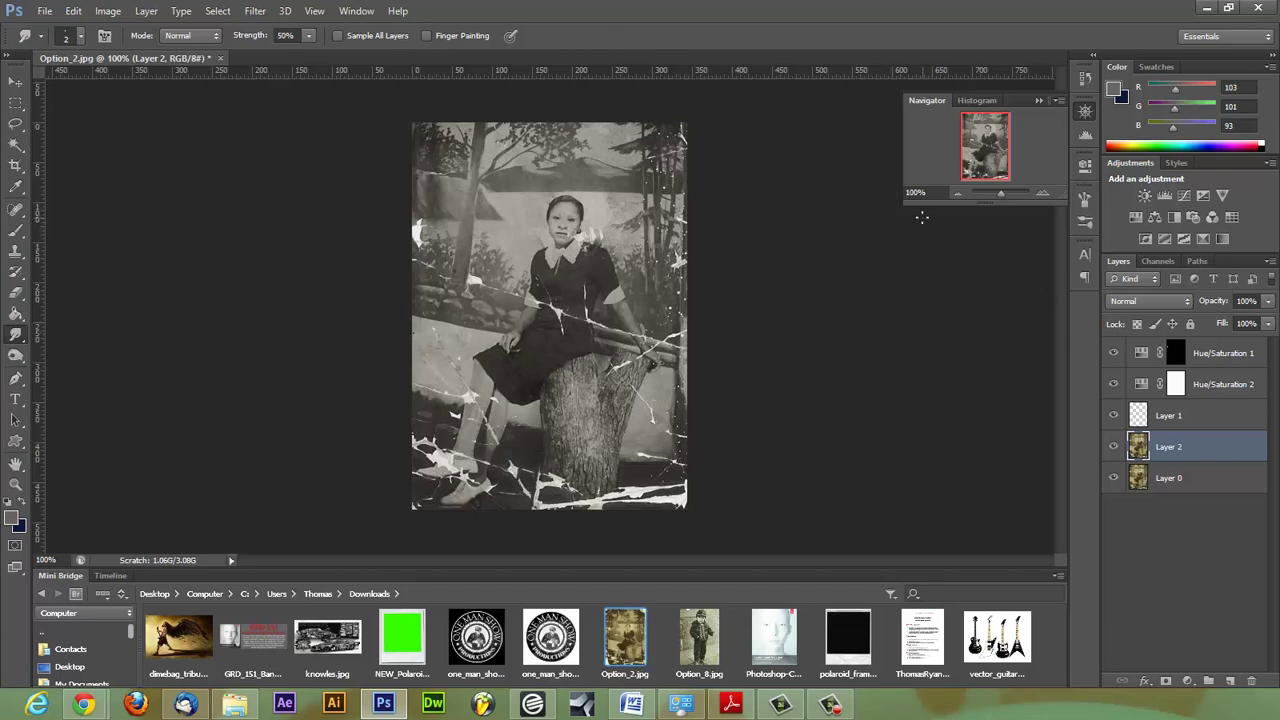
click(15, 80)
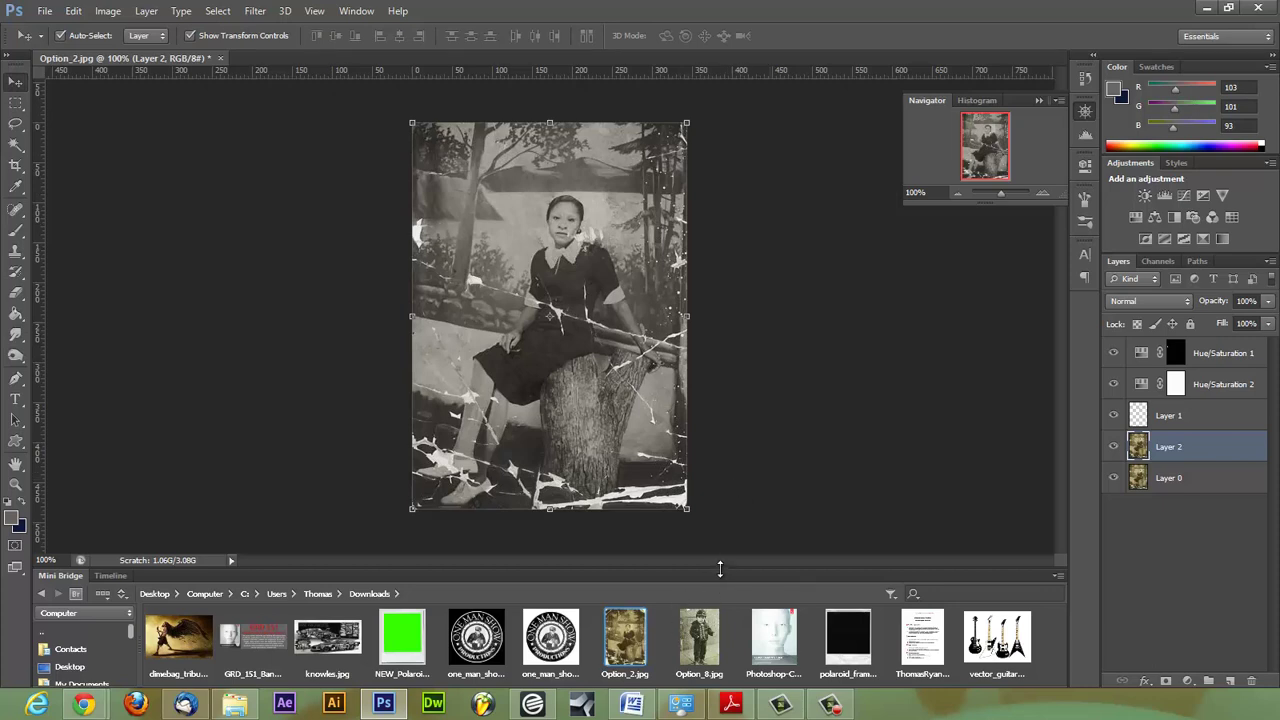
drag(719, 568, 757, 343)
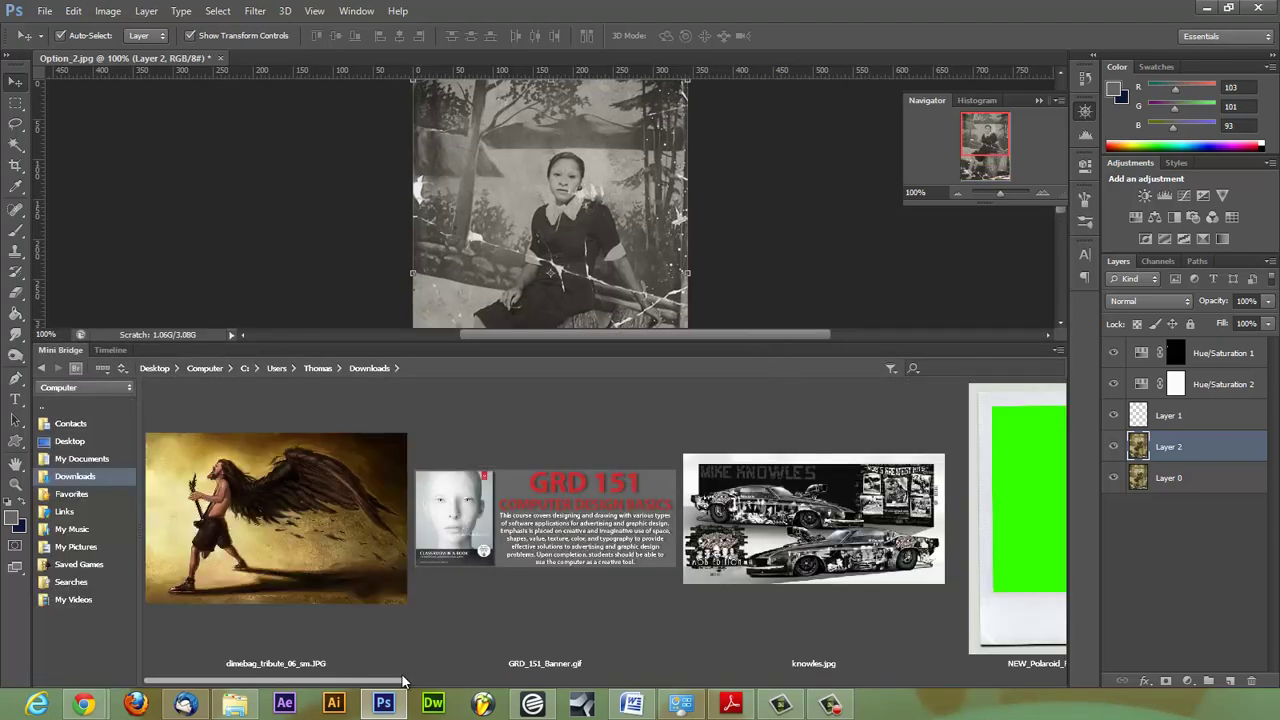
drag(392, 684, 758, 685)
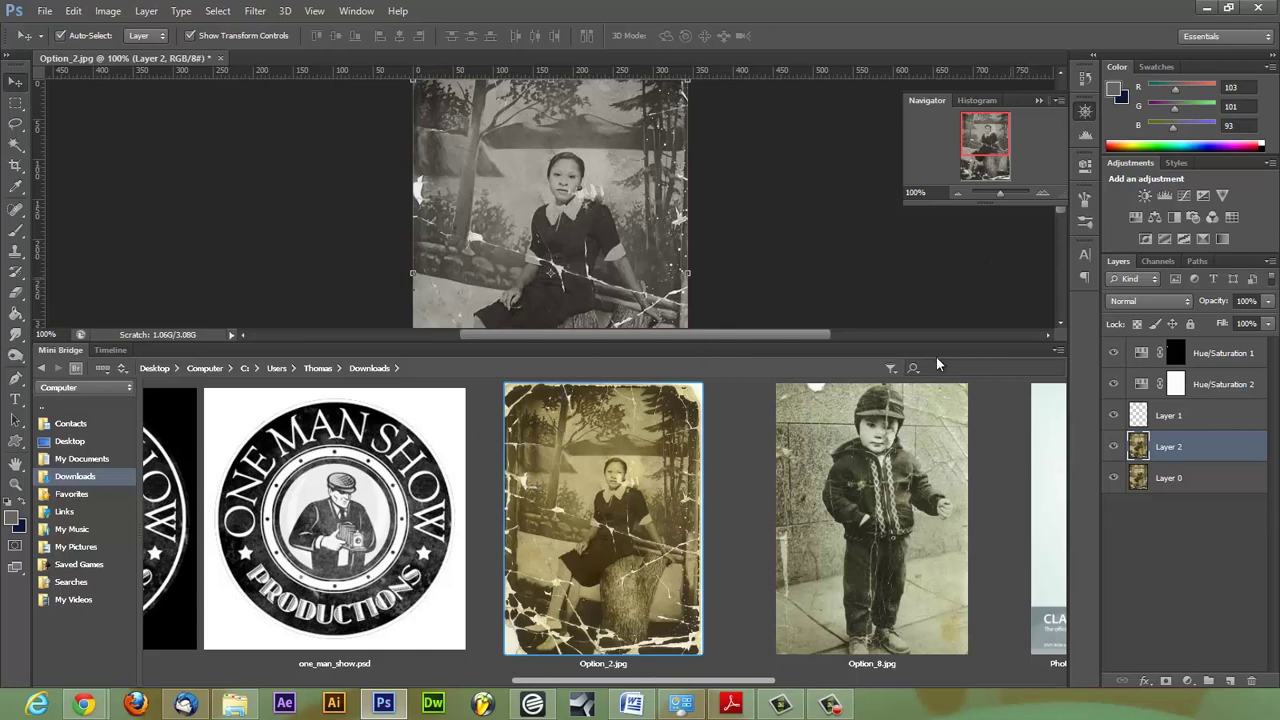
drag(929, 342, 935, 492)
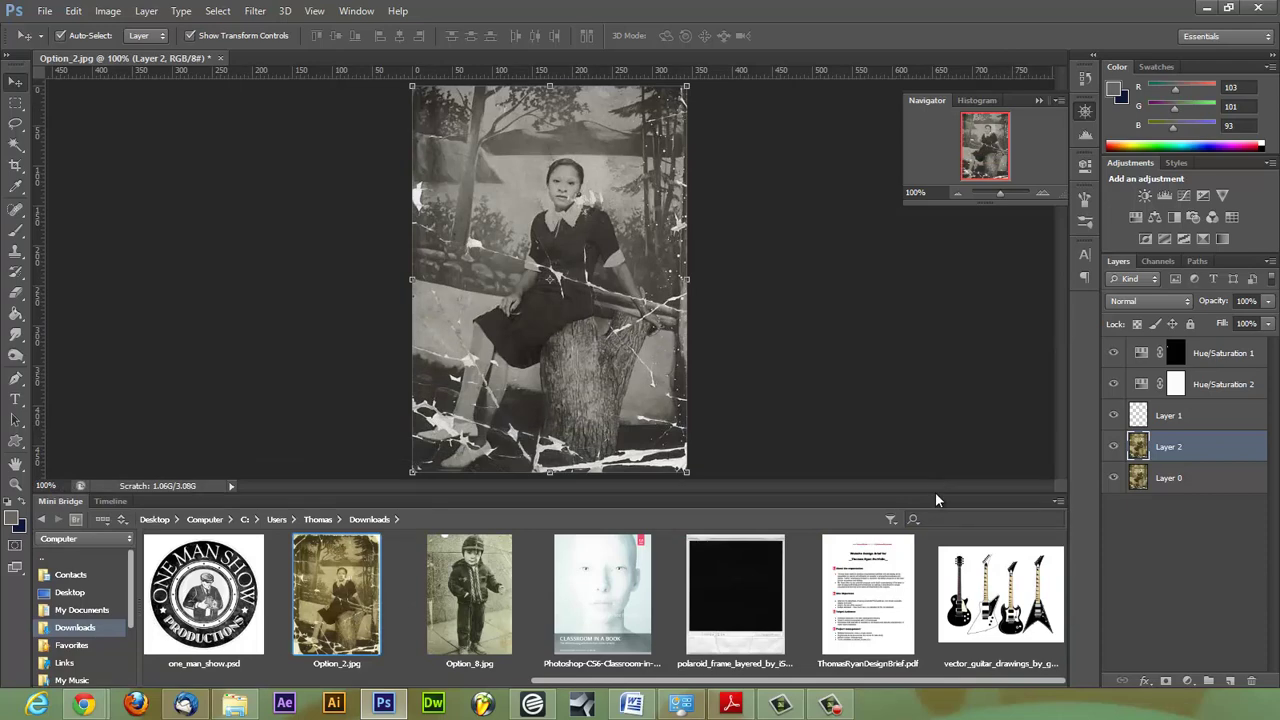
click(1038, 100)
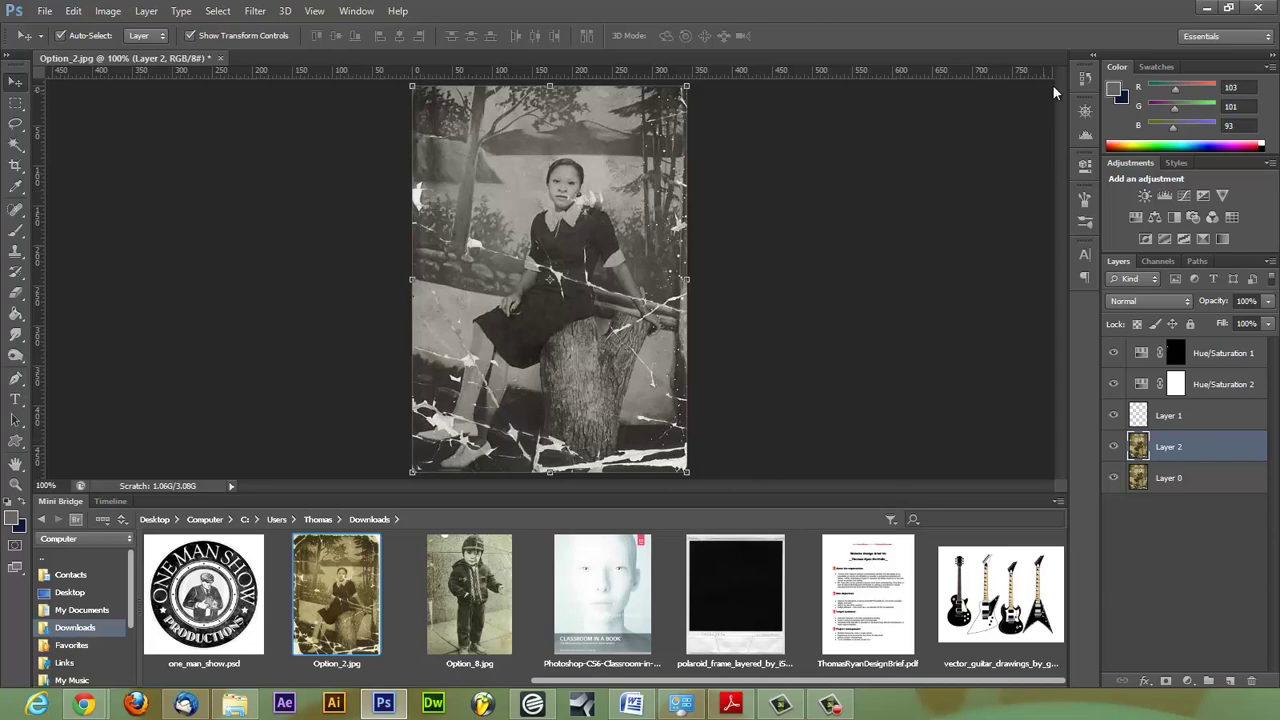
- Sample a light grey of RGB 178, 176, 166 from the woman's collar as the foreground colour
click(1085, 111)
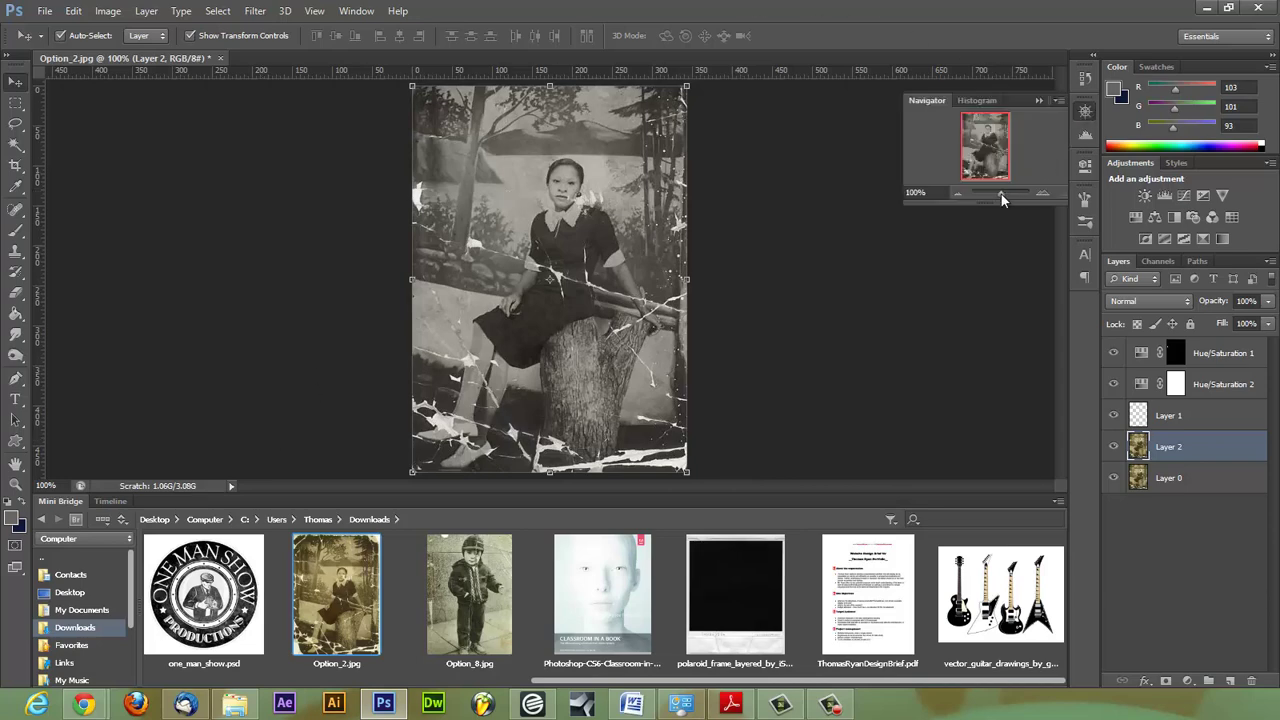
drag(1001, 194, 1006, 192)
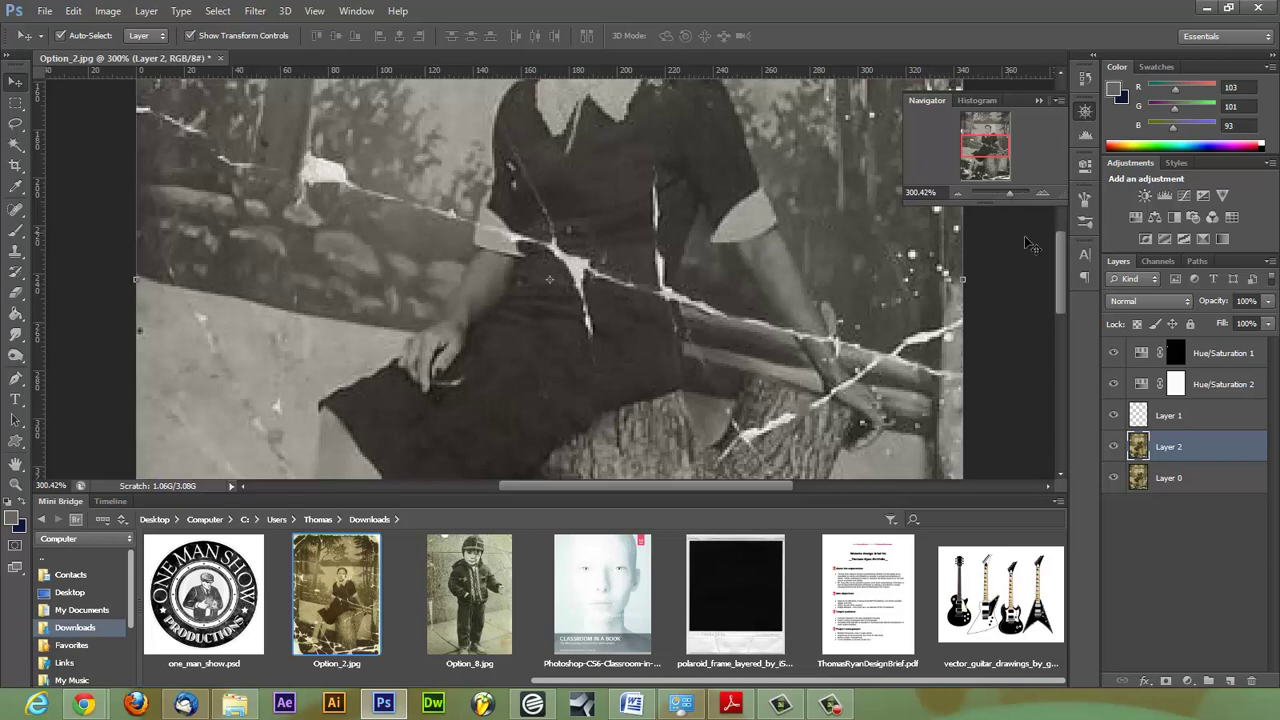
drag(1062, 264, 1062, 223)
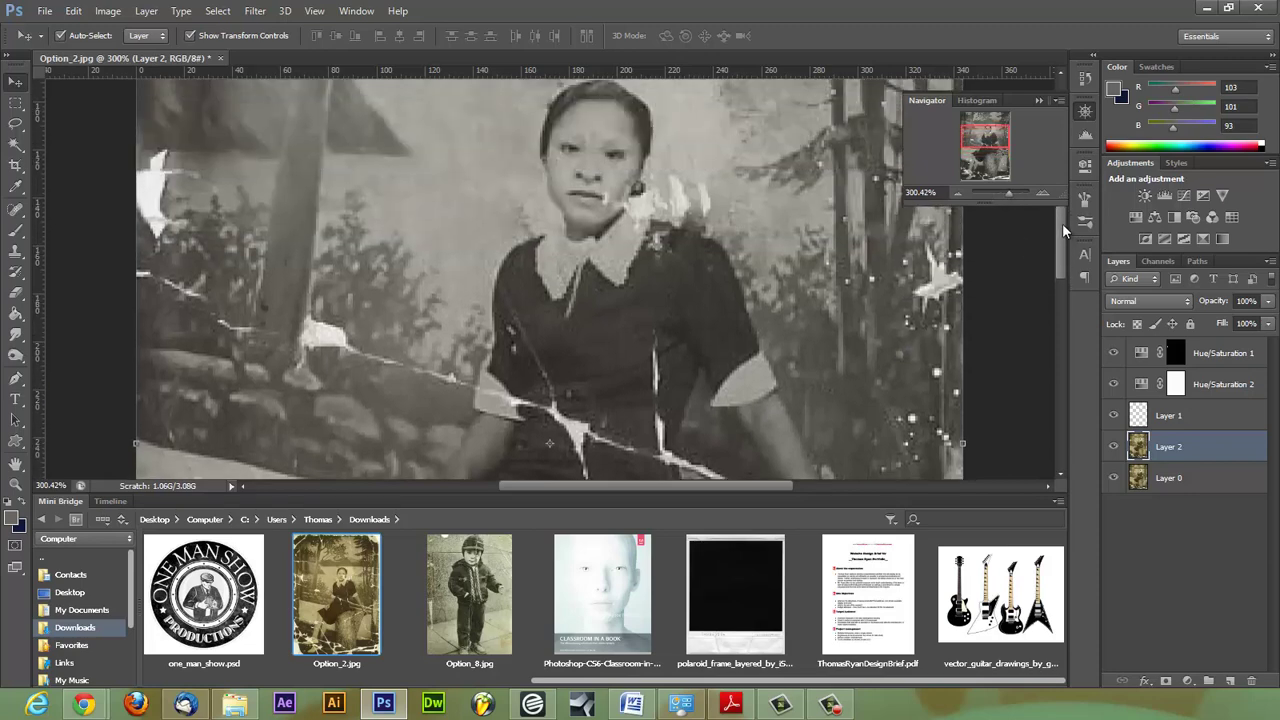
click(13, 519)
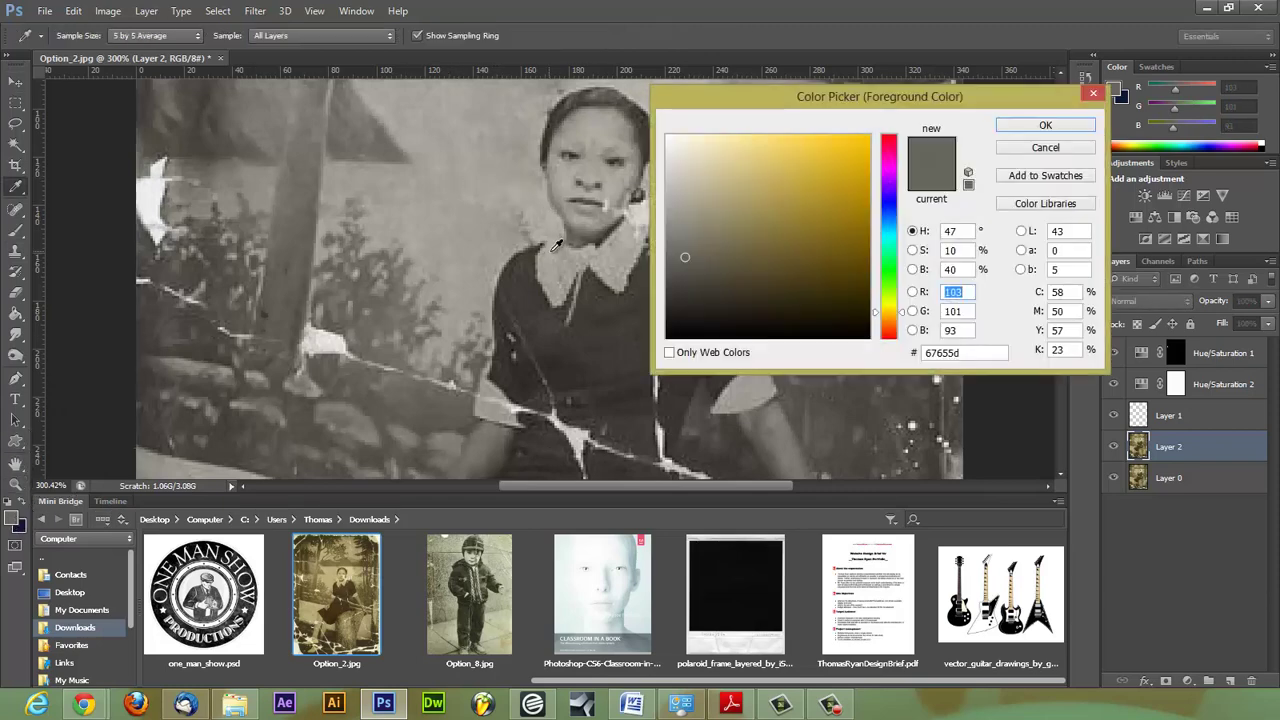
click(638, 229)
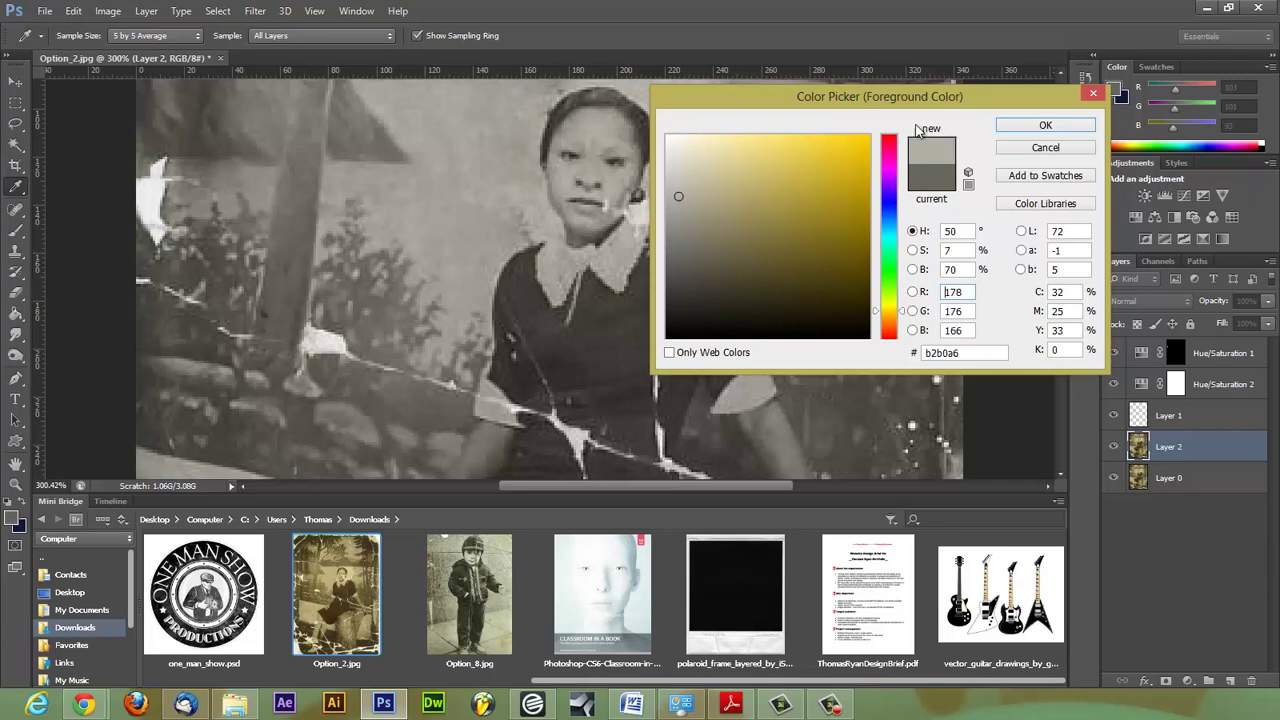
key(Return)
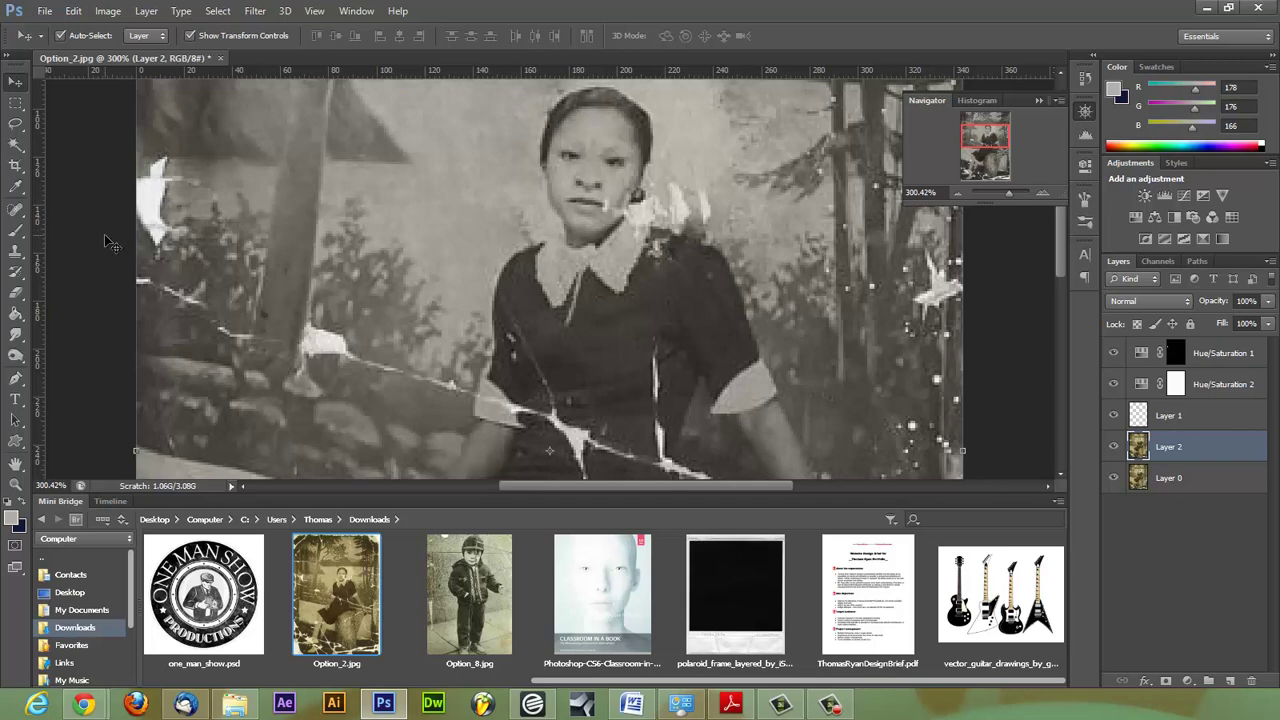
- Retouch the woman's collar with the Brush, then sample RGB 162, 160, 152 from her damaged sleeve cuff and paint over the cuff
click(16, 230)
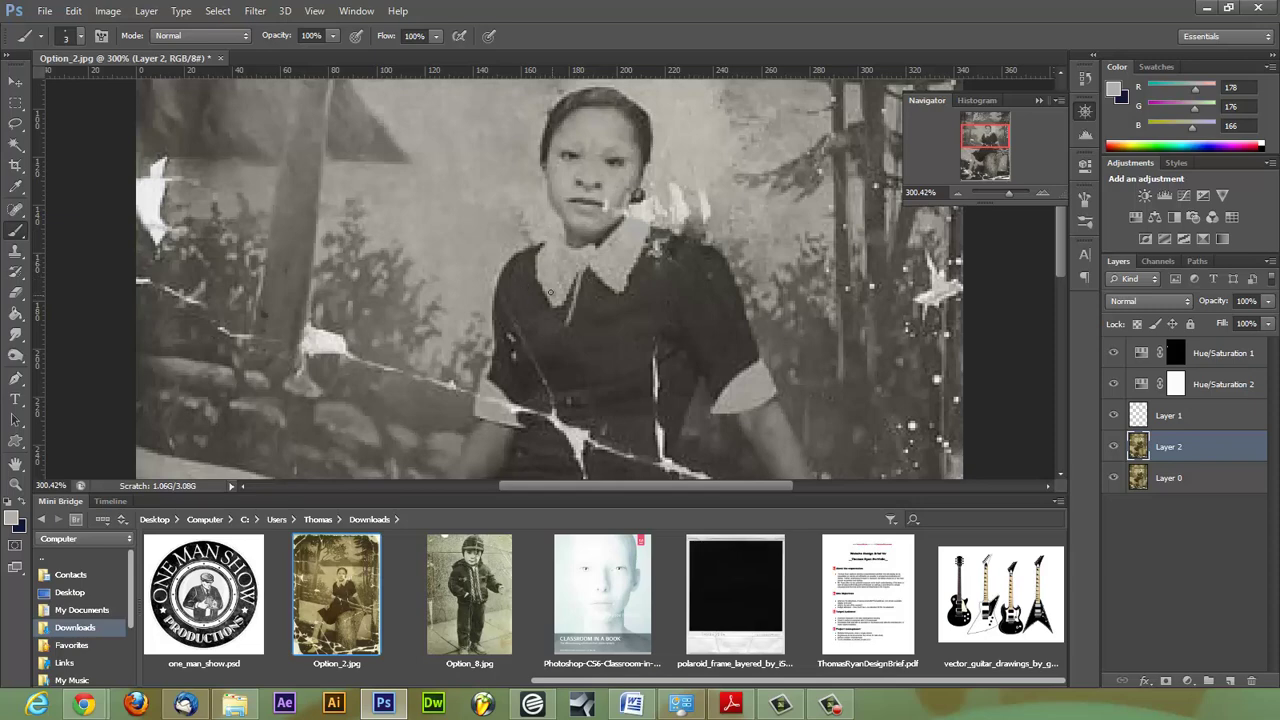
click(11, 516)
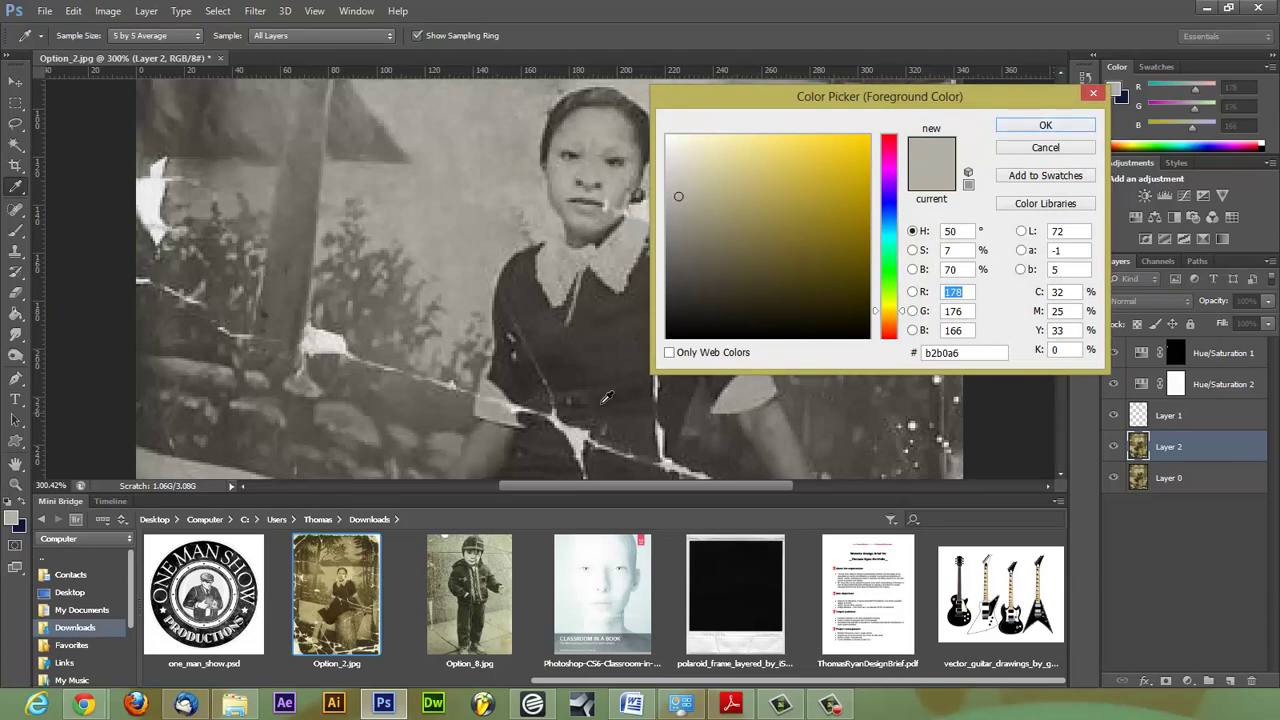
click(495, 398)
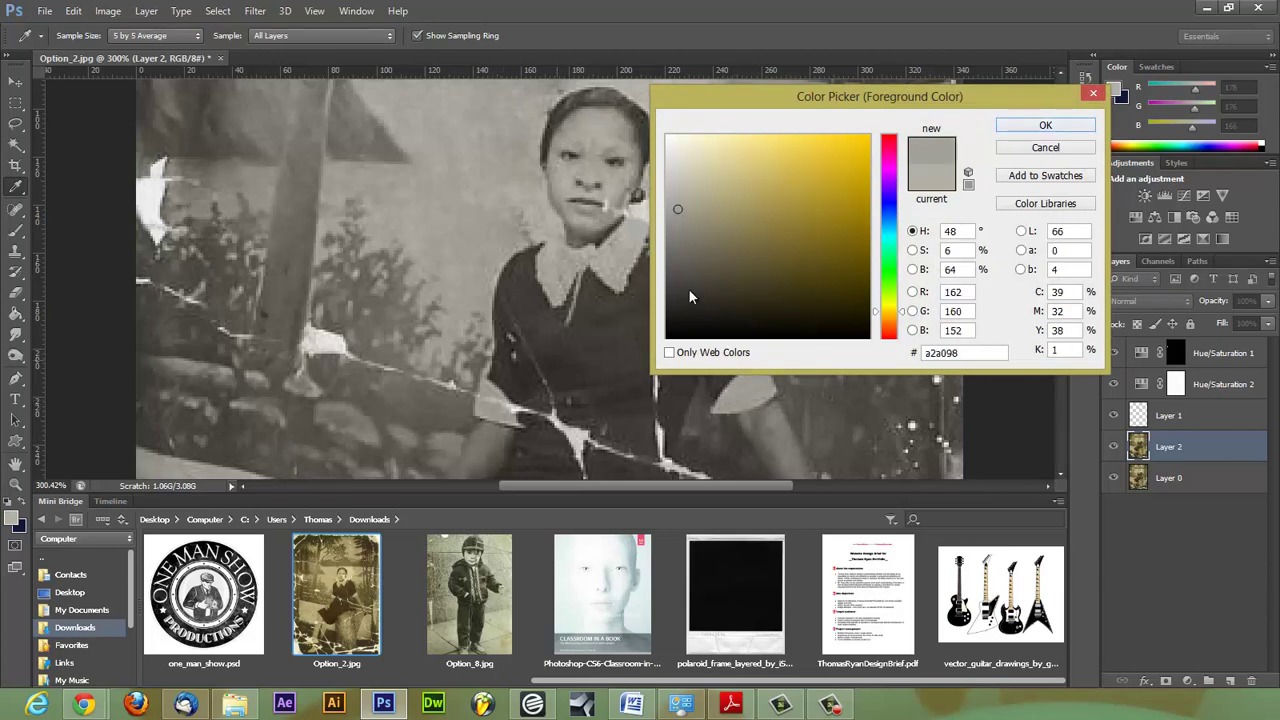
click(1030, 128)
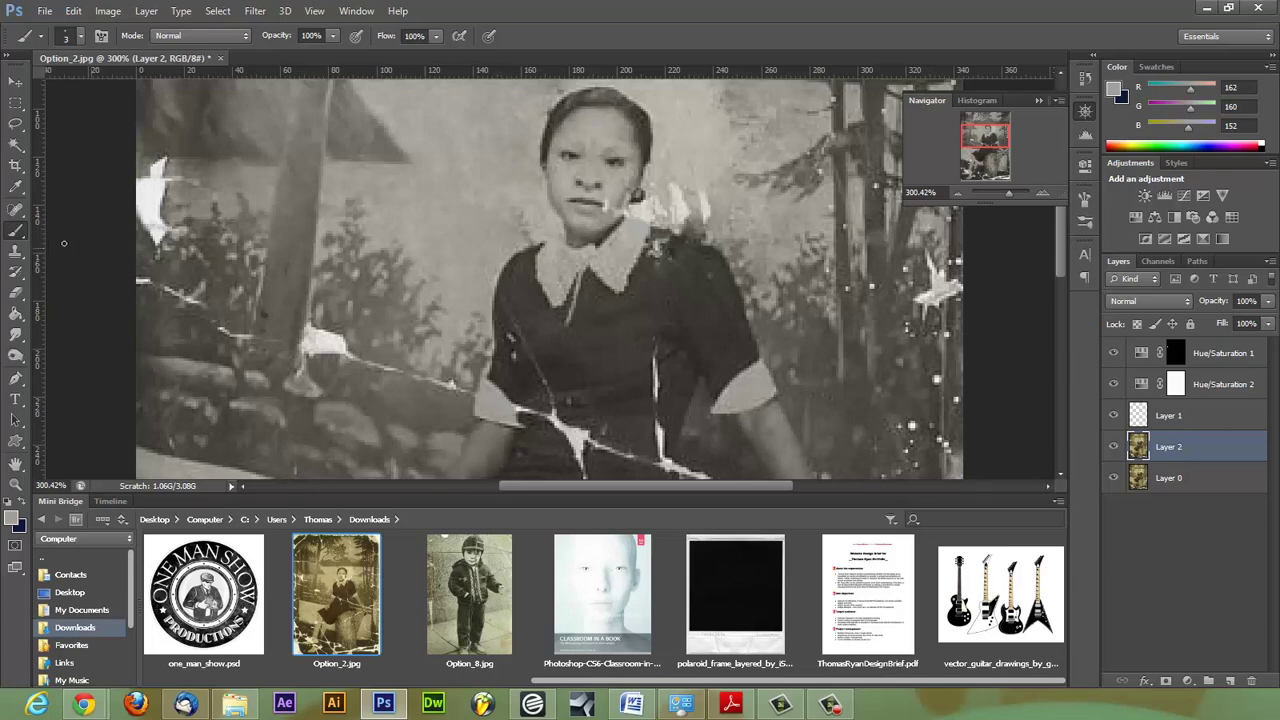
- Sample RGB 168, 166, 157 from the woman's cheek, paint over the damage on her face and blend it with the Smudge tool
click(12, 517)
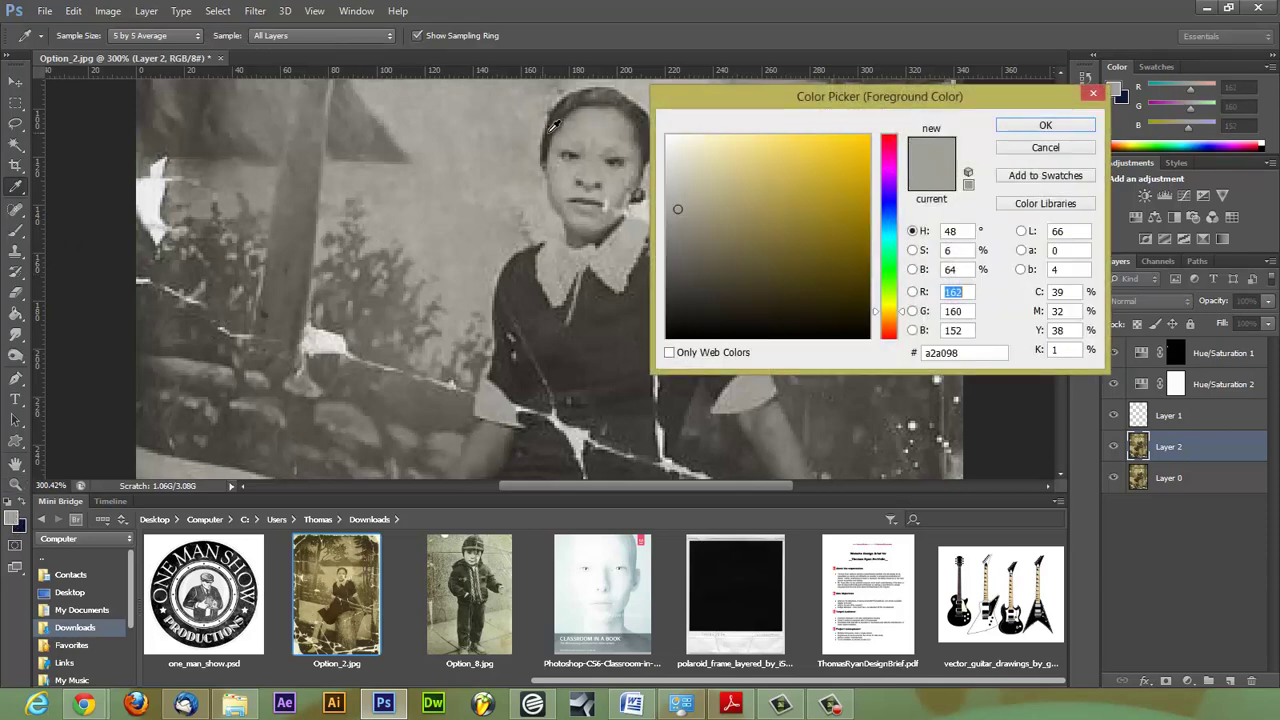
click(621, 192)
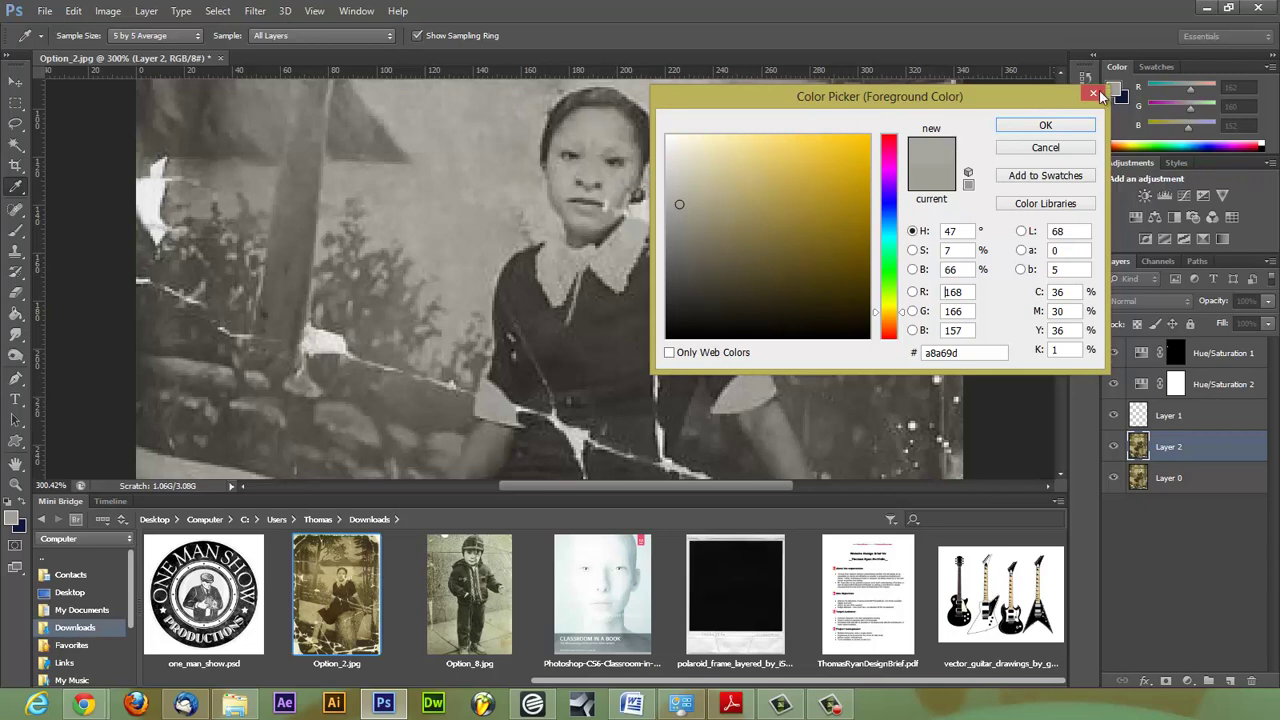
click(1045, 125)
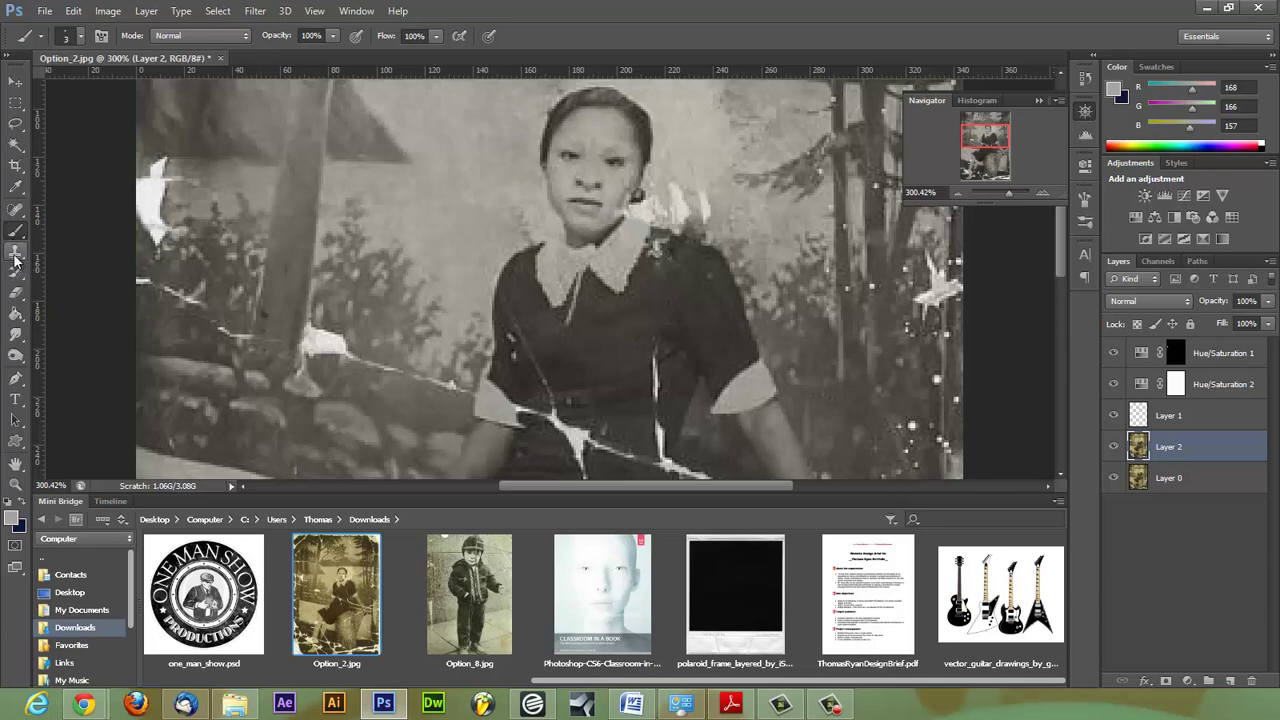
click(16, 337)
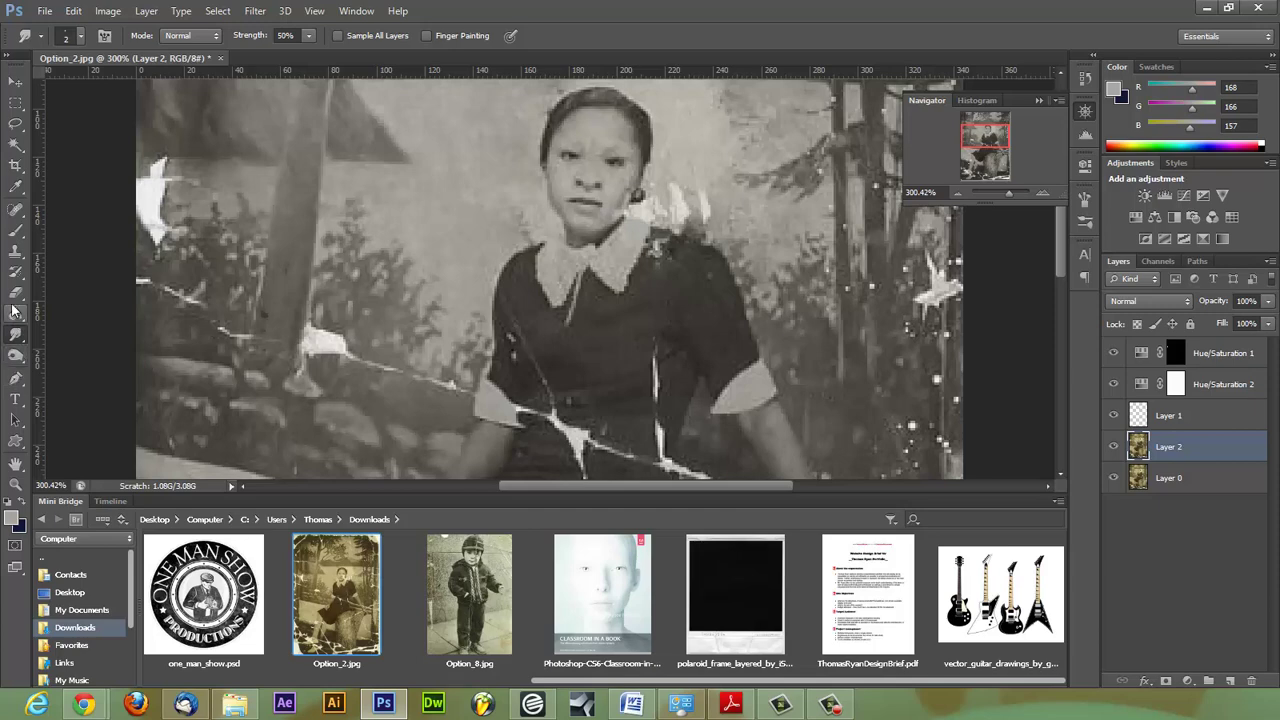
- Sample RGB 86, 83, 76 from the shaded edge of the large tree trunk, paint its lower part with the Brush and smudge the strokes
click(13, 518)
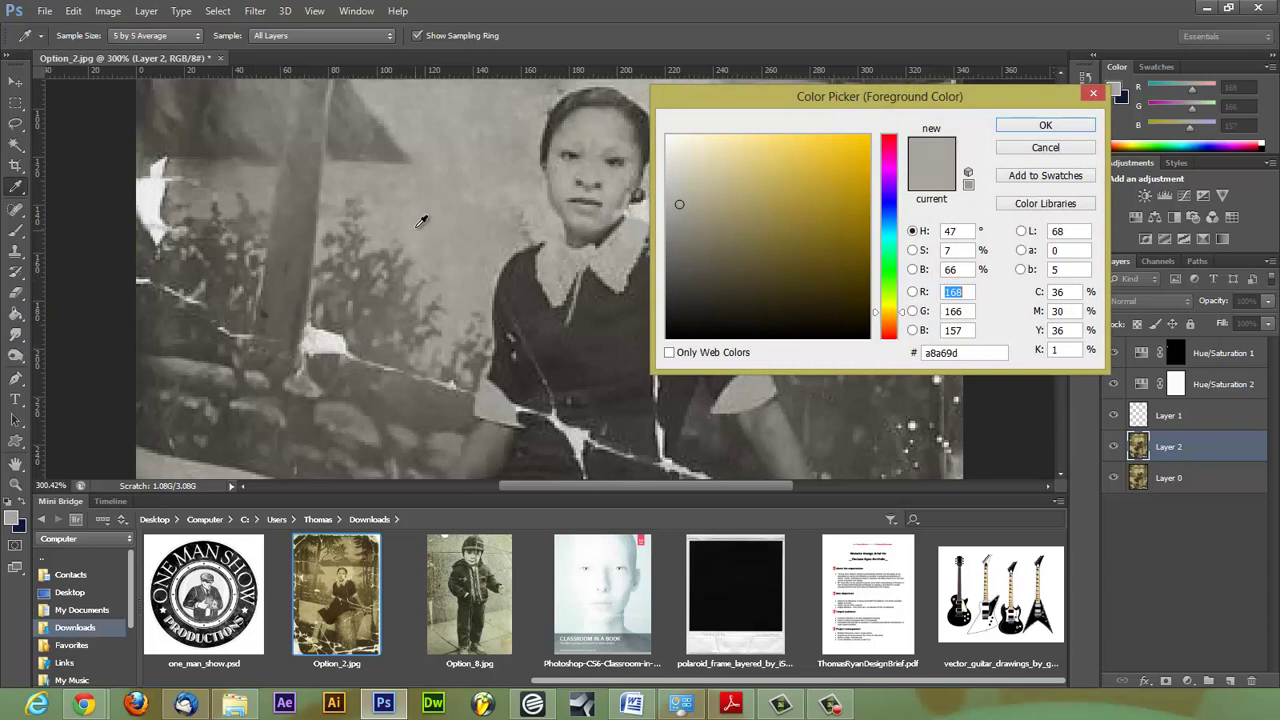
click(266, 320)
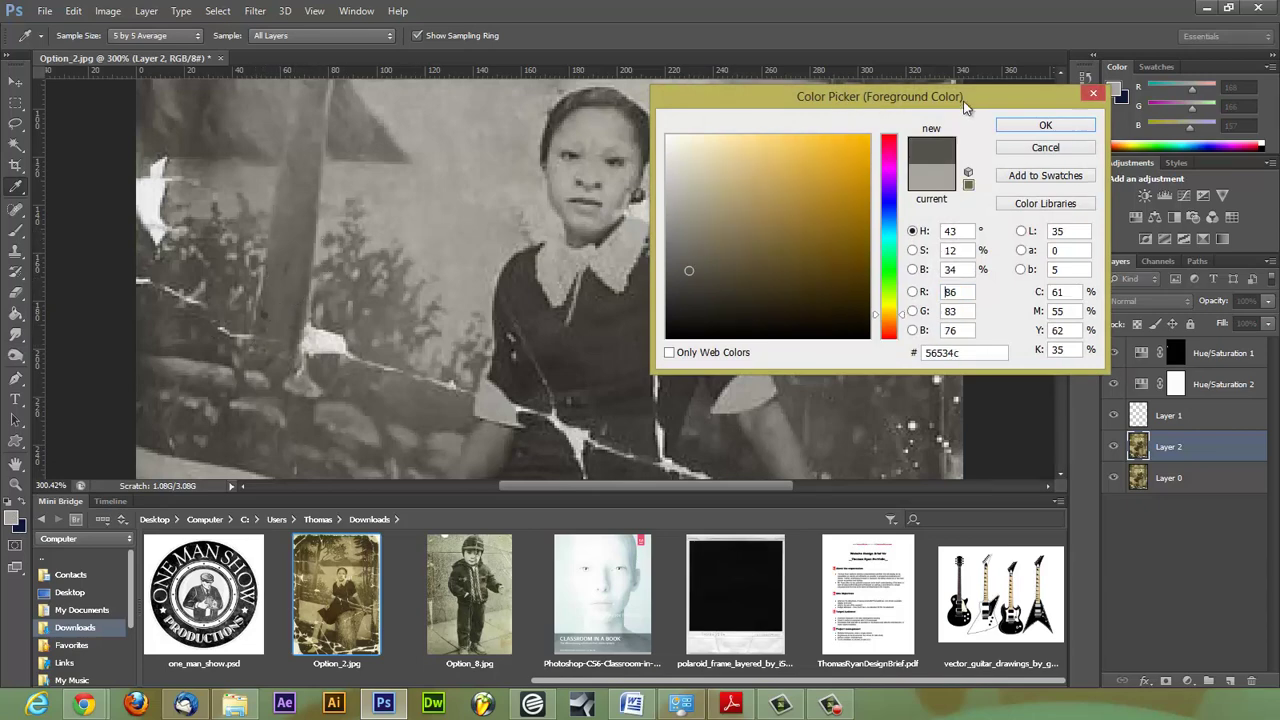
click(1040, 127)
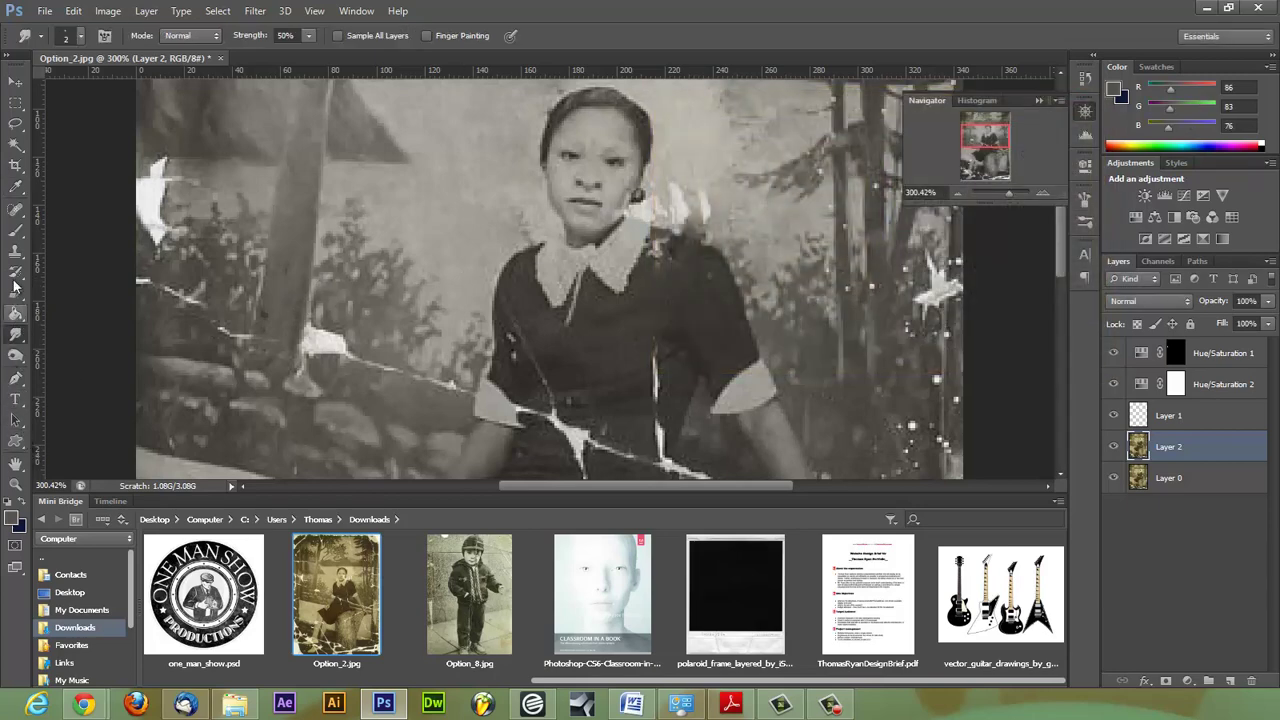
click(16, 232)
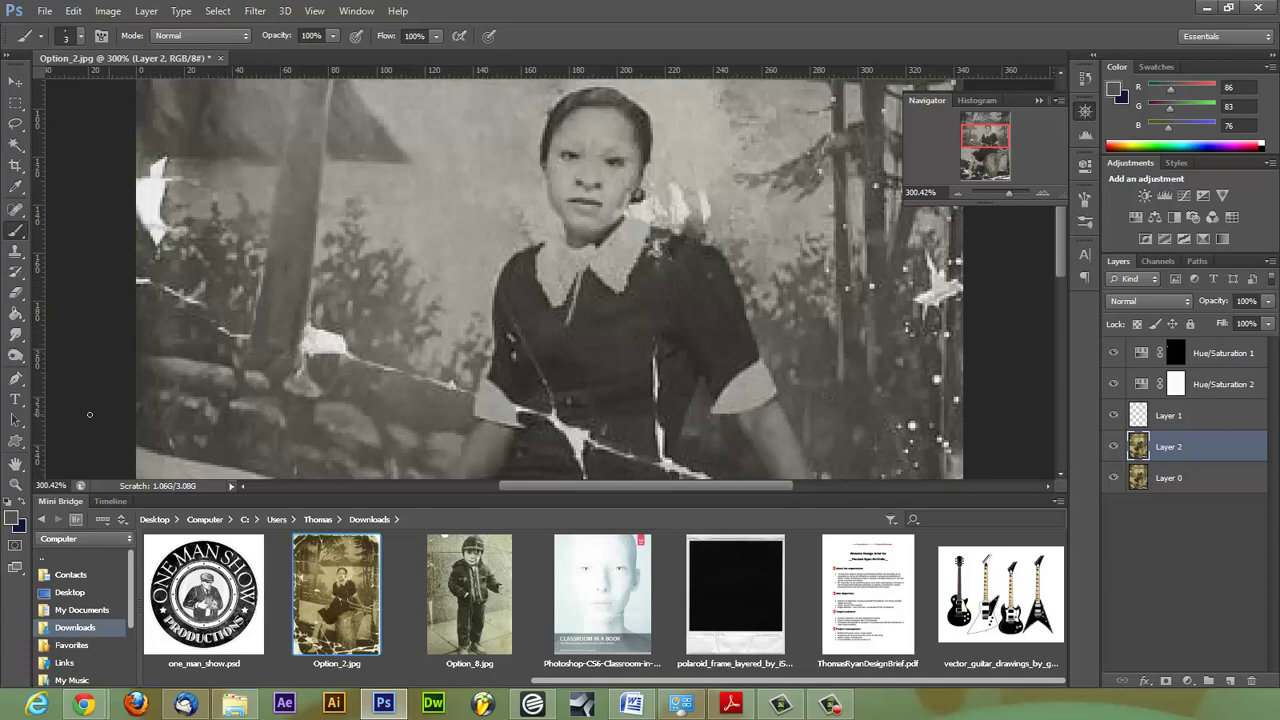
click(16, 334)
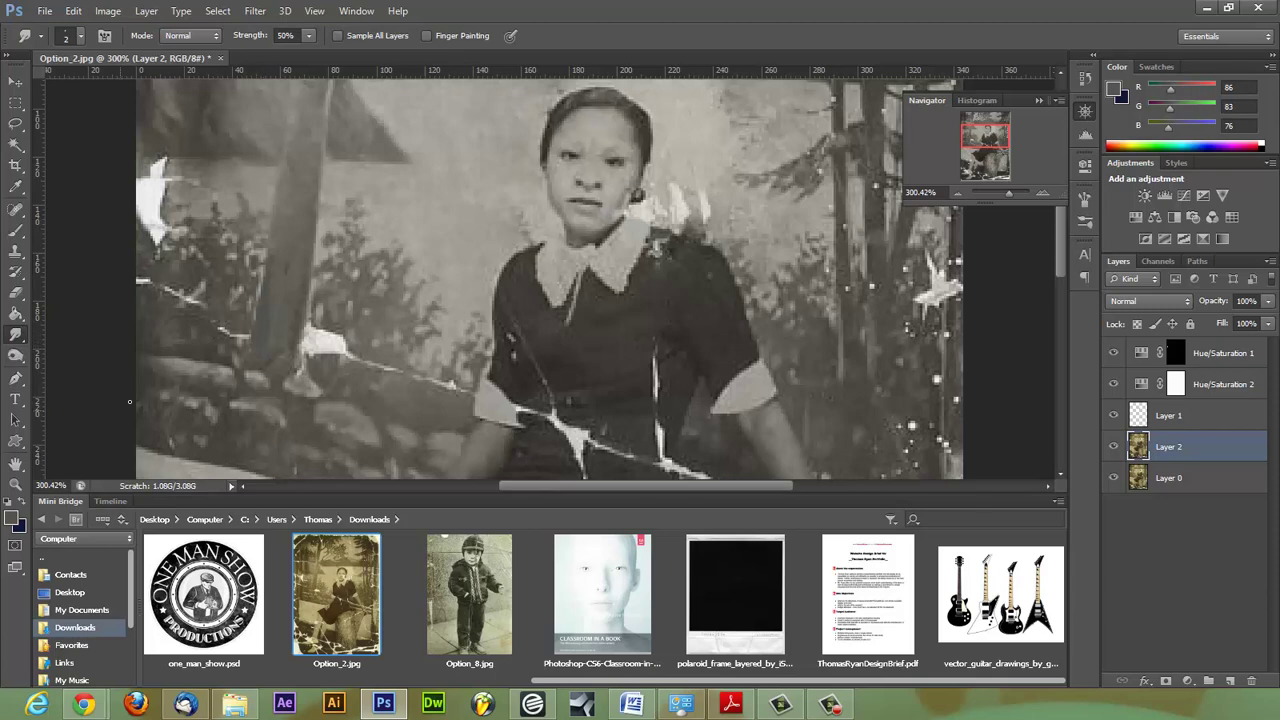
- Sample a lighter grey of RGB 96, 94, 86 from the middle of the tree trunk, brush it over the trunk and smudge it in
click(12, 518)
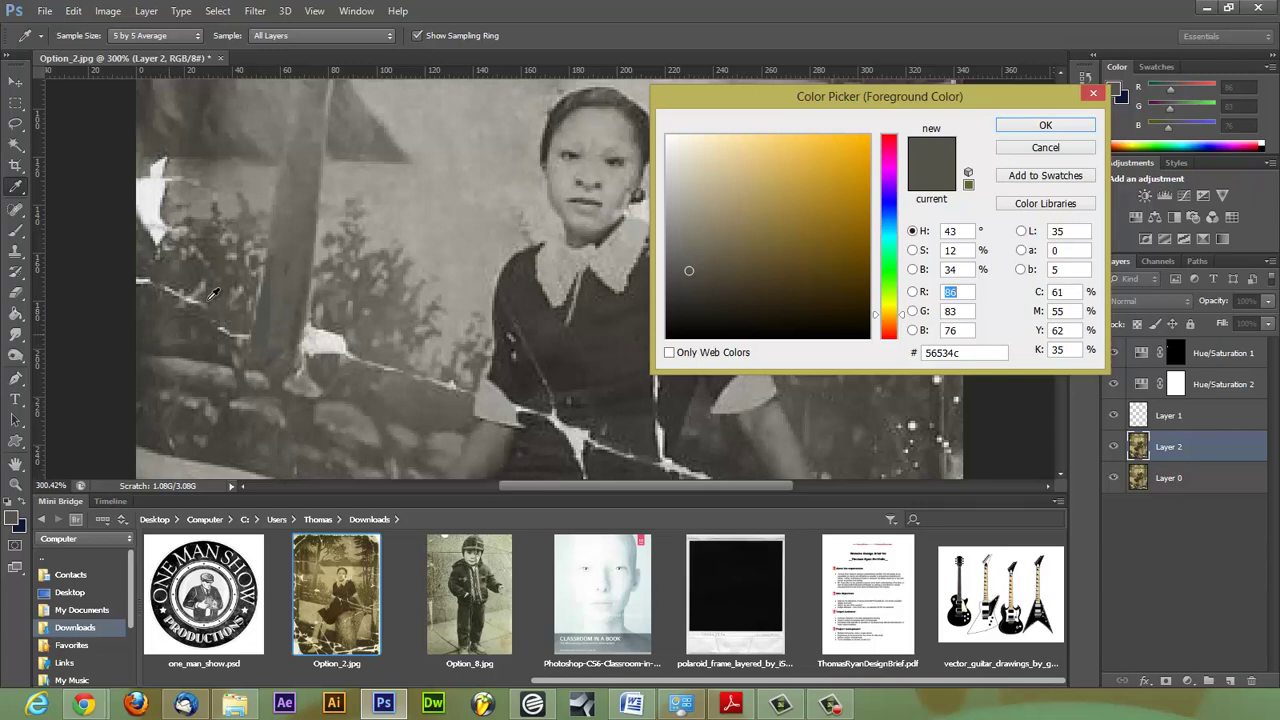
click(280, 307)
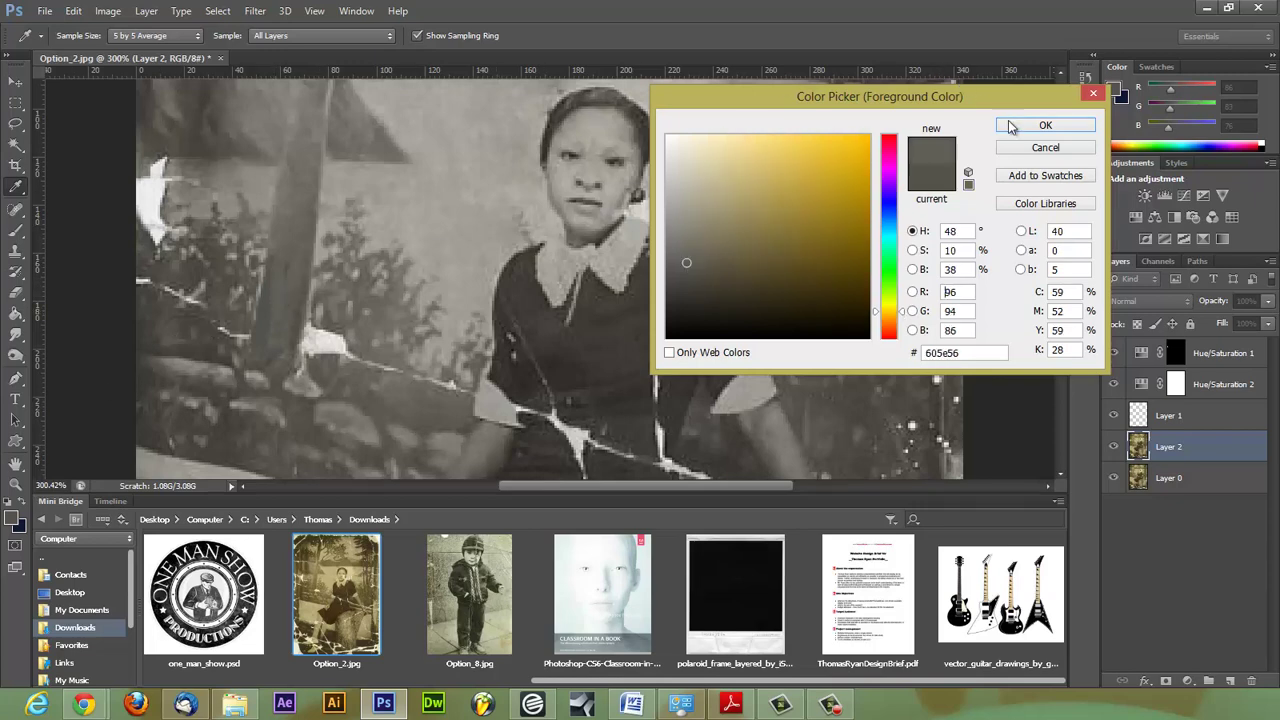
click(1045, 125)
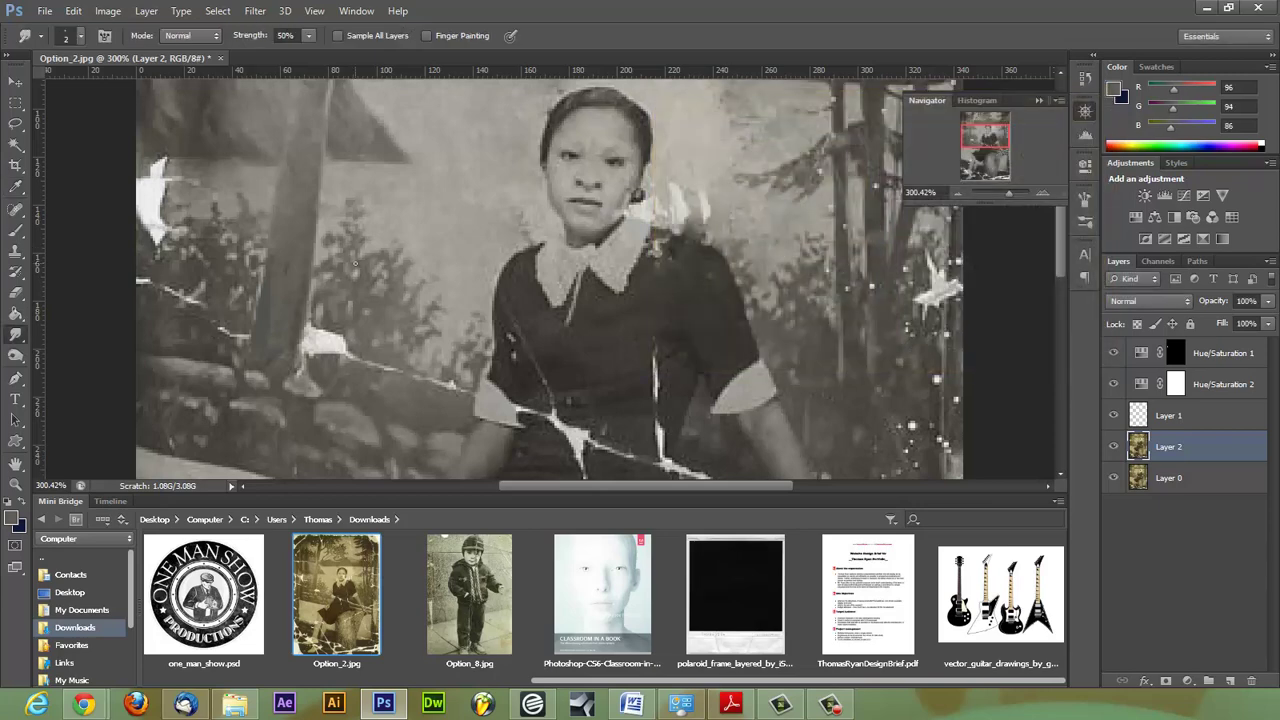
click(16, 230)
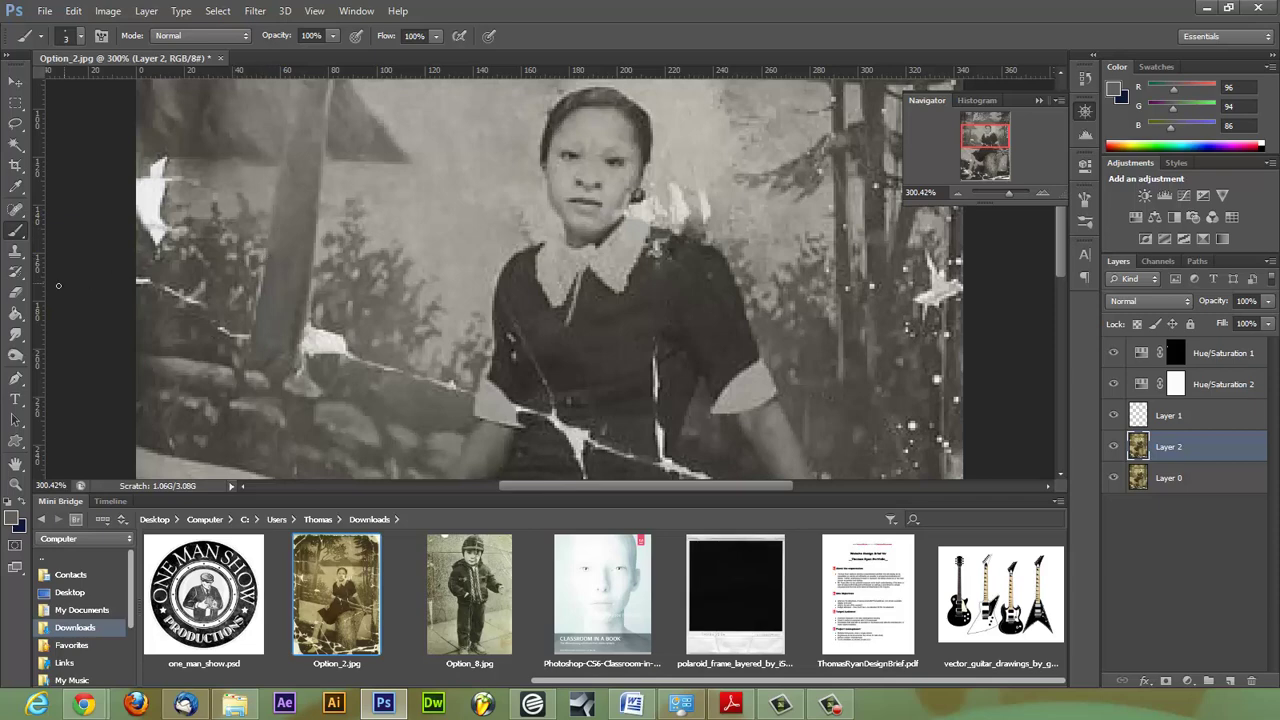
click(16, 335)
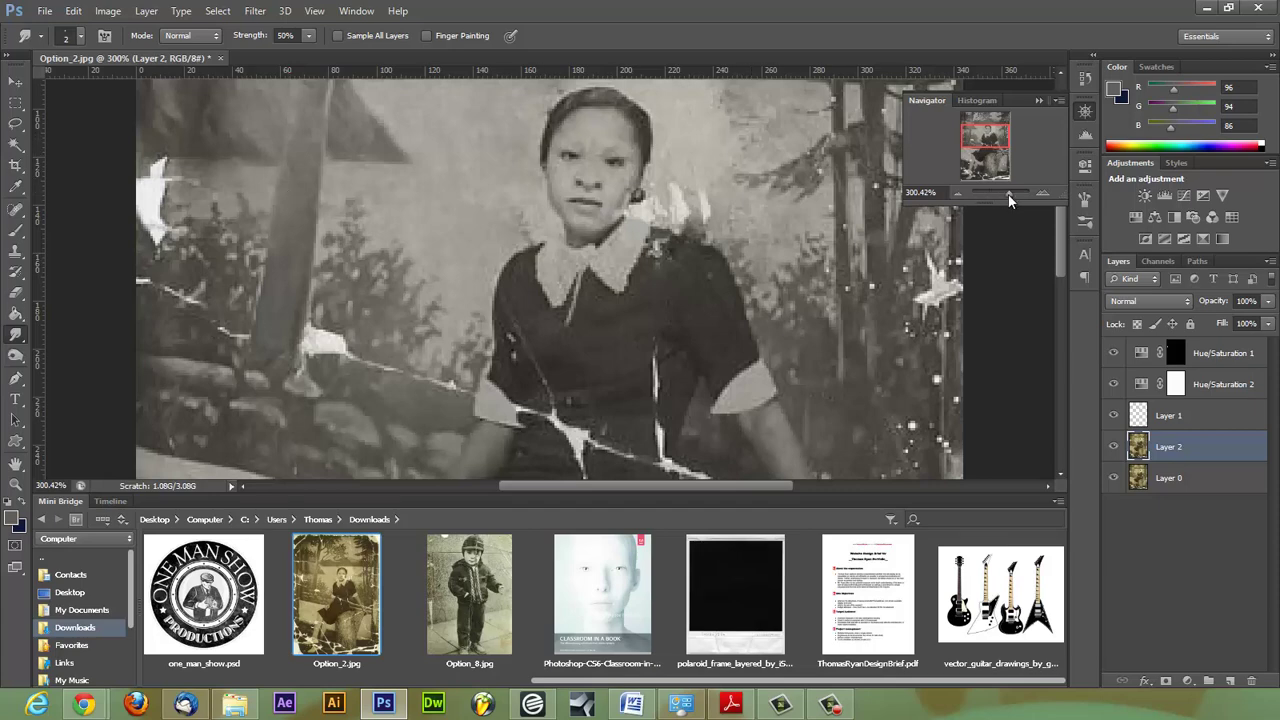
- Sample dark grey of RGB 56, 54, 50 from the background beside the woman's legs and brush over the small white spot there
drag(1010, 196, 1005, 195)
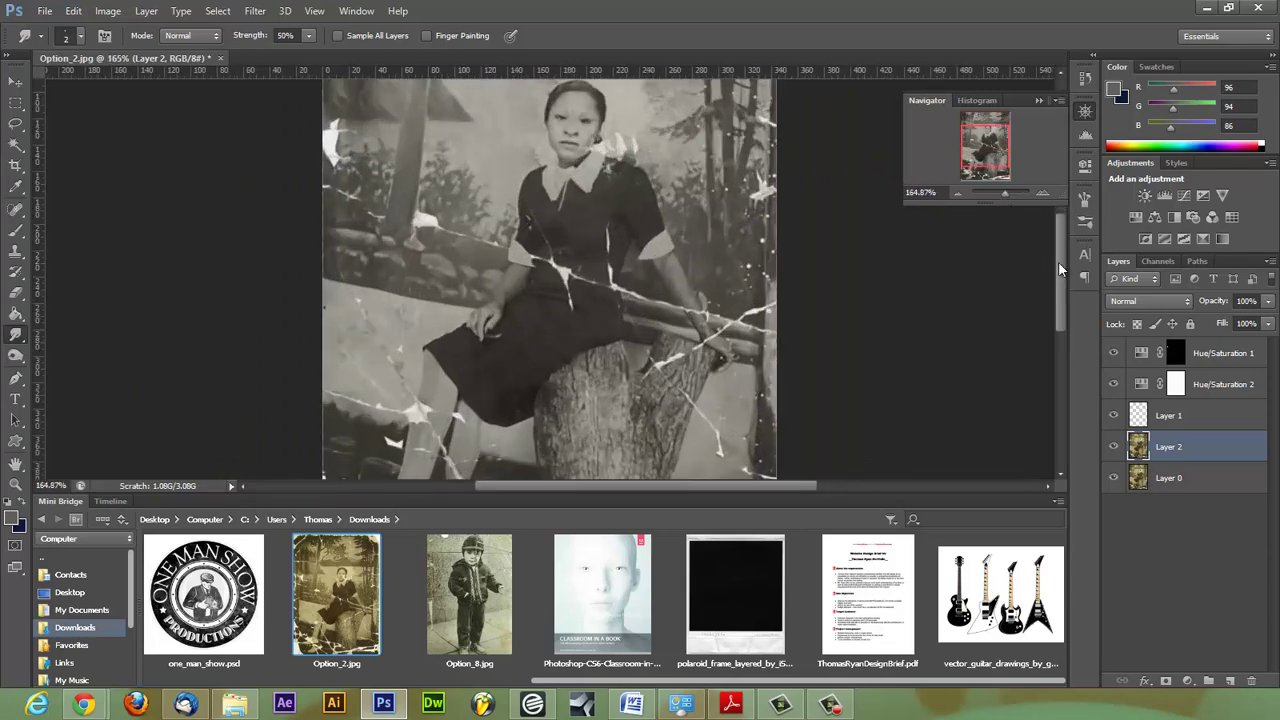
drag(1058, 261, 1063, 221)
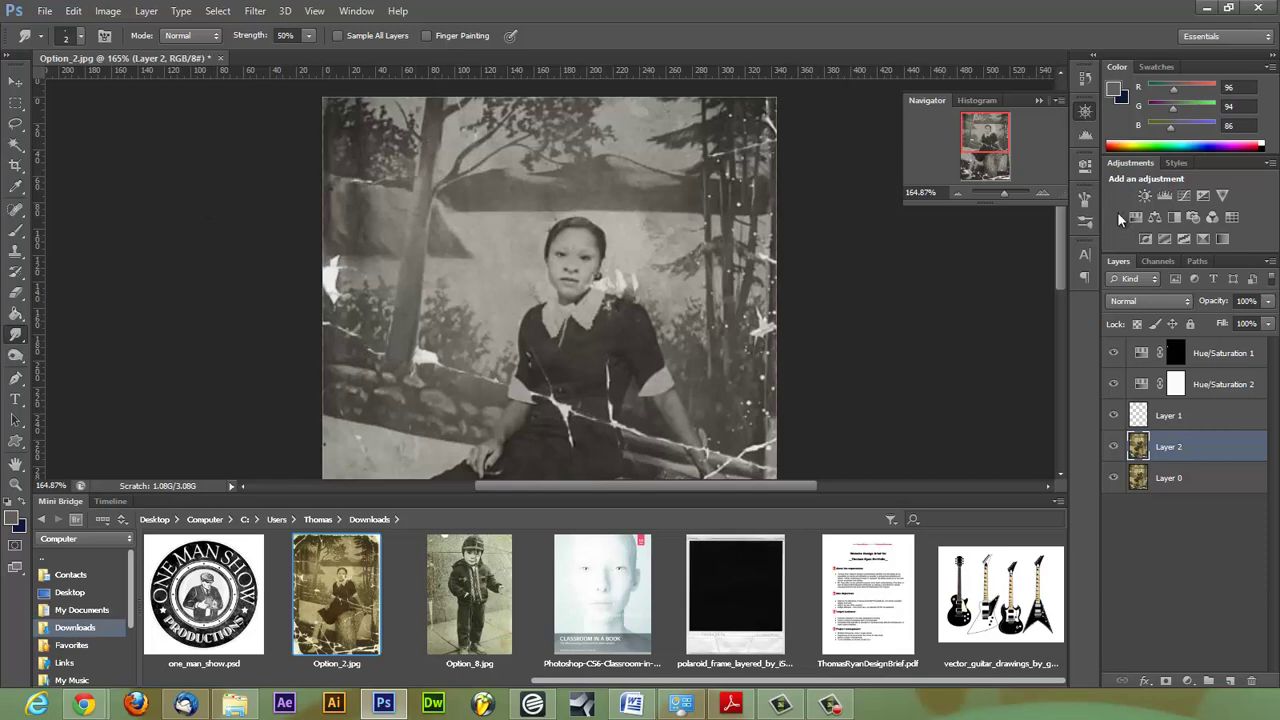
drag(1055, 259, 1058, 348)
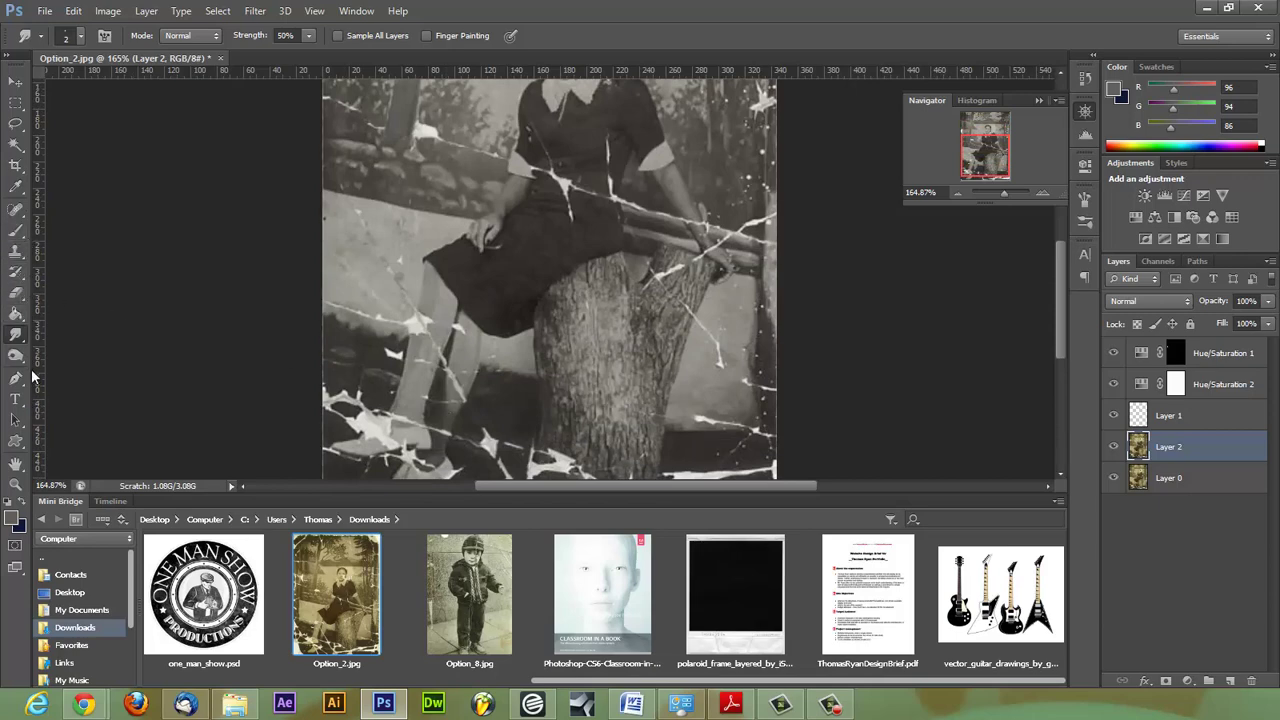
click(13, 518)
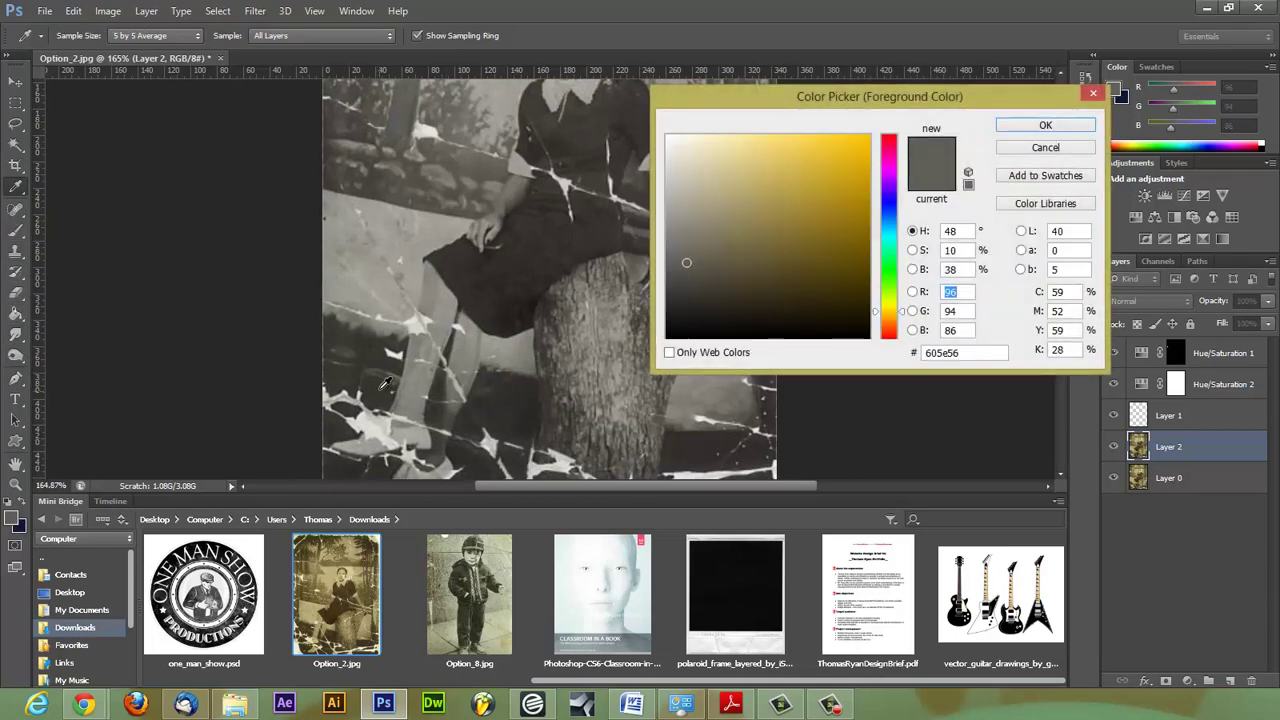
click(396, 356)
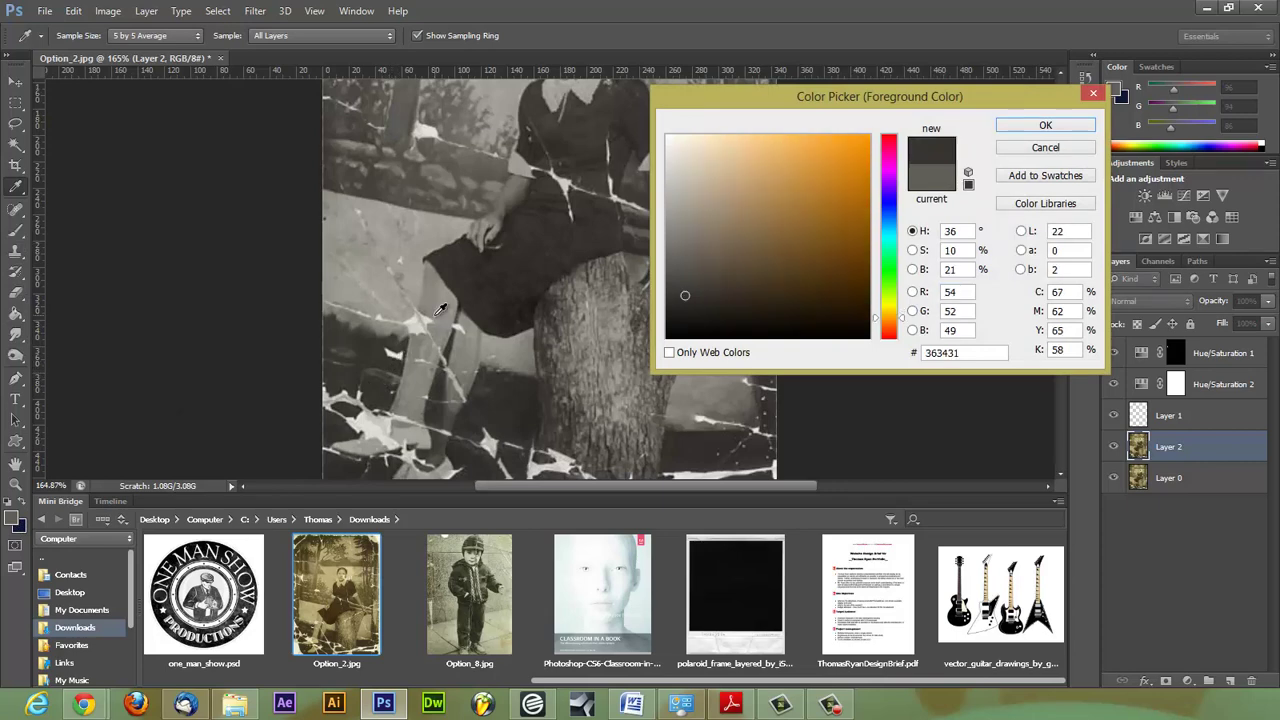
click(389, 347)
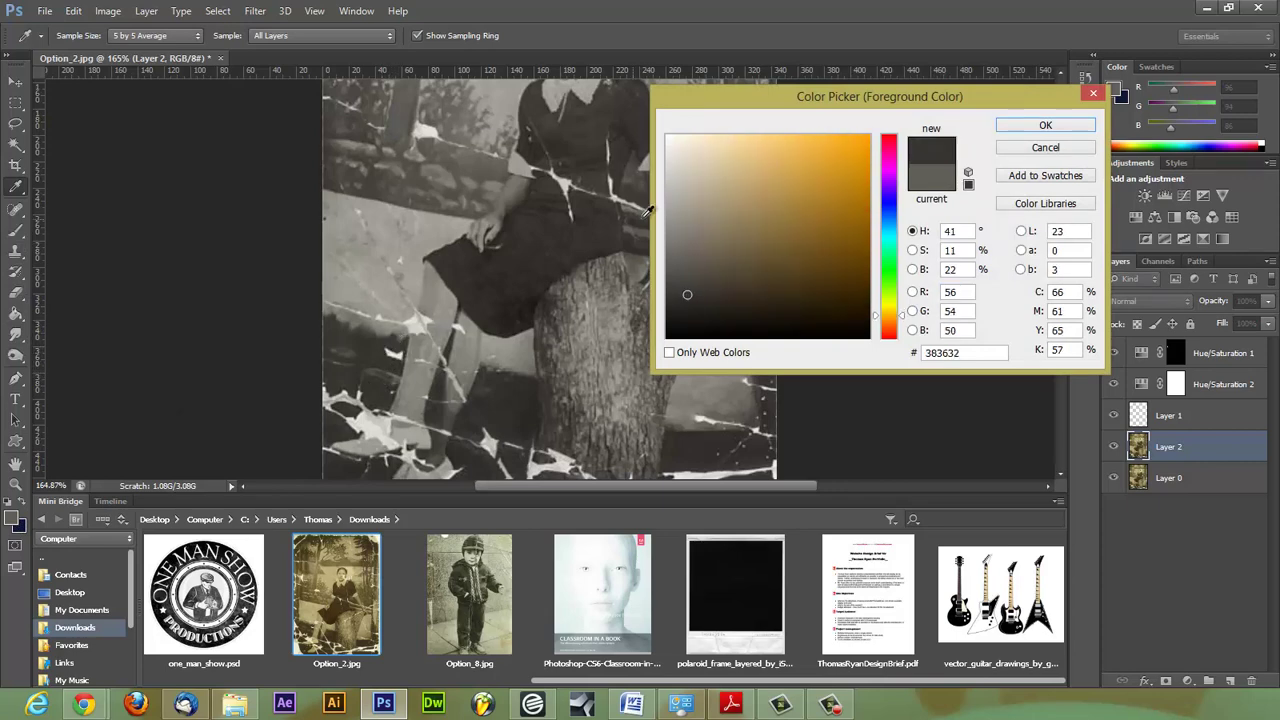
click(1011, 125)
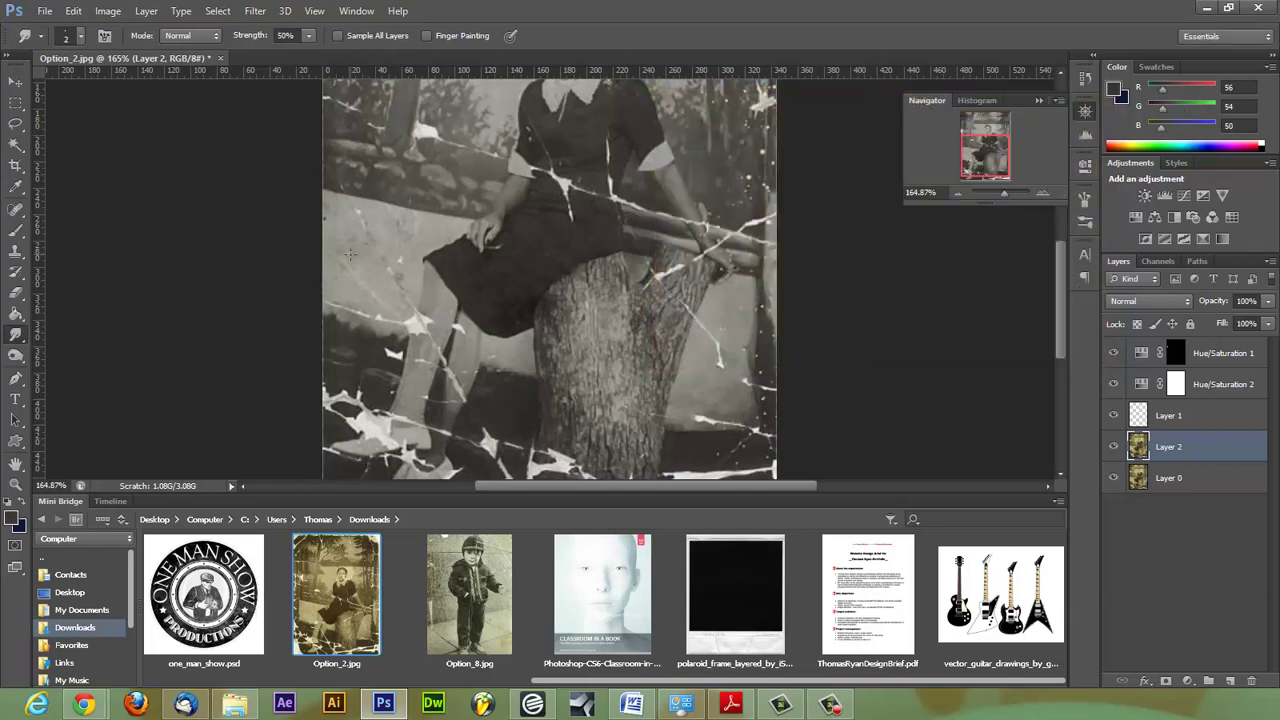
click(16, 230)
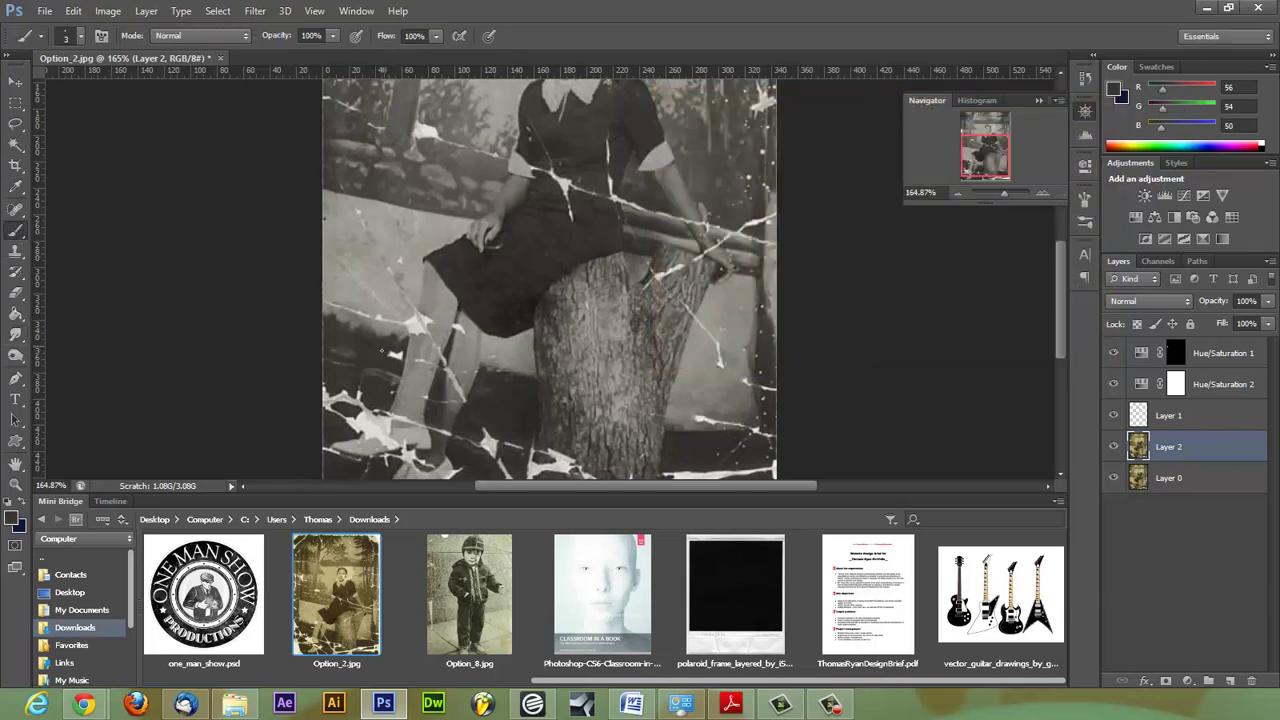
drag(382, 351, 397, 356)
- Sample RGB 50, 49, 46 from the dark background between the woman's legs and the tree stump and brush over the white cracks there
drag(1062, 301, 1062, 245)
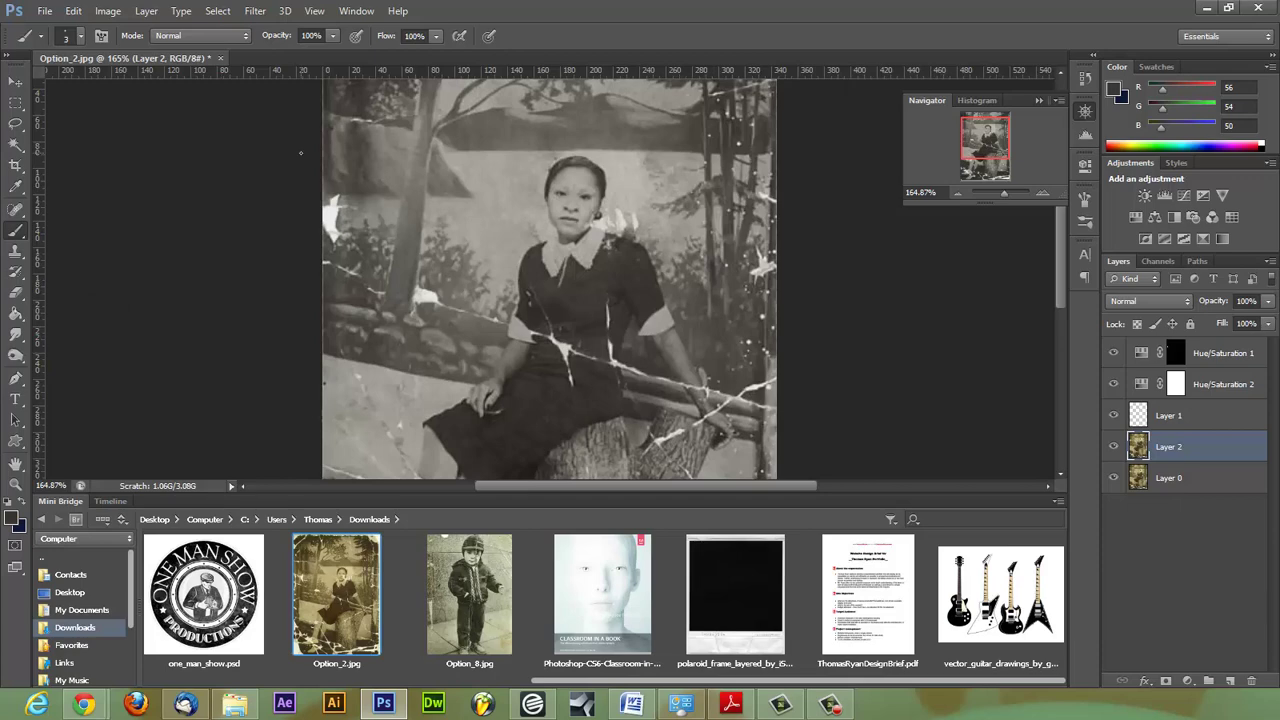
scroll(1062, 244, down, 5)
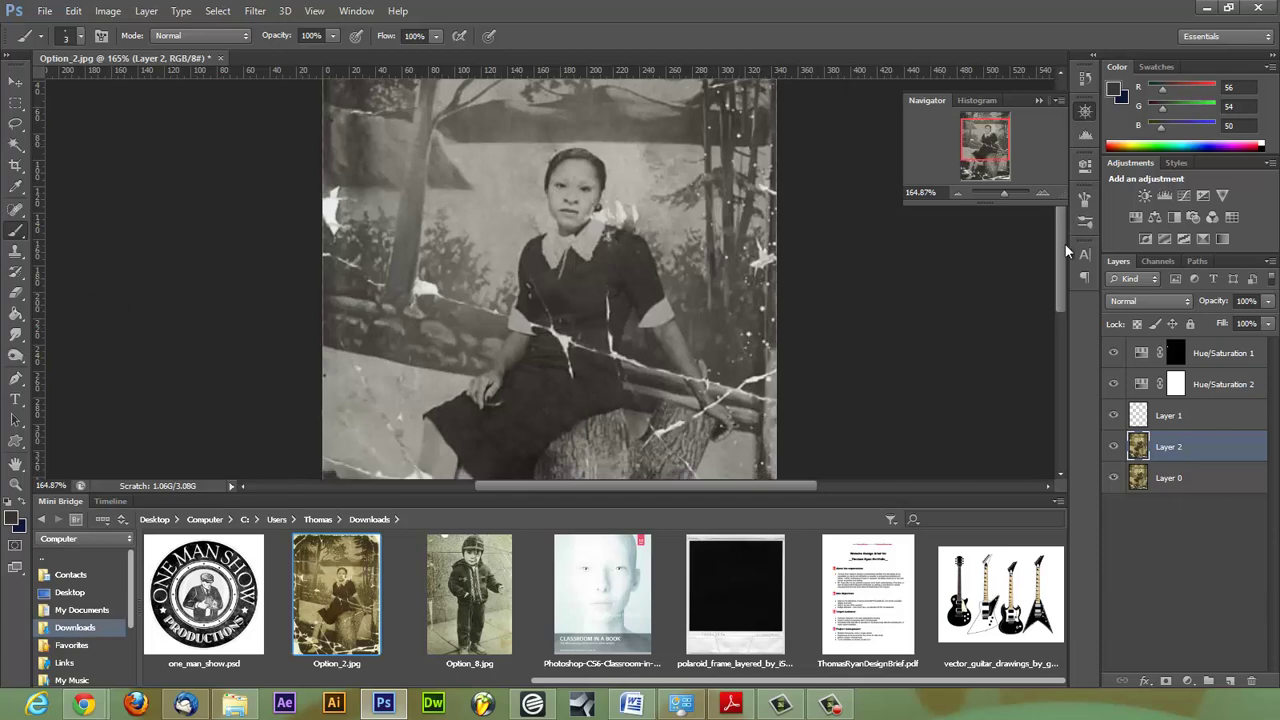
scroll(1068, 262, down, 3)
scroll(1068, 241, up, 6)
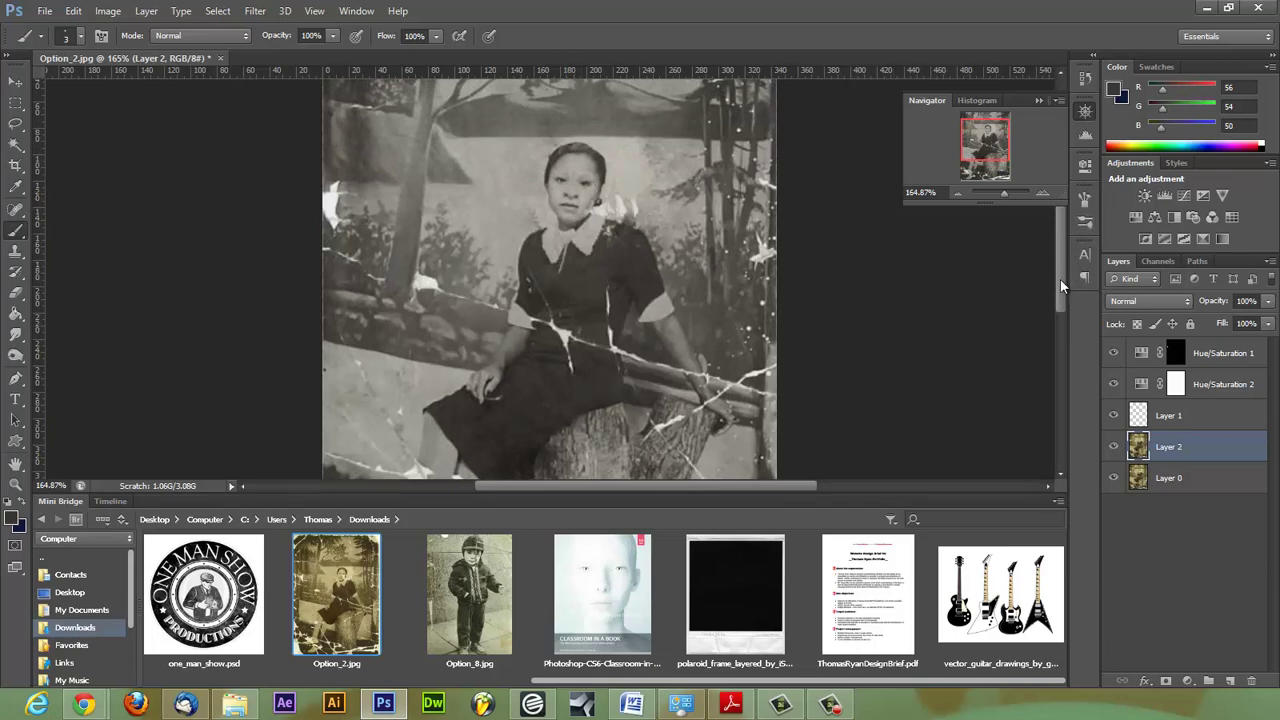
drag(1060, 279, 1077, 333)
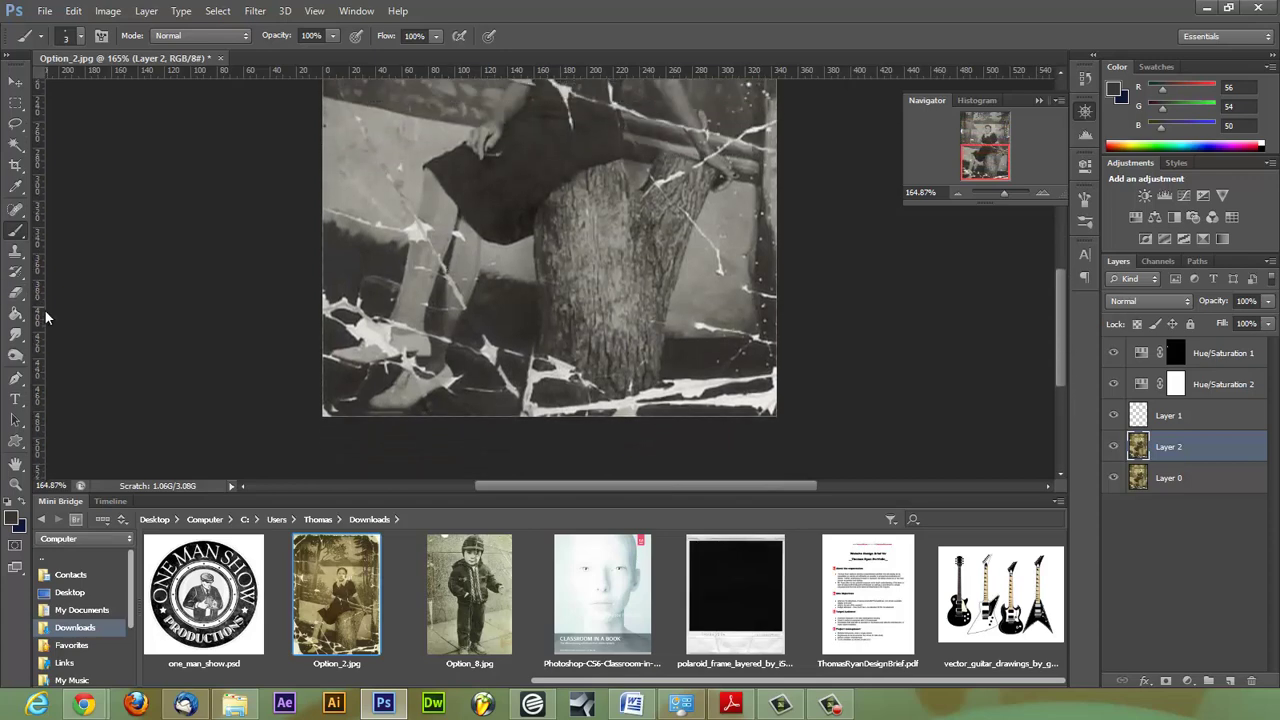
click(16, 518)
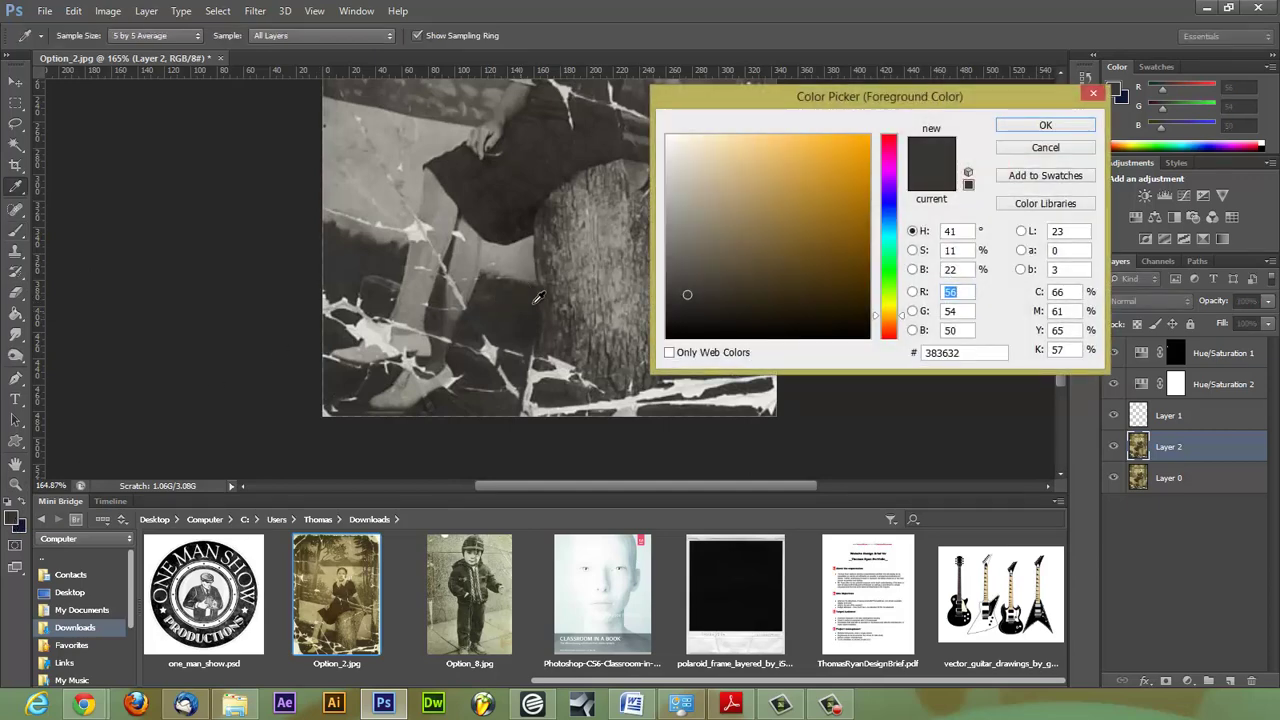
click(510, 318)
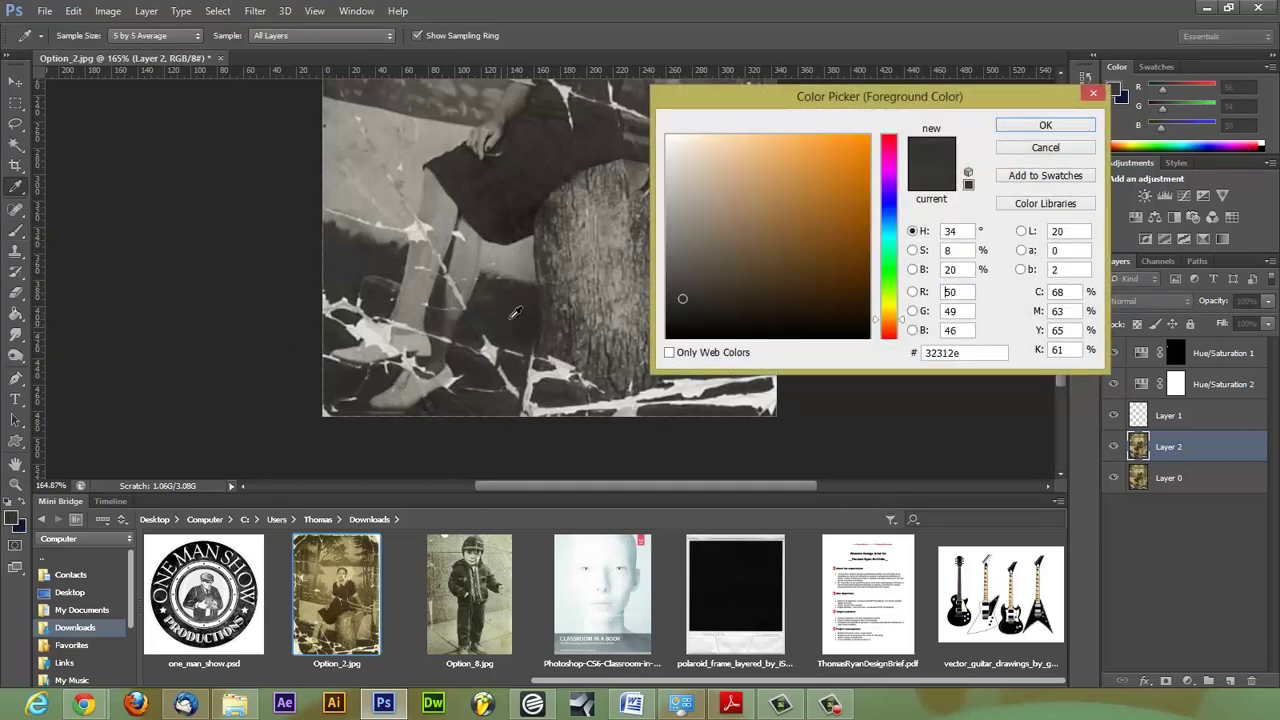
click(1008, 128)
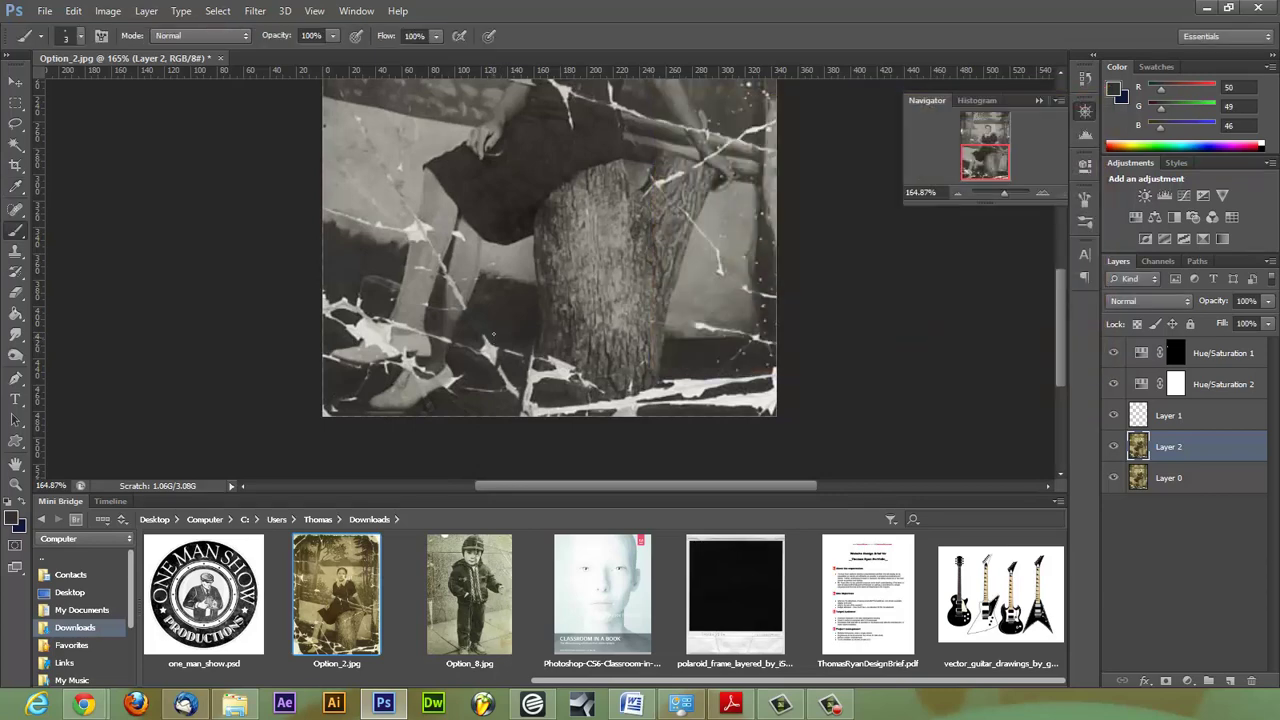
drag(493, 335, 490, 350)
- Sample RGB 122, 120, 112 from the woman's rear lower leg, brush over the white crack crossing it and blend with the Smudge tool
mouse_move(1006, 193)
mouse_down()
mouse_move(1016, 200)
mouse_move(1005, 199)
mouse_up()
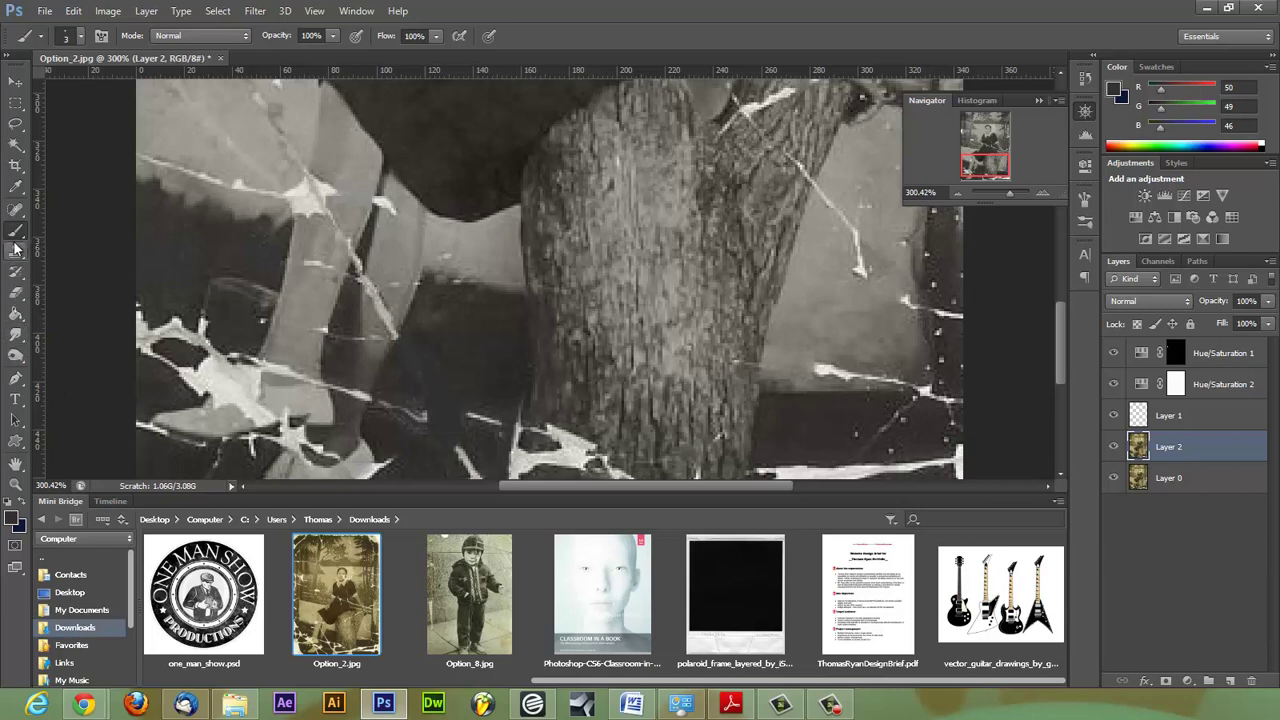
click(13, 518)
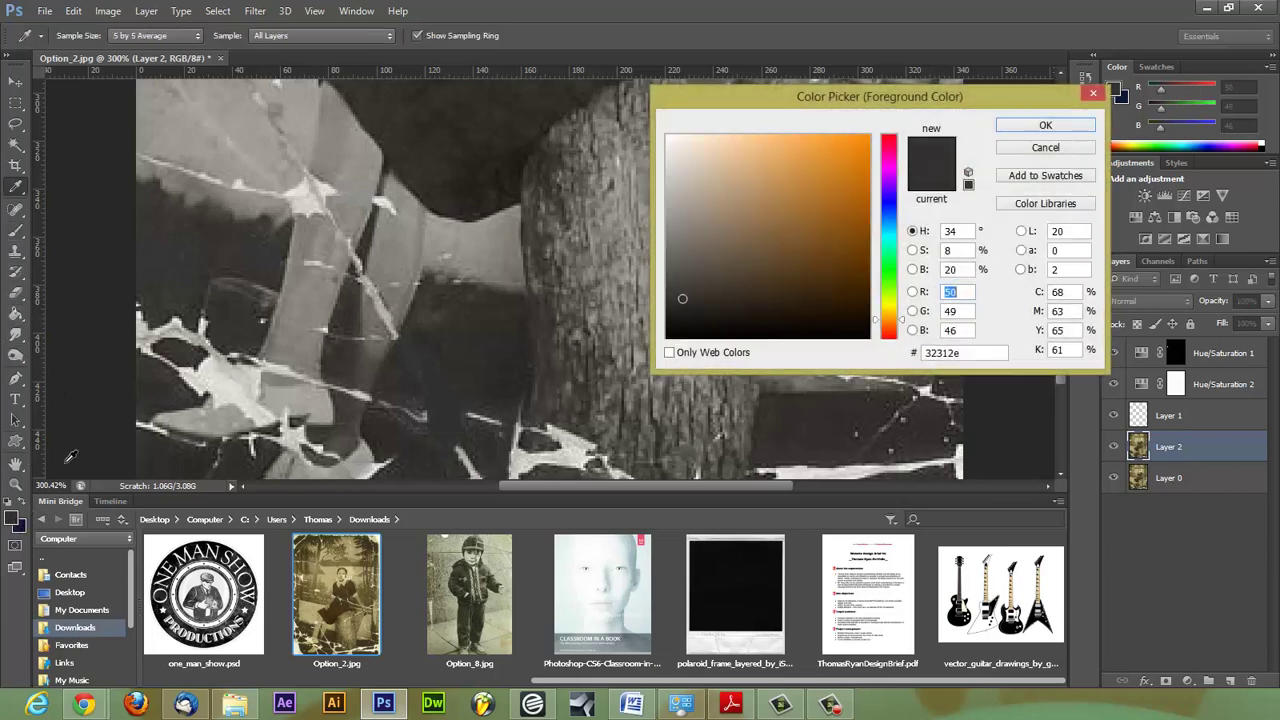
click(400, 287)
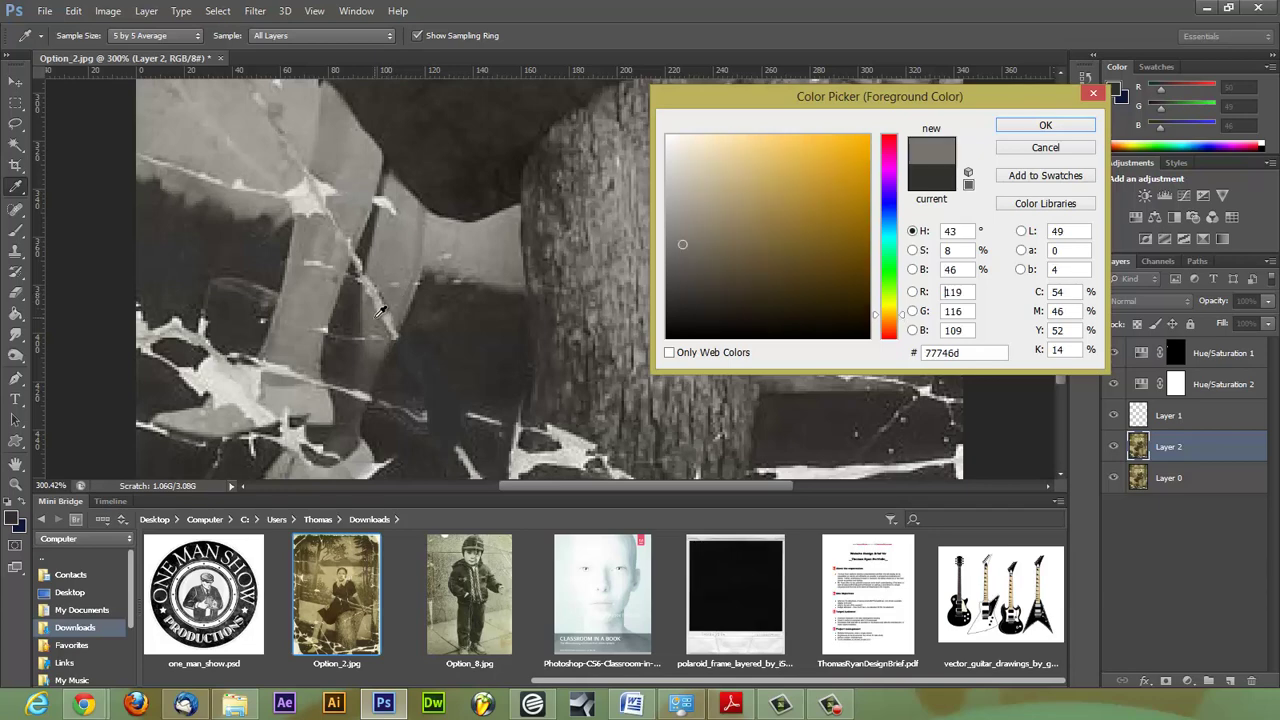
click(380, 313)
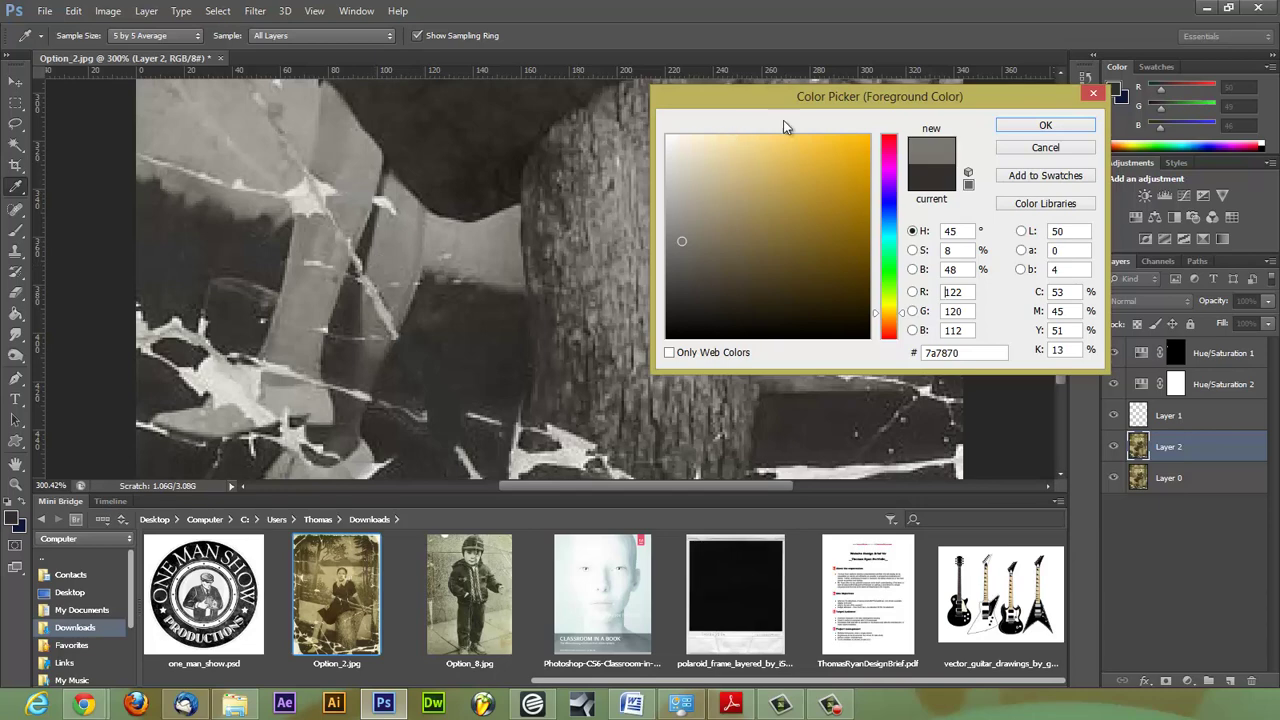
click(1045, 125)
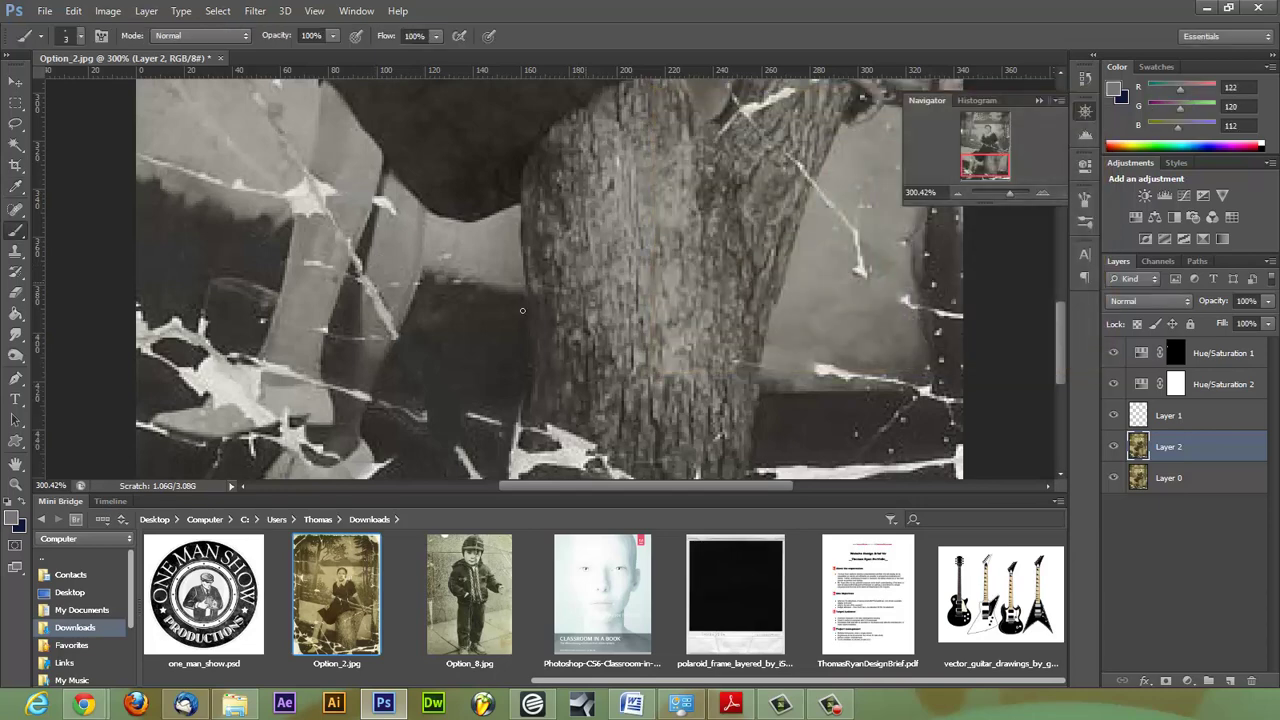
drag(389, 301, 379, 325)
drag(384, 313, 379, 324)
click(15, 334)
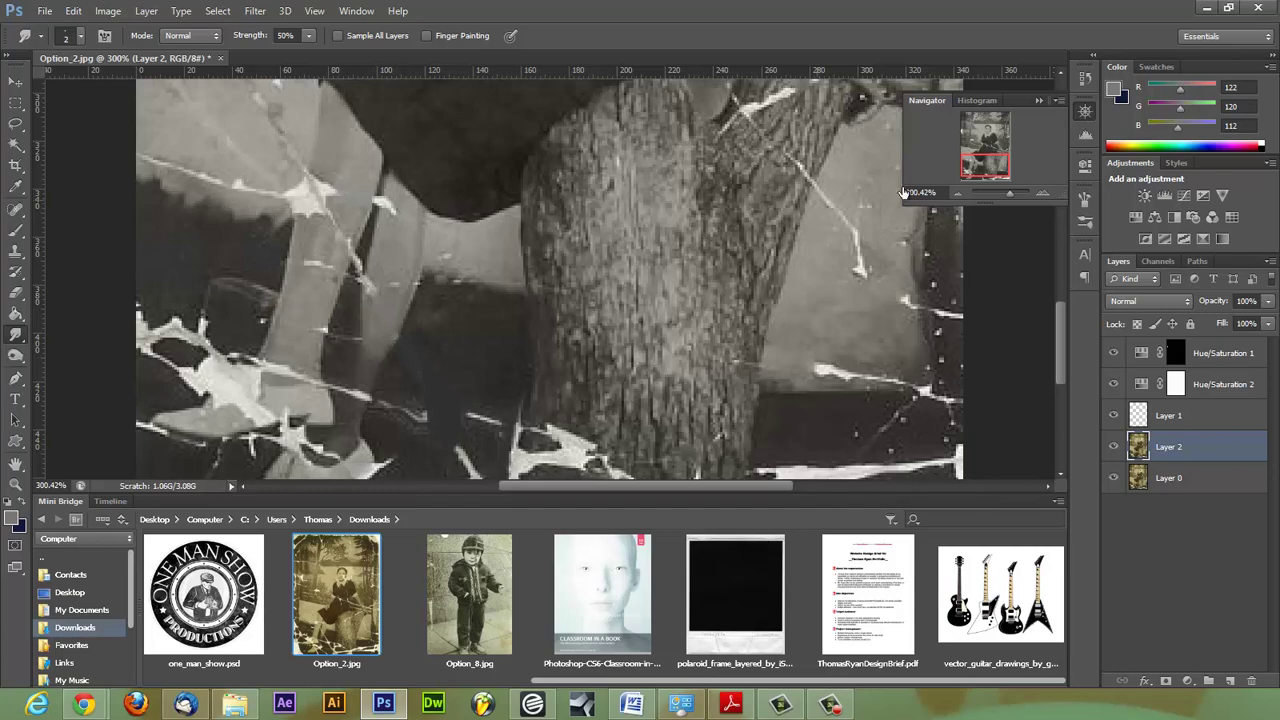
- Sample a lighter grey of RGB 138, 136, 127 from the upper part of the rear leg and brush over the calf's marks and inner edge
drag(1009, 194, 1000, 198)
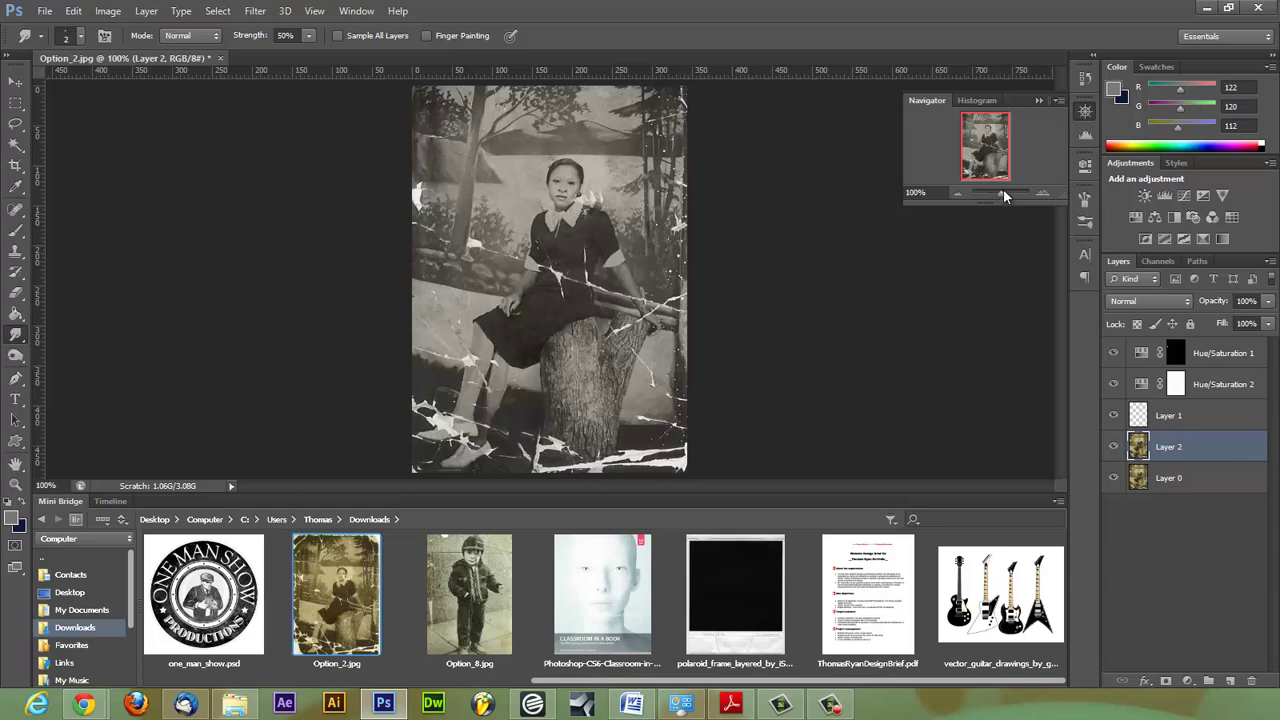
drag(1003, 191, 1005, 194)
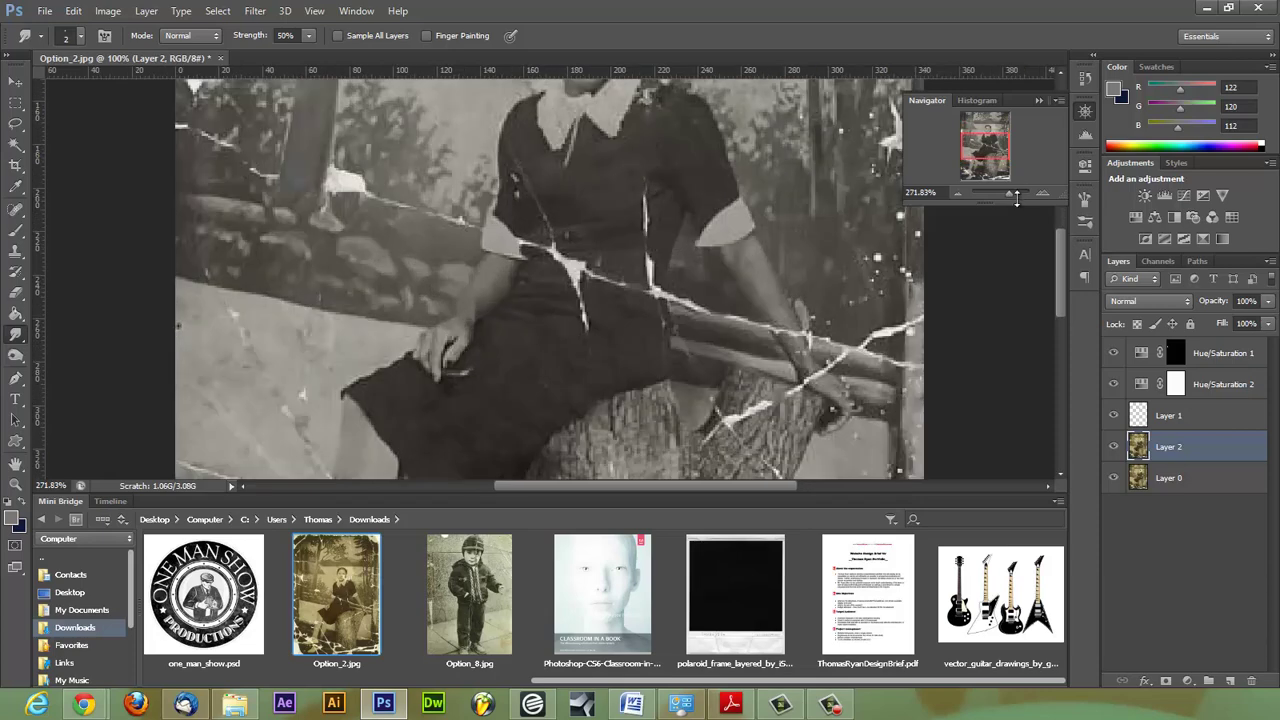
drag(1062, 264, 1055, 331)
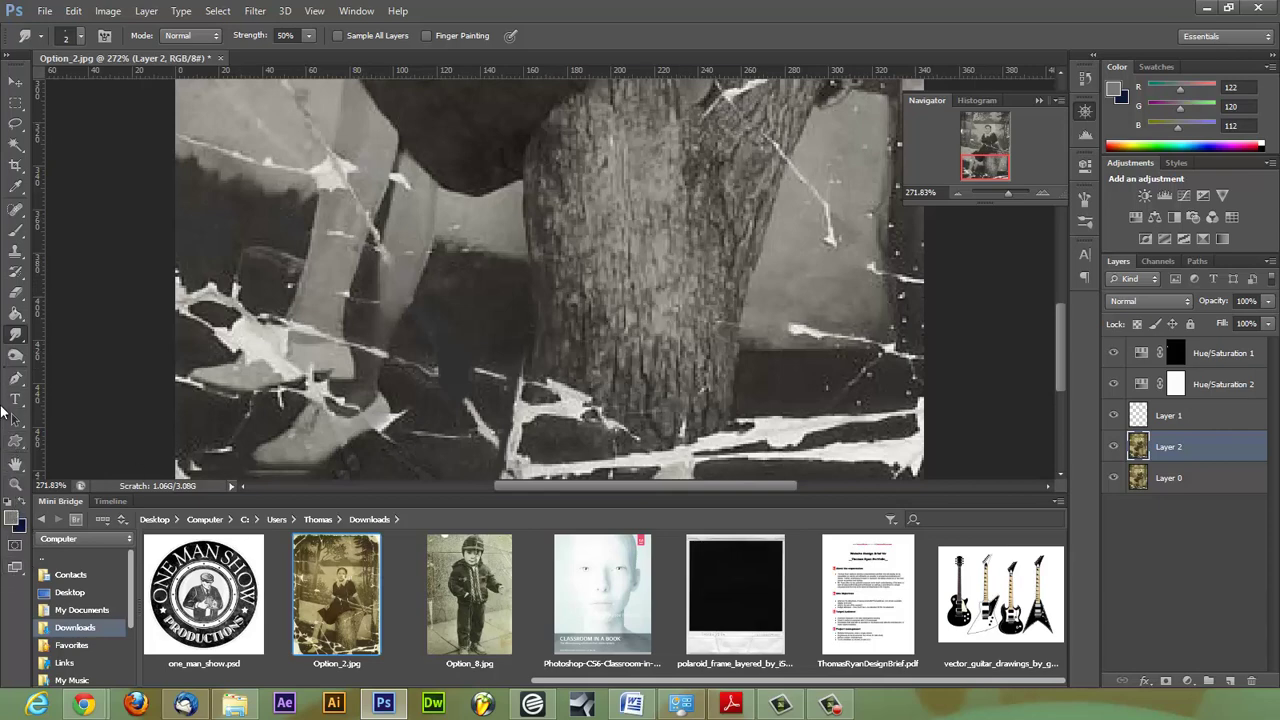
click(12, 518)
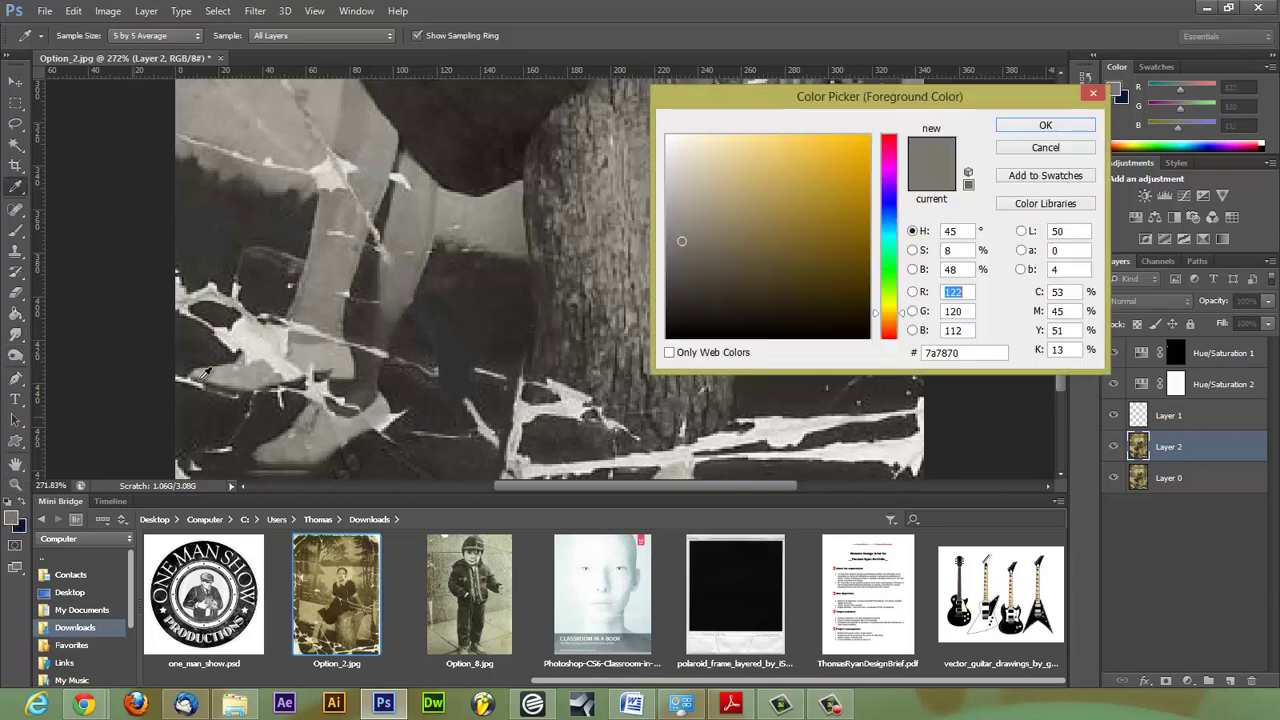
click(401, 198)
click(1005, 127)
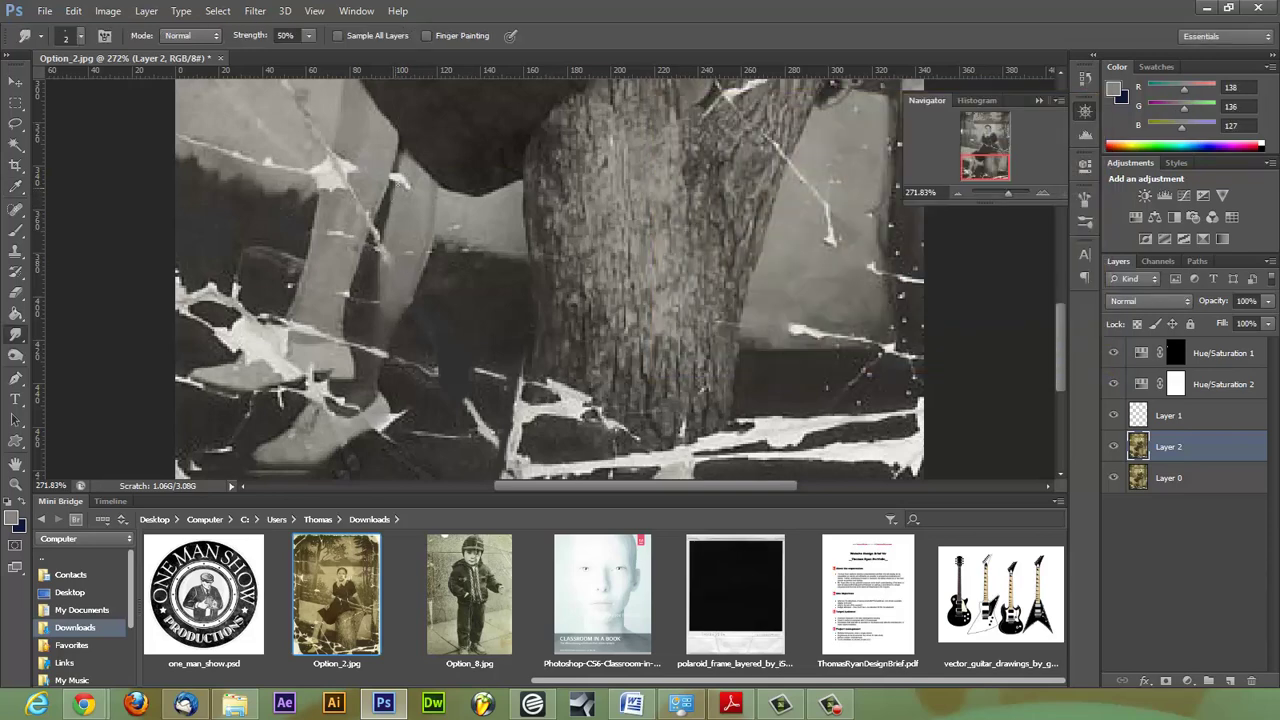
click(15, 230)
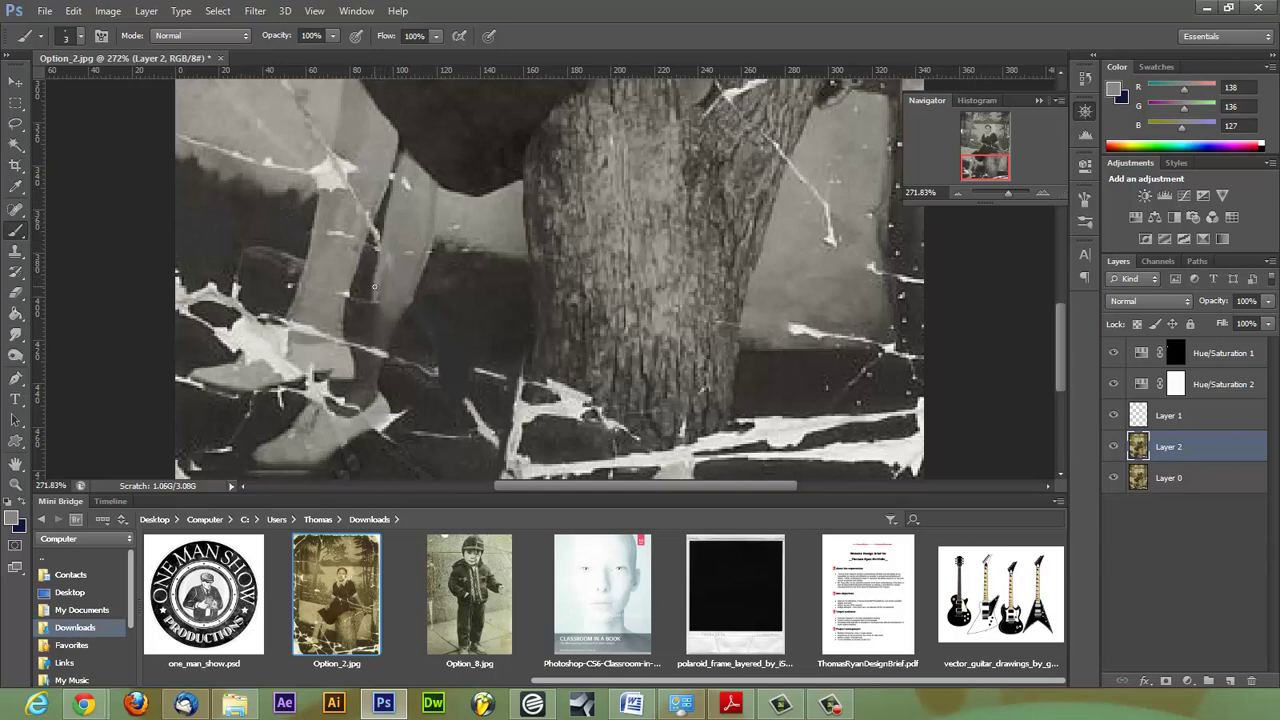
drag(373, 309, 383, 268)
drag(1009, 195, 1008, 197)
drag(1062, 250, 1059, 323)
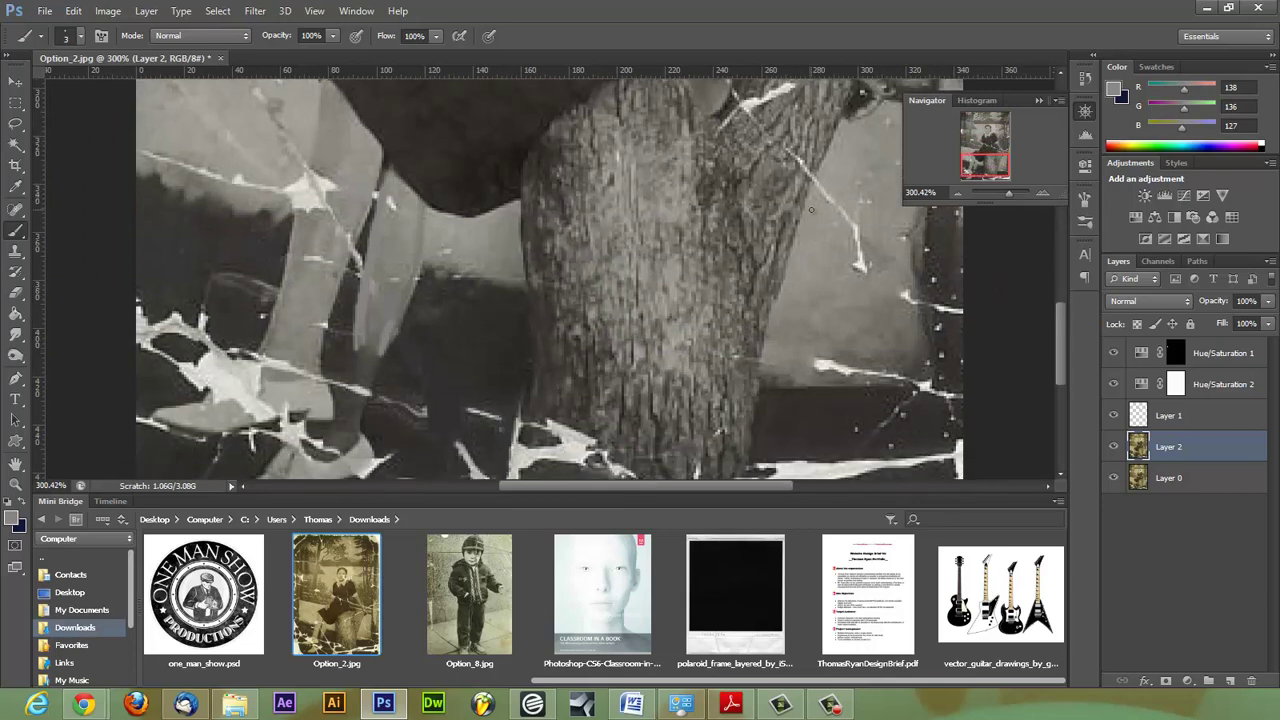
- Replace the current brushes with the Round Brushes with Size set and choose the soft 13 px brush
click(80, 38)
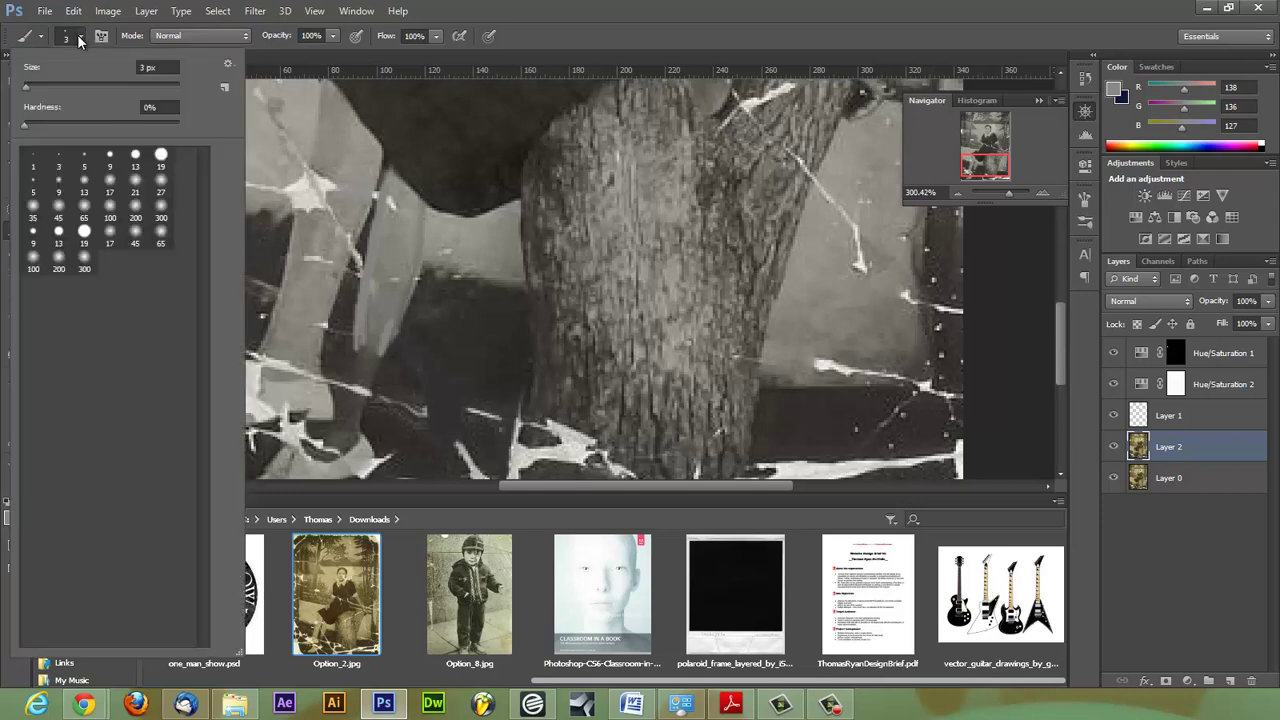
click(227, 66)
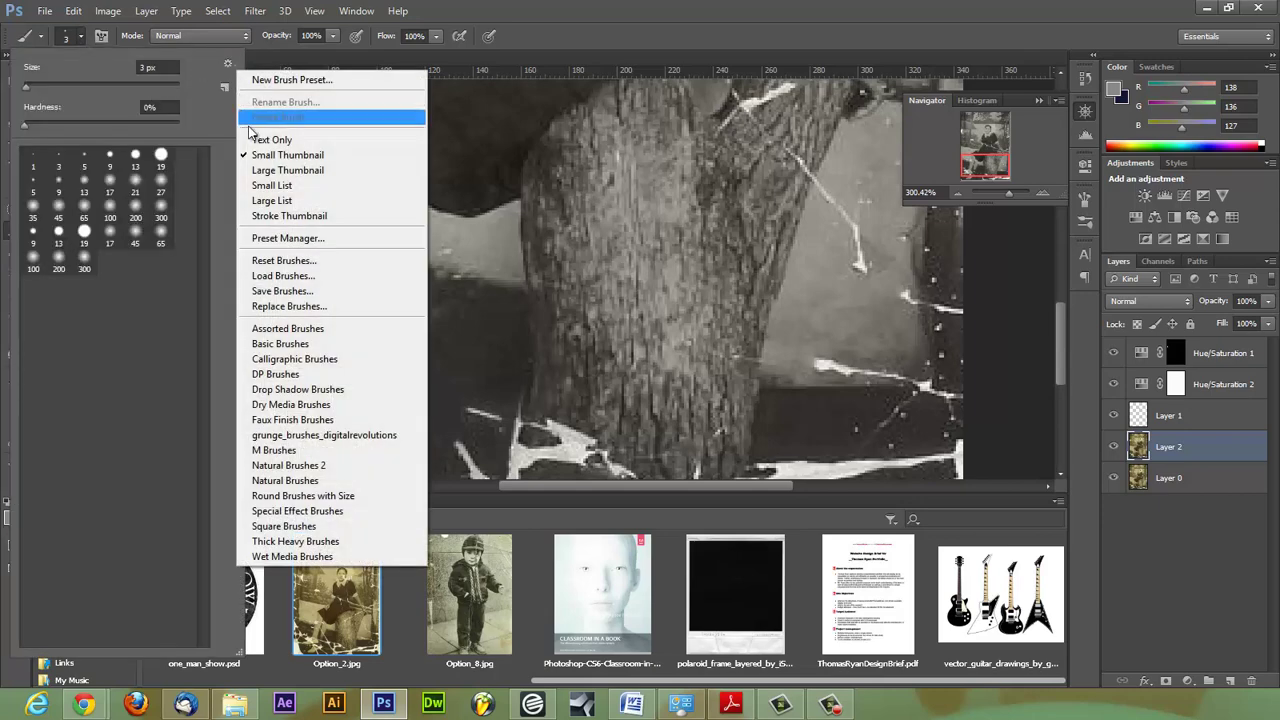
click(338, 496)
click(560, 270)
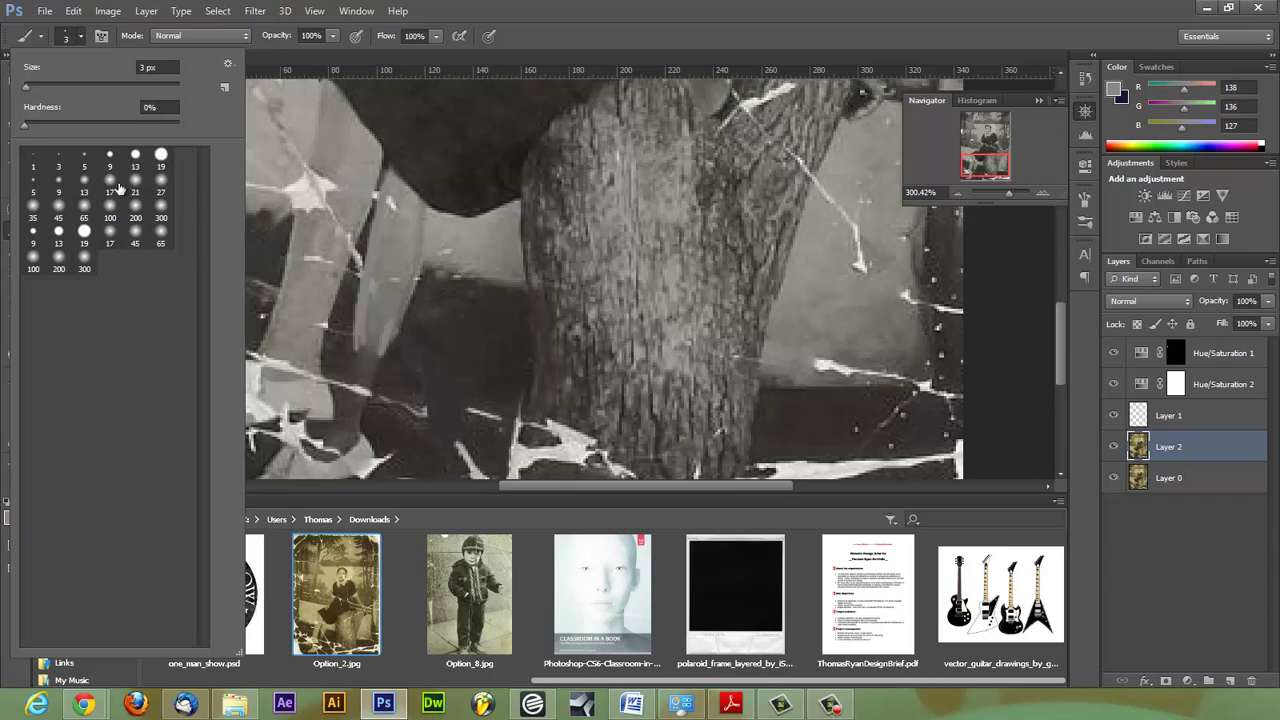
click(85, 184)
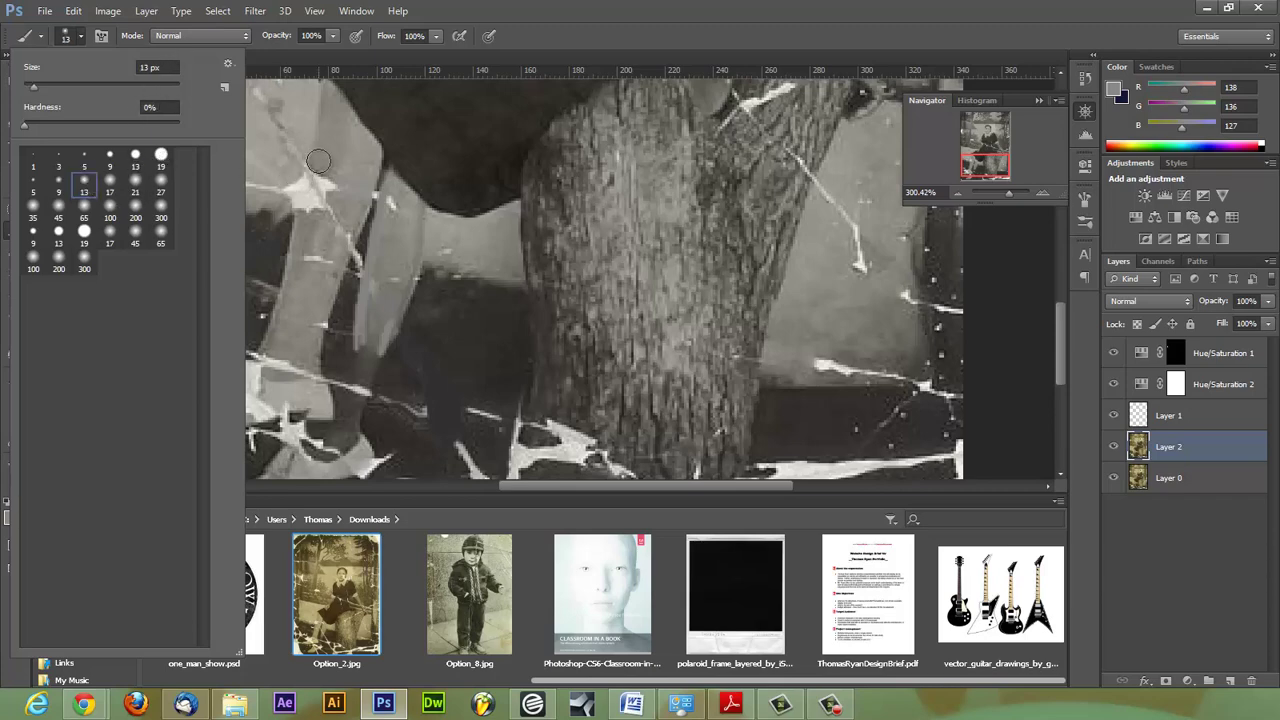
click(445, 13)
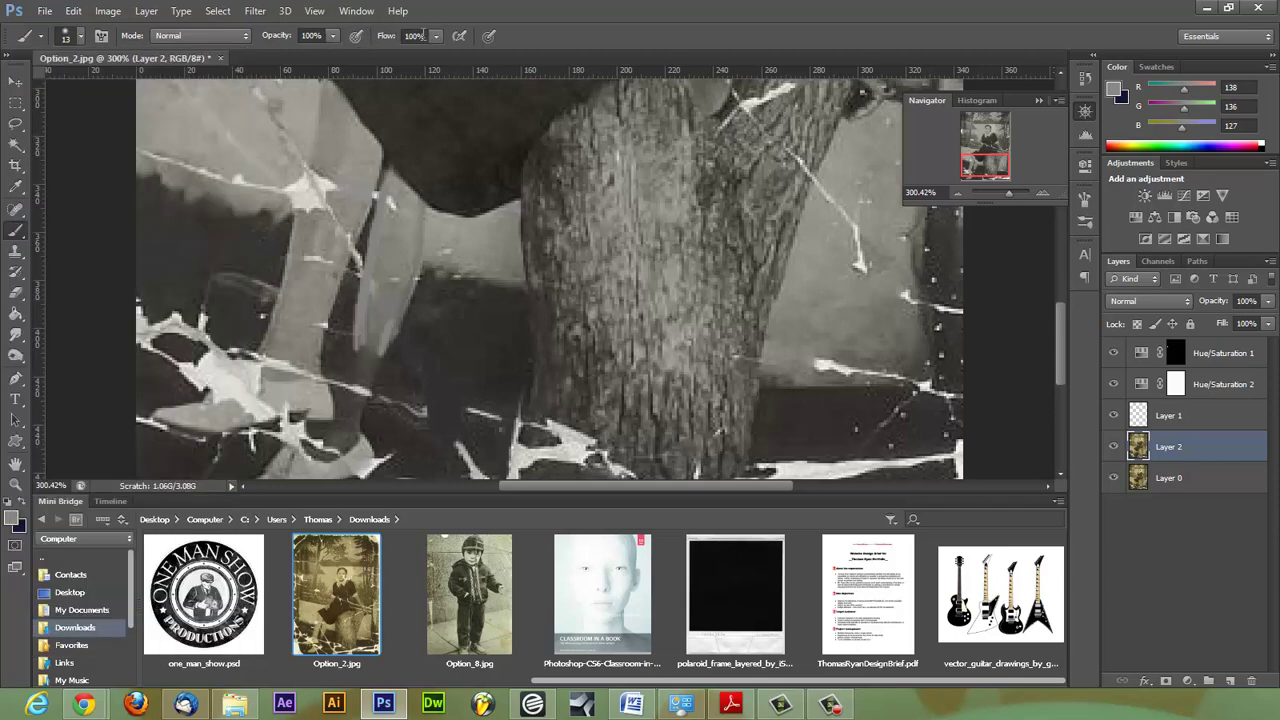
- Lower the brush flow to 50% and paint over the lower calf of the woman's rear leg
click(434, 35)
drag(396, 58, 394, 58)
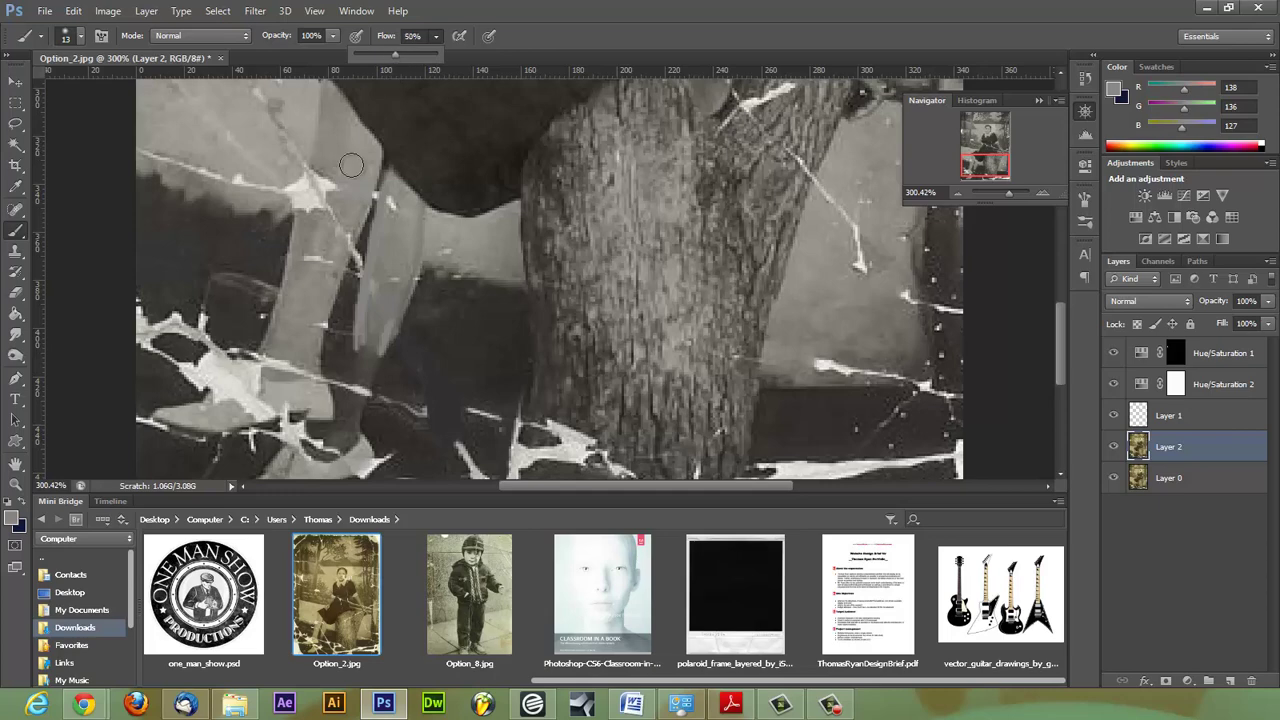
click(375, 326)
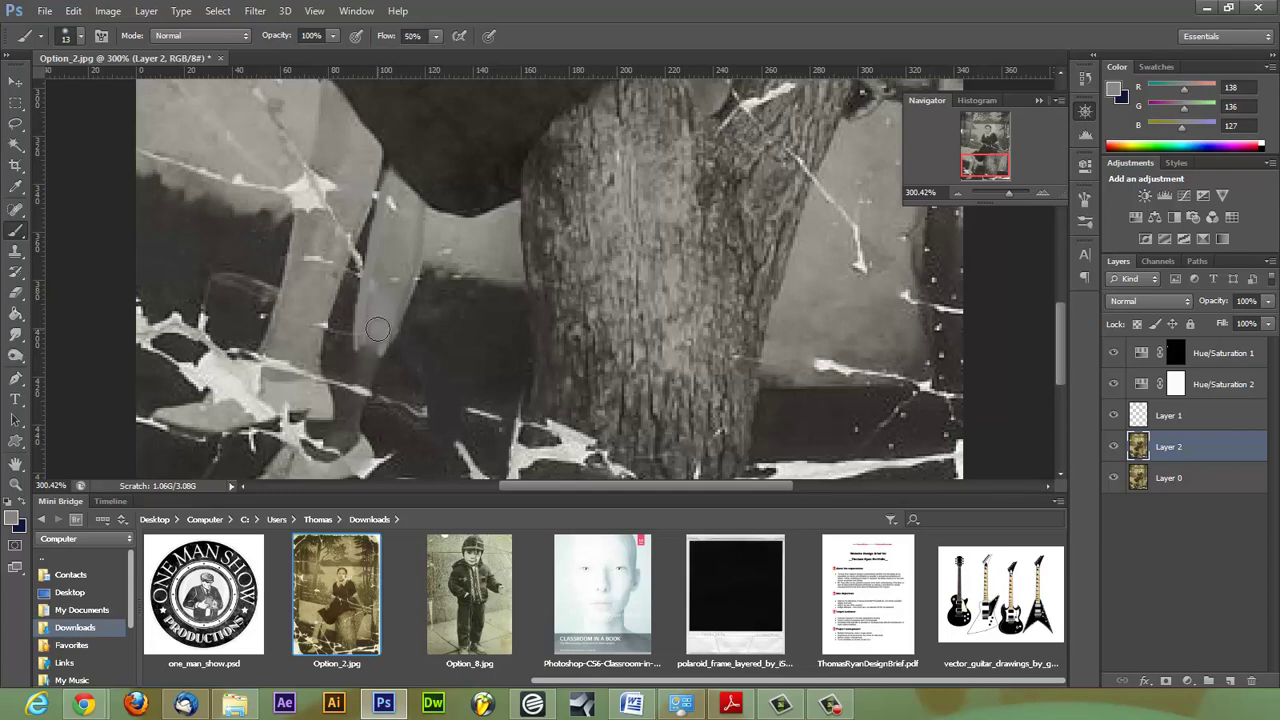
mouse_move(377, 329)
mouse_down()
mouse_move(390, 254)
mouse_move(373, 325)
mouse_move(383, 264)
mouse_move(370, 314)
mouse_move(392, 266)
mouse_move(393, 295)
mouse_move(401, 260)
mouse_move(398, 288)
mouse_move(400, 269)
mouse_move(355, 357)
mouse_up()
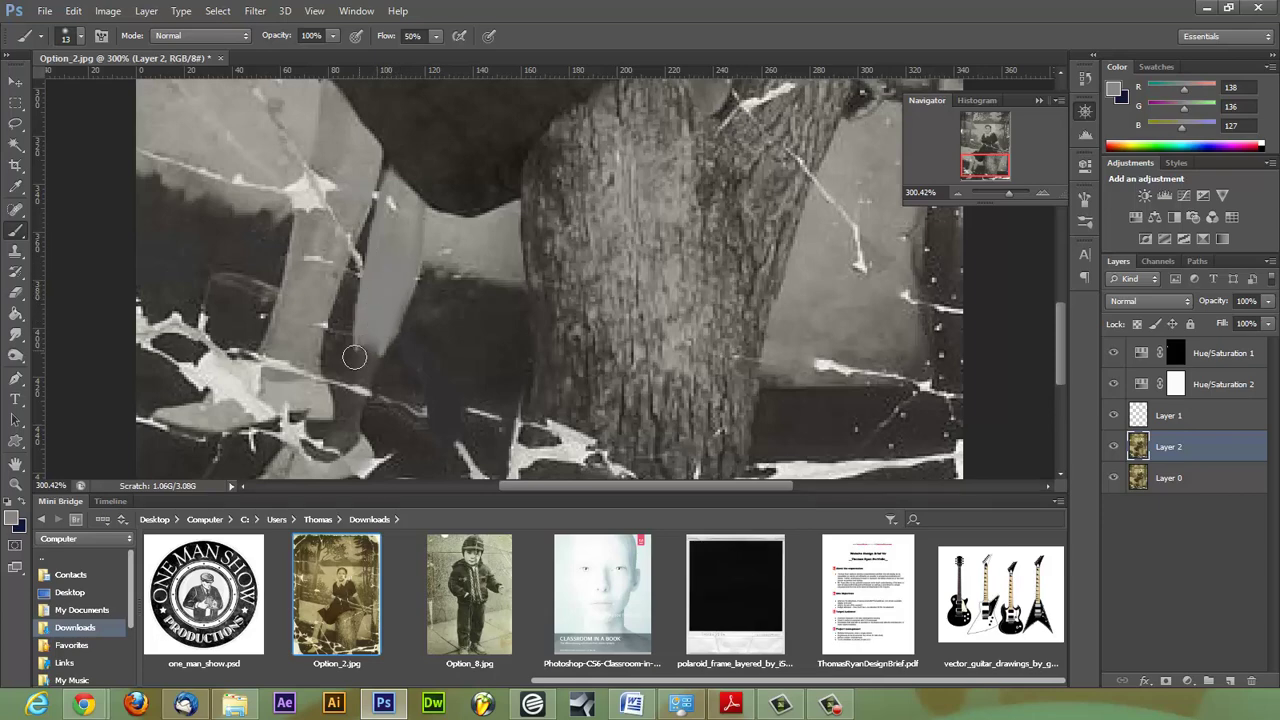
- Paint the rear leg down towards the ankle with the brush flow reduced to 24% and finally 3%
click(436, 38)
drag(434, 52, 415, 51)
click(363, 358)
mouse_move(365, 360)
mouse_down()
mouse_move(385, 299)
mouse_move(369, 353)
mouse_up()
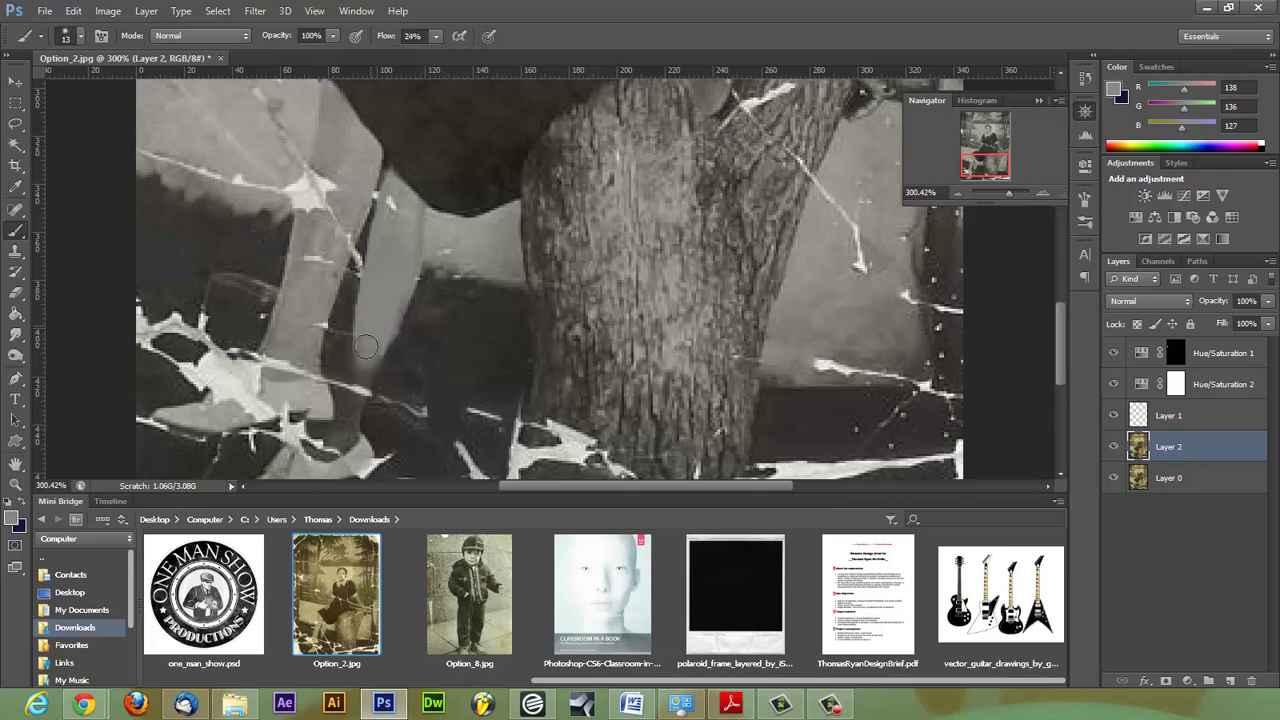
drag(218, 365, 210, 372)
drag(437, 40, 420, 52)
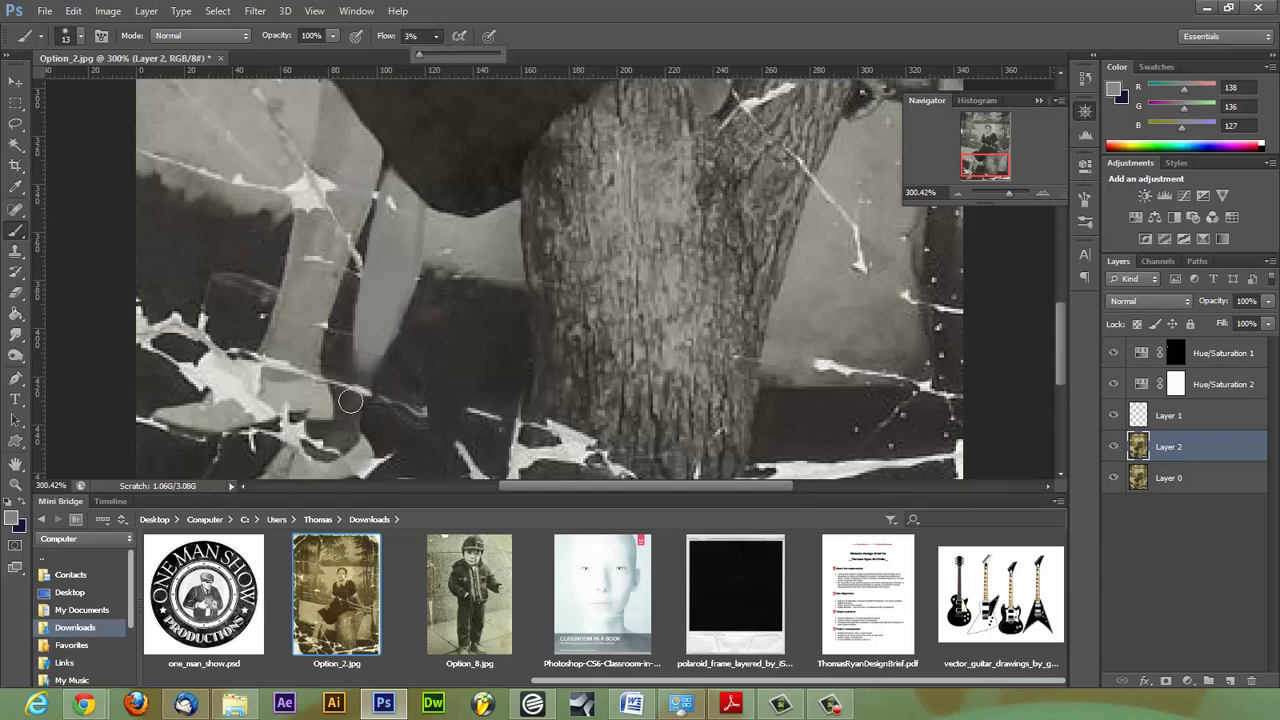
mouse_move(350, 401)
mouse_down()
mouse_move(363, 366)
mouse_move(346, 414)
mouse_move(368, 357)
mouse_move(347, 421)
mouse_move(364, 364)
mouse_move(355, 396)
mouse_up()
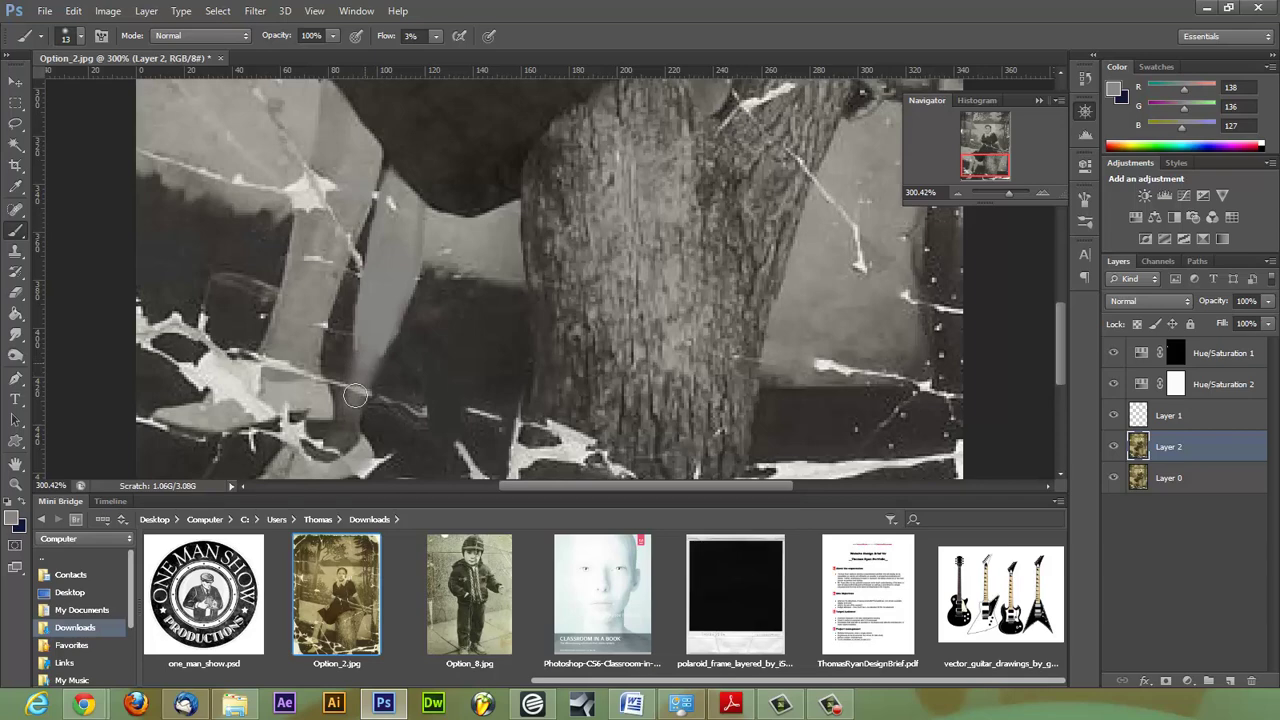
- Switch to the soft 9 px brush and build up the rear ankle over the white crack above the shoe
click(79, 36)
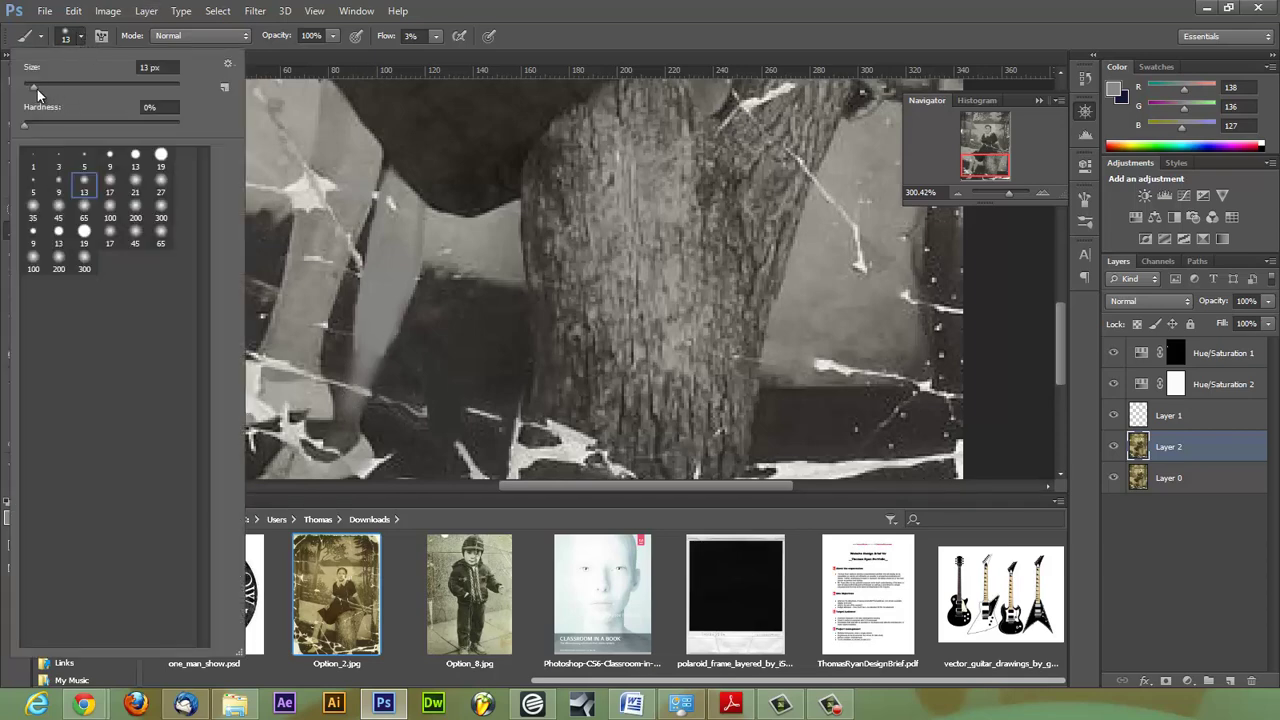
drag(37, 89, 37, 87)
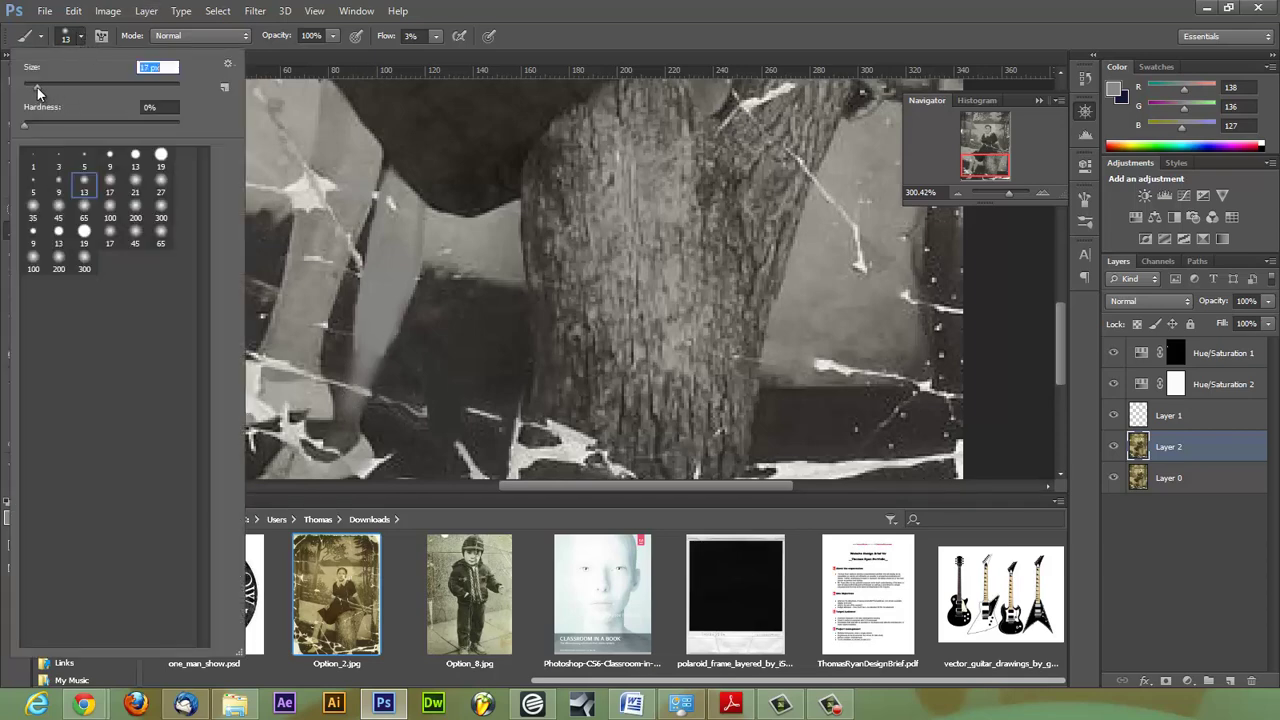
click(62, 186)
click(349, 385)
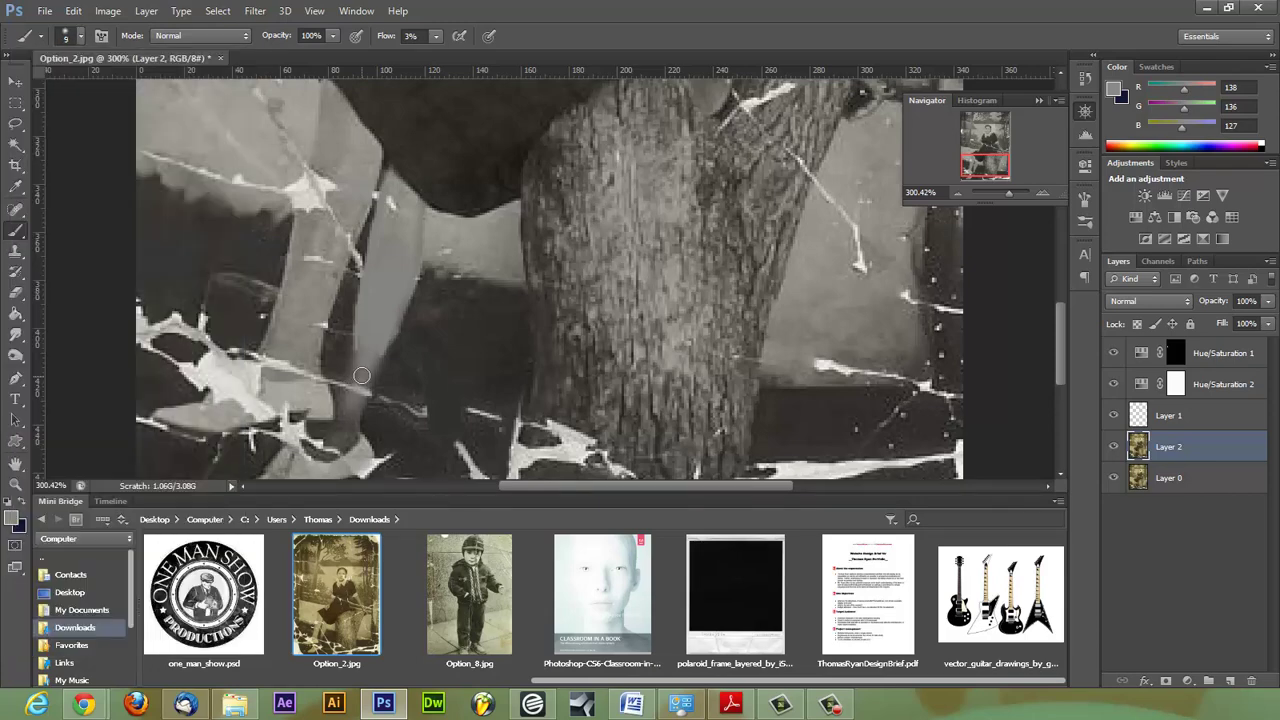
mouse_move(365, 372)
mouse_down()
mouse_move(351, 409)
mouse_move(370, 375)
mouse_move(345, 401)
mouse_move(361, 341)
mouse_move(340, 404)
mouse_up()
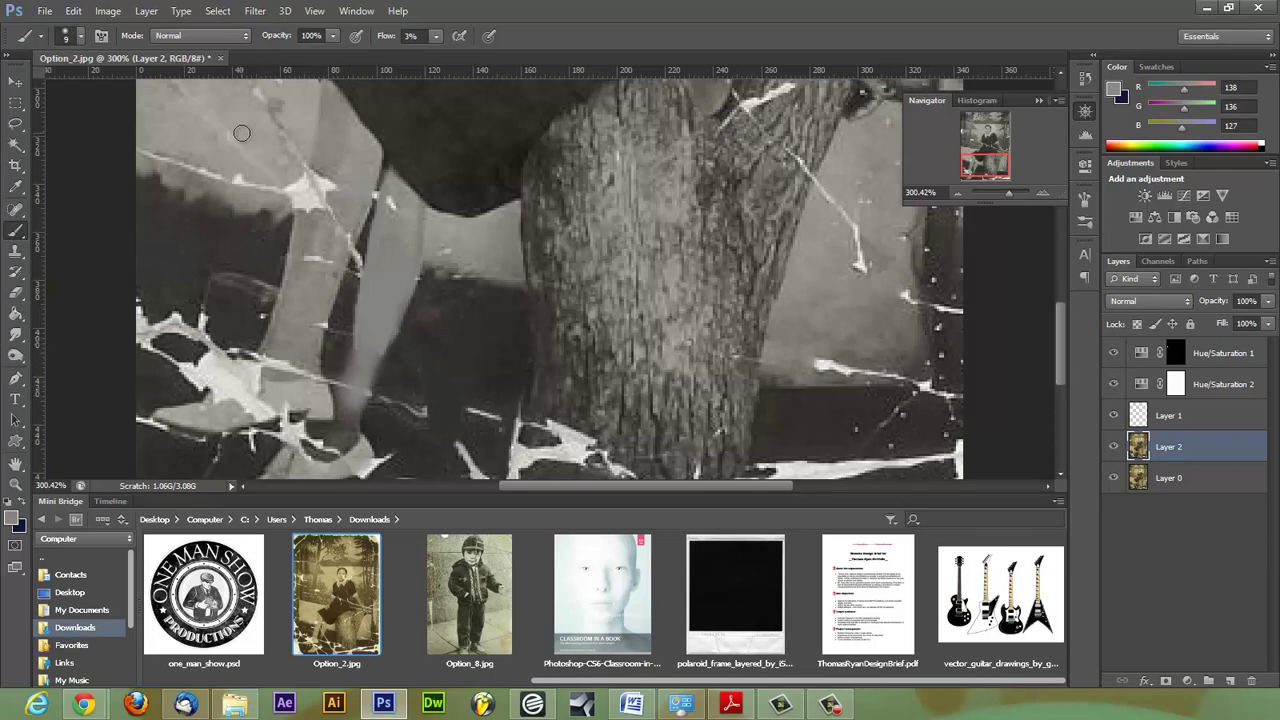
click(79, 38)
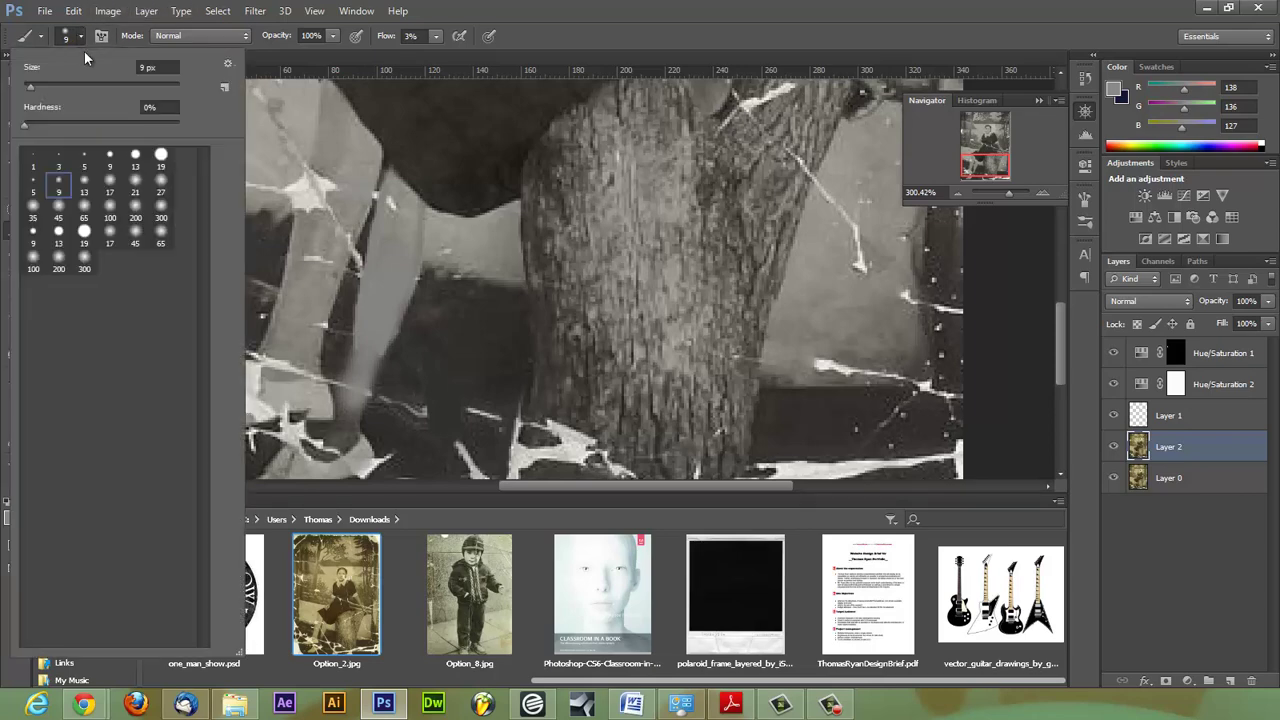
click(227, 65)
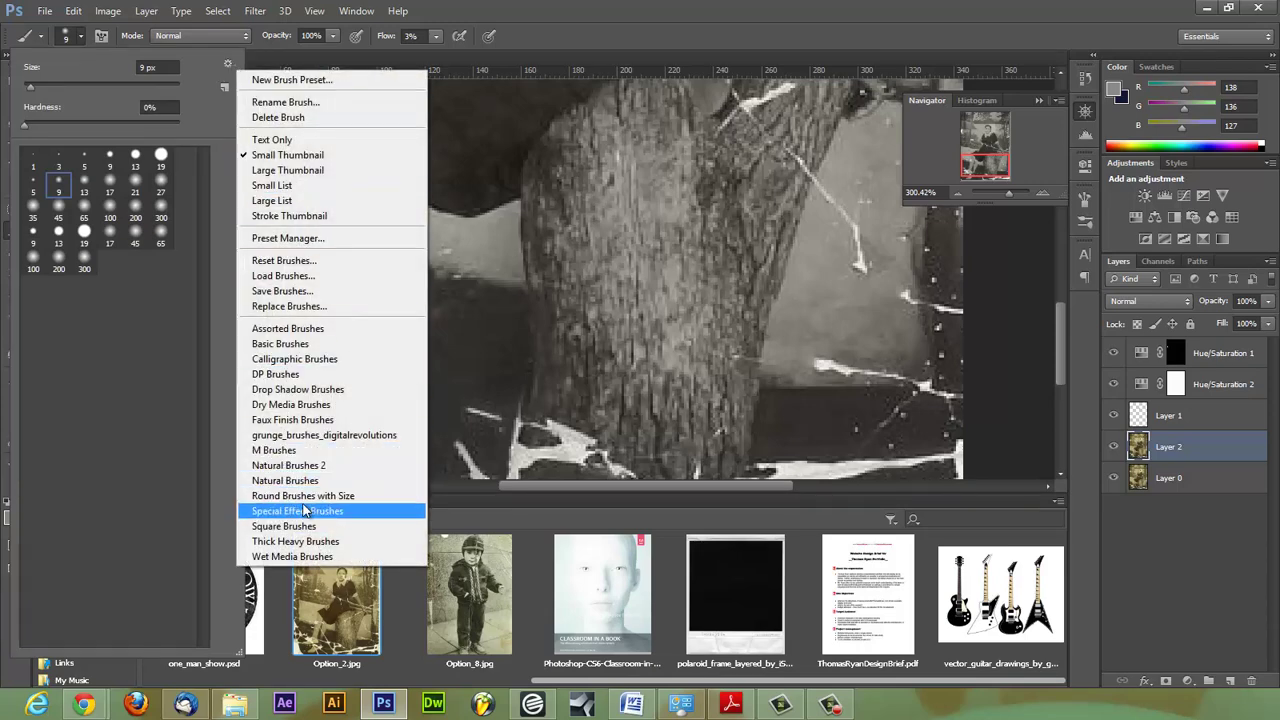
click(300, 541)
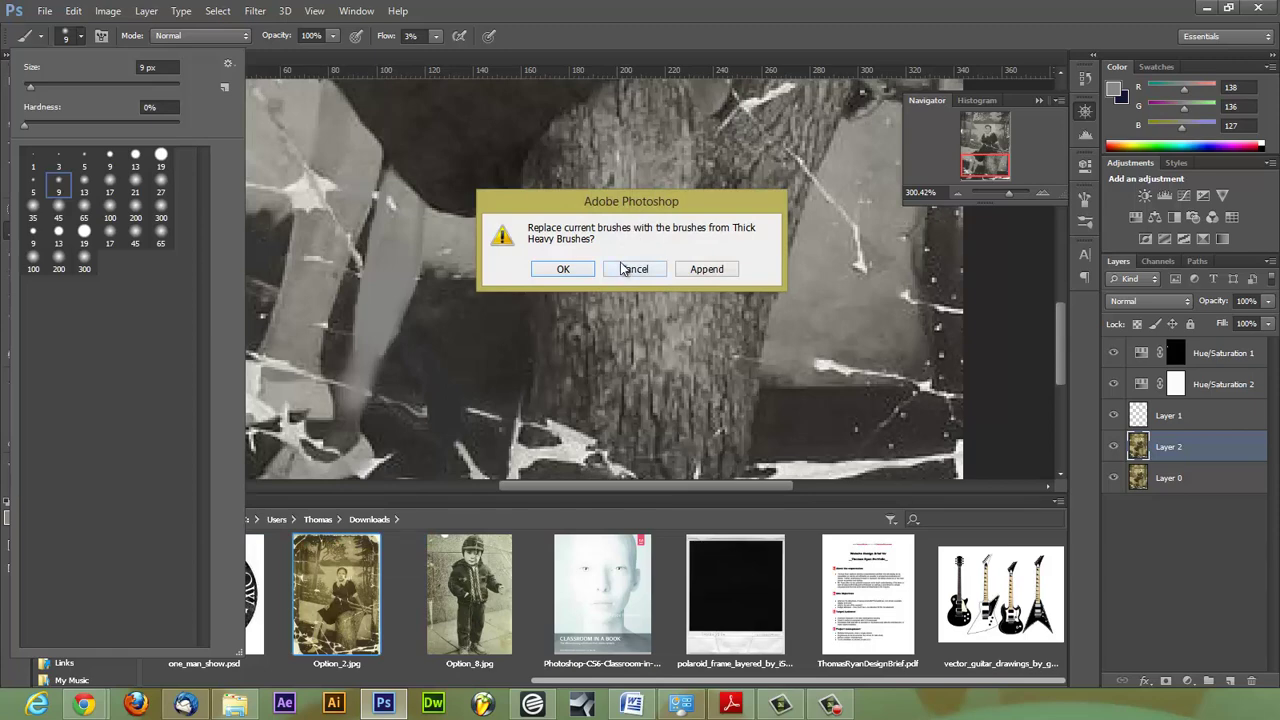
click(622, 268)
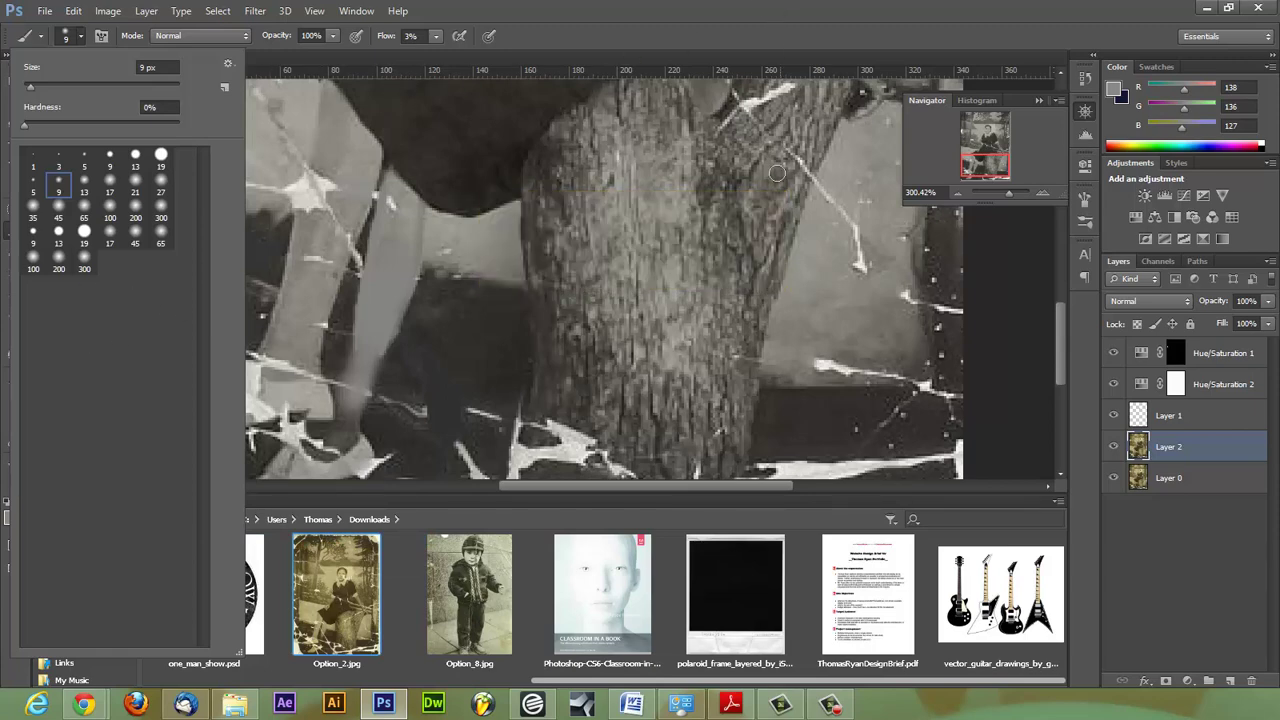
- Switch to the content-aware Spot Healing Brush and set its size to 12 px for repairing the woman's dress
click(1061, 329)
drag(1061, 329, 1073, 222)
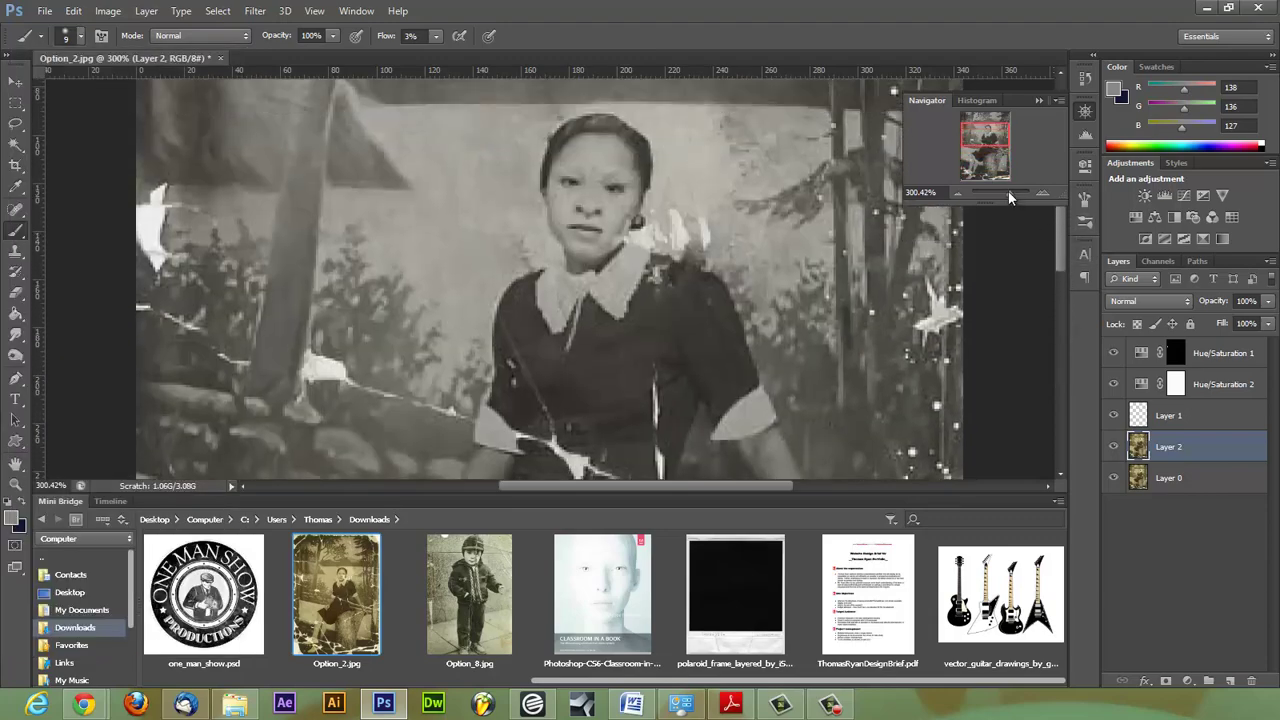
drag(1008, 191, 1002, 193)
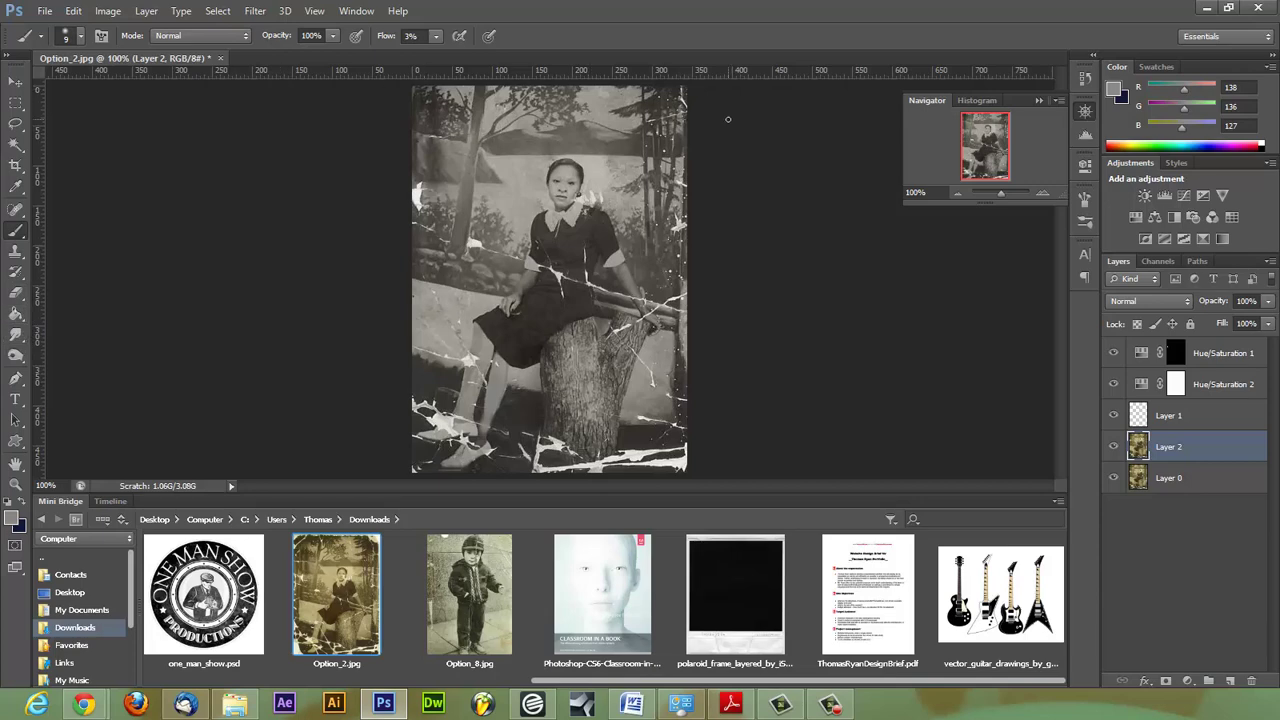
drag(1001, 194, 1013, 196)
drag(1060, 268, 1058, 238)
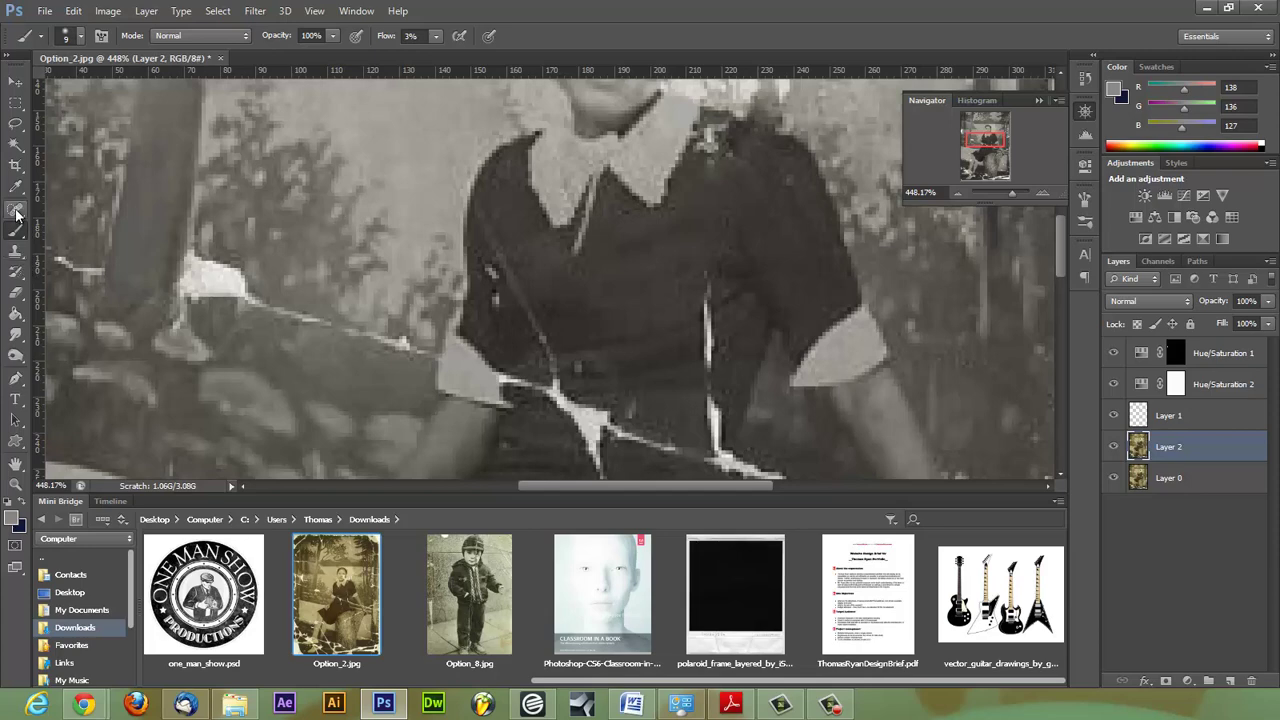
drag(18, 214, 60, 211)
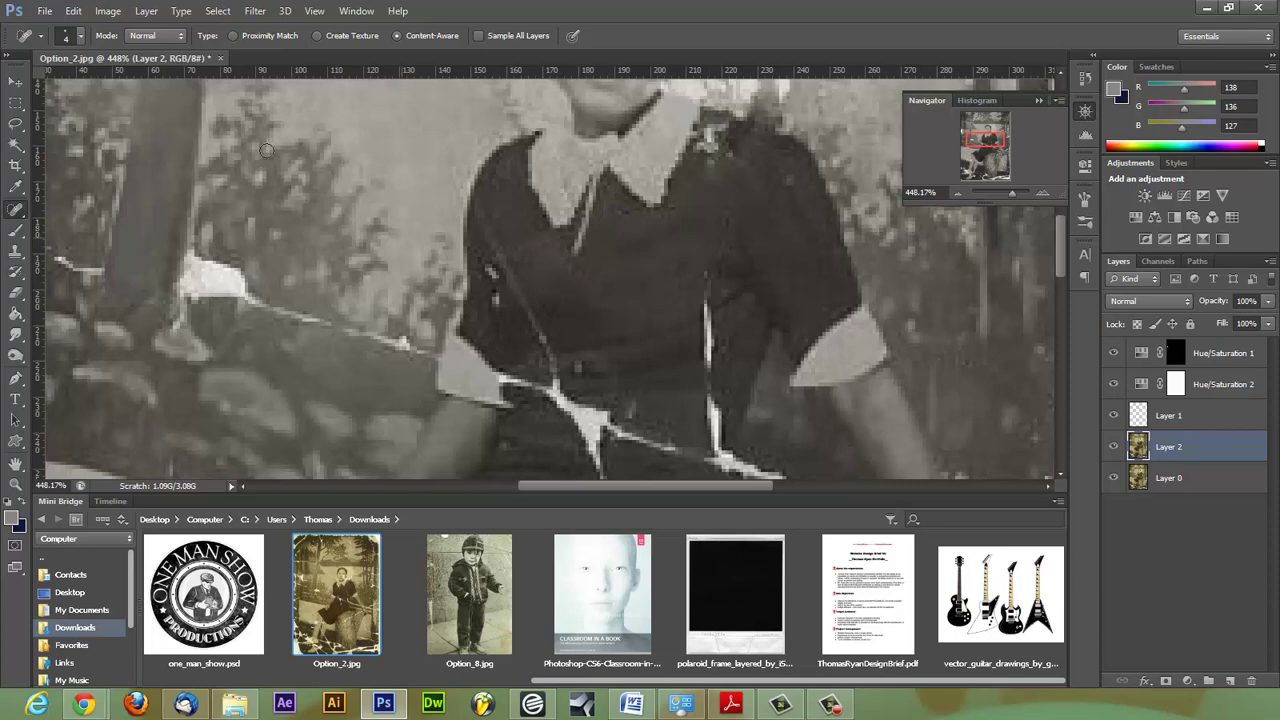
click(82, 36)
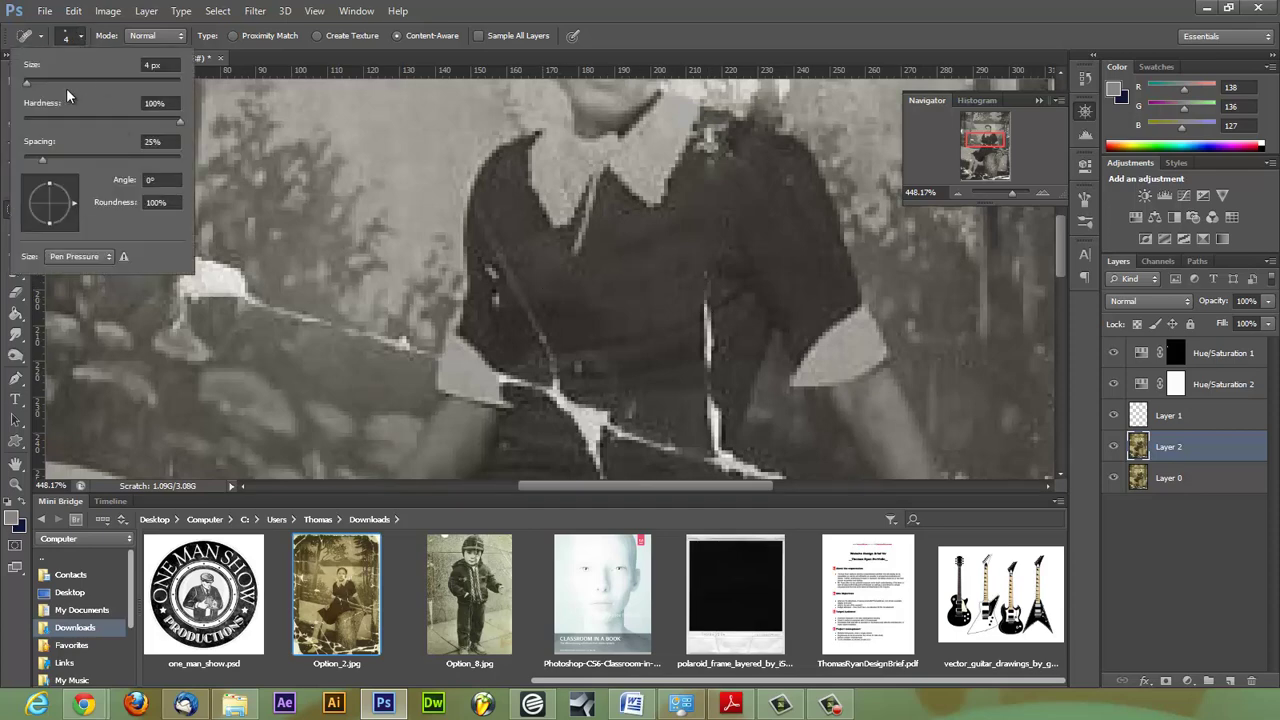
drag(47, 84, 57, 82)
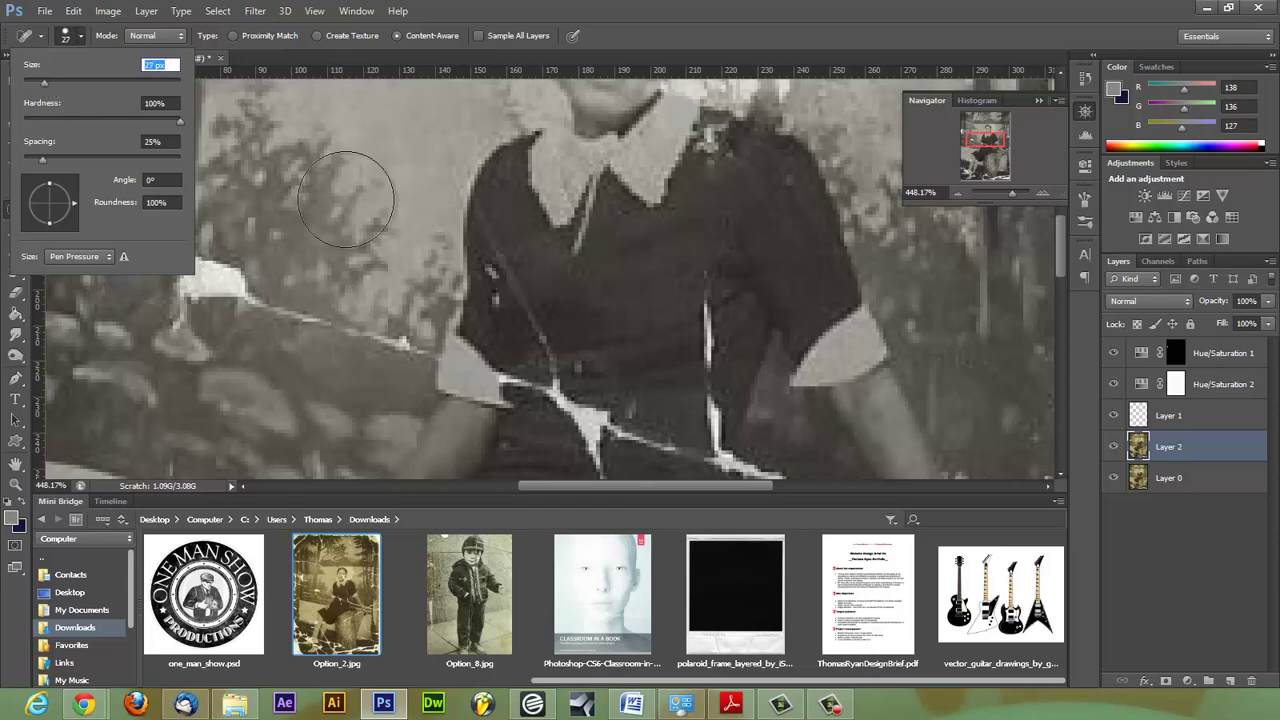
drag(47, 84, 32, 89)
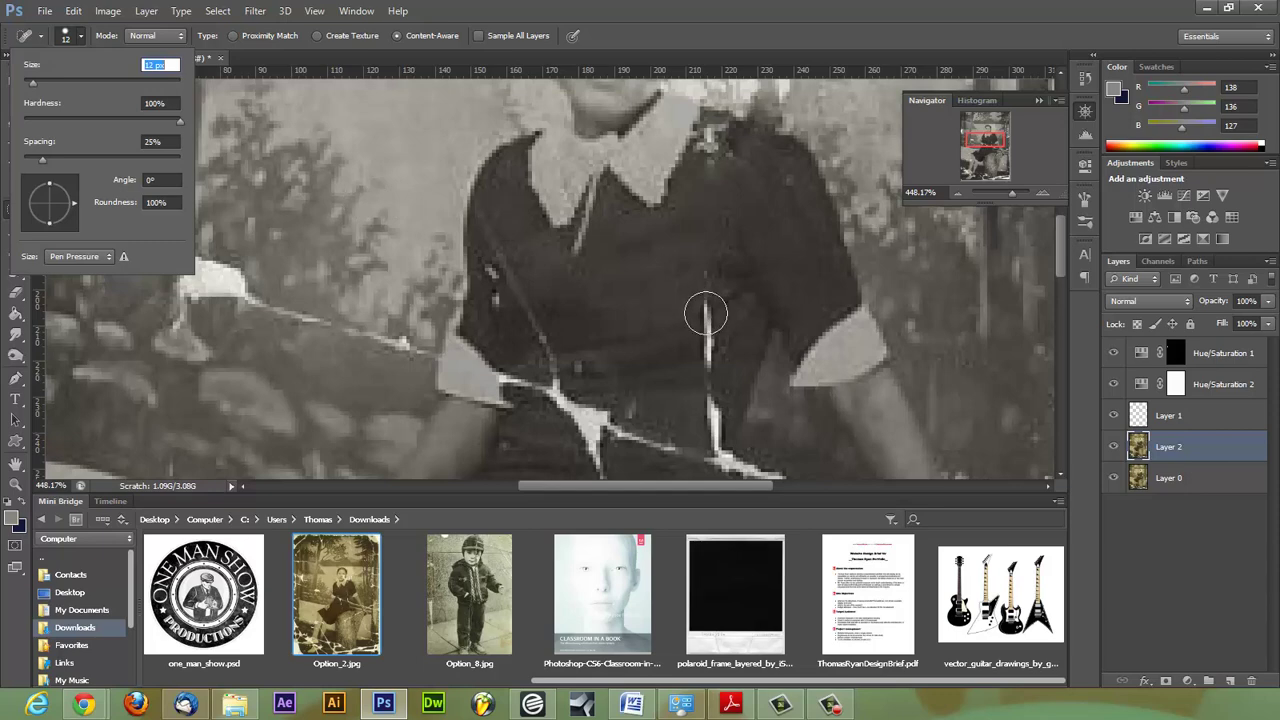
- Heal the vertical white crack running down the front of the dress, stopping above the diagonal tear at the waist
click(704, 311)
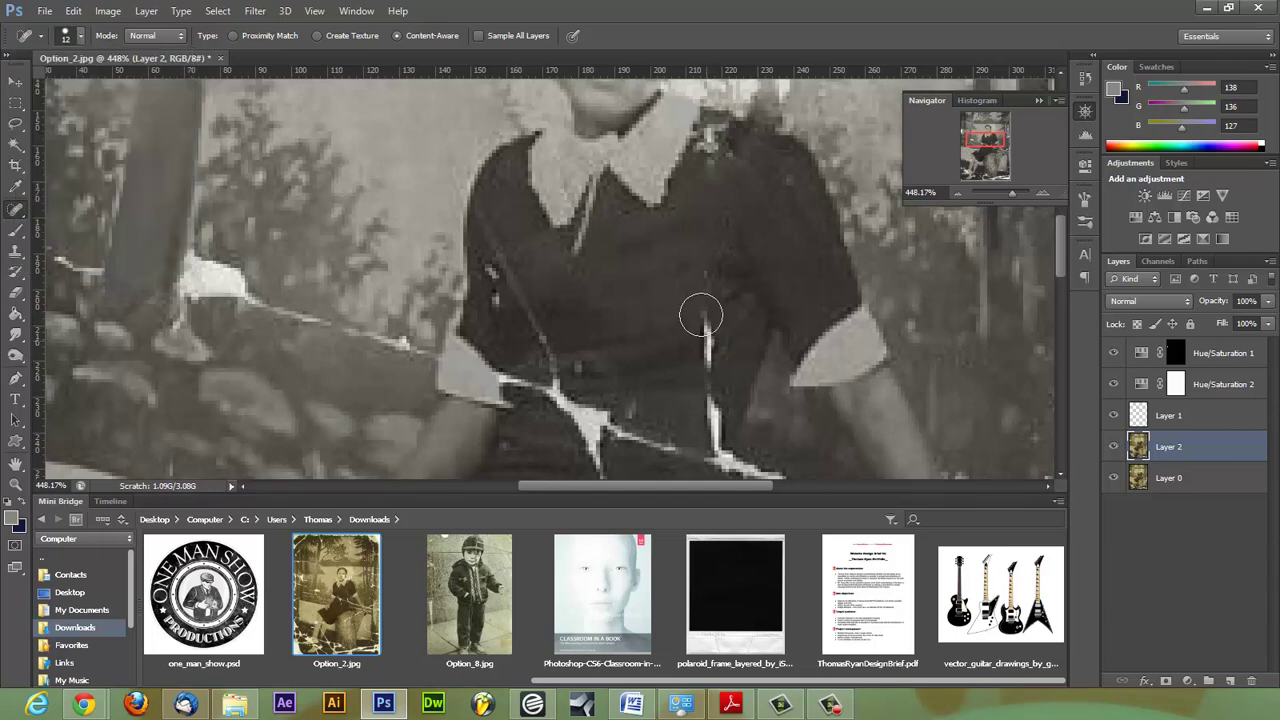
click(700, 279)
click(678, 283)
click(662, 287)
click(712, 408)
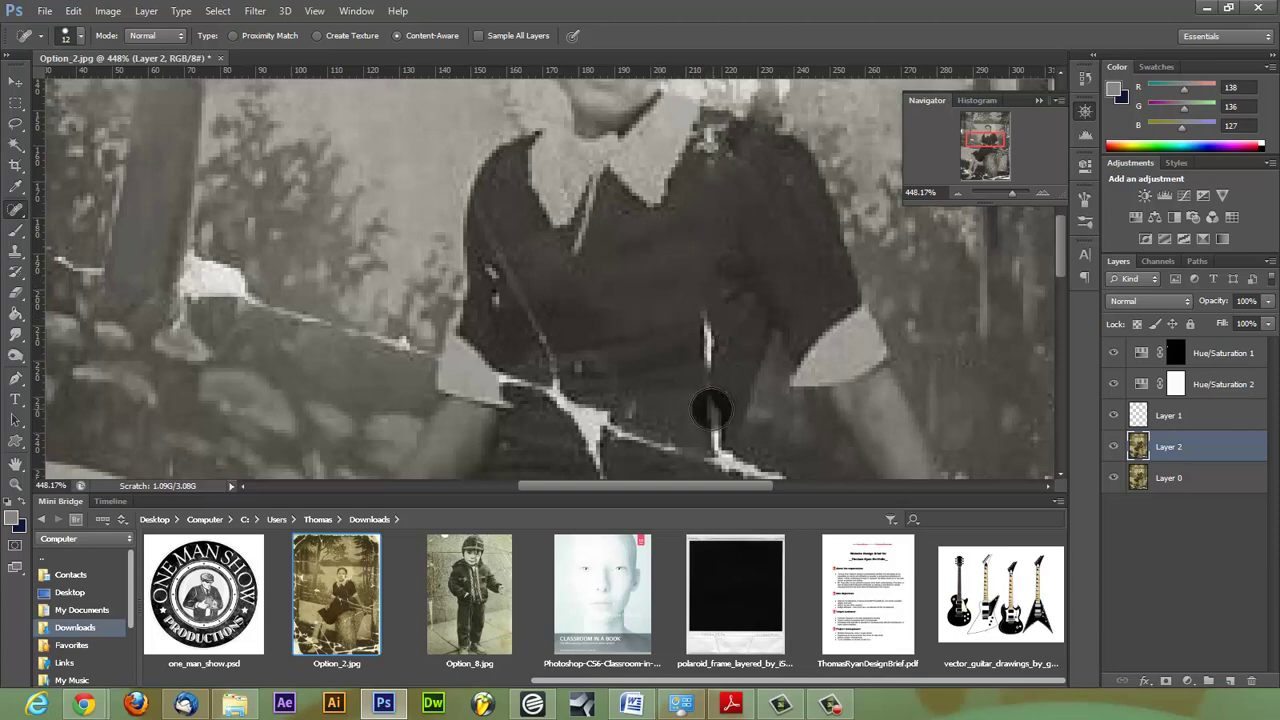
click(707, 342)
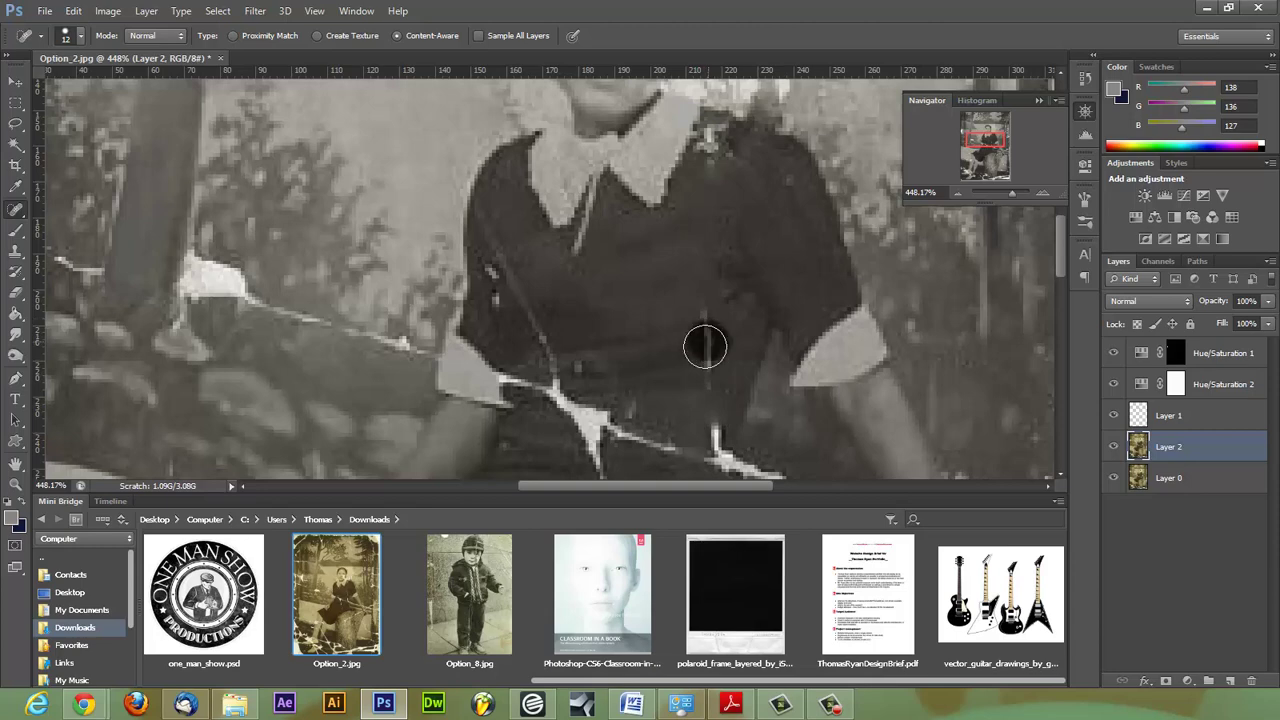
click(707, 368)
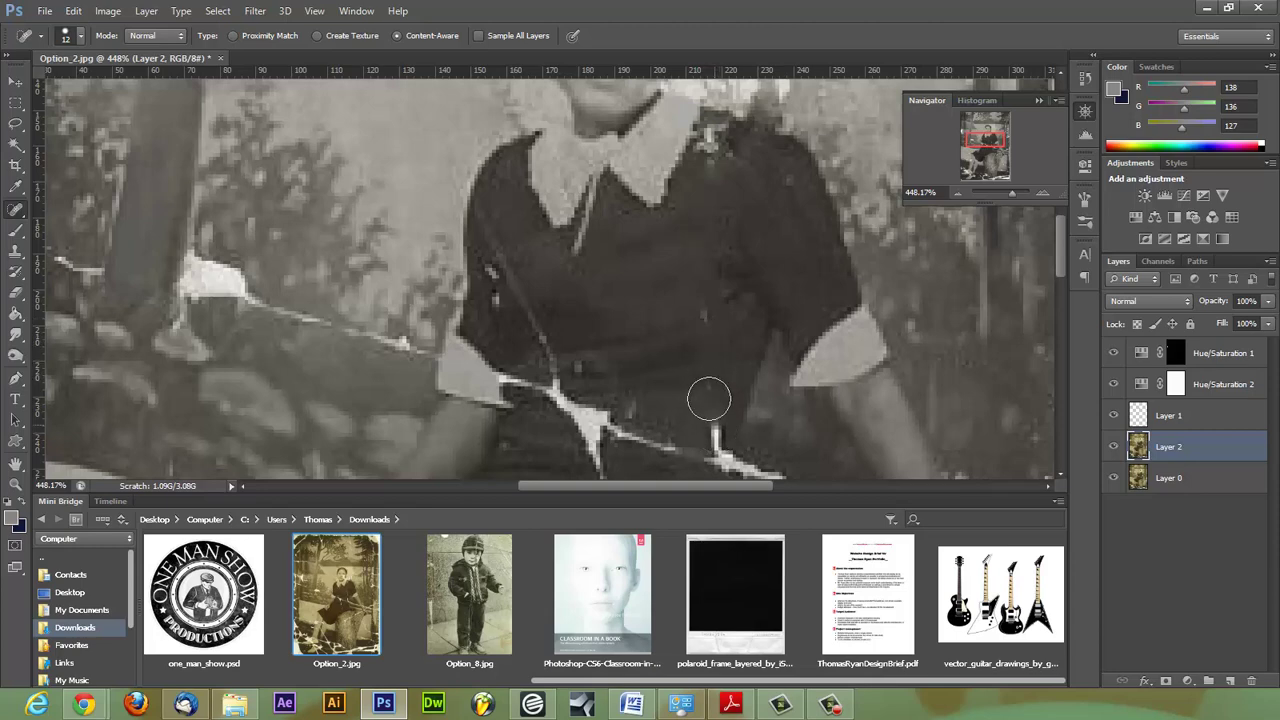
click(708, 390)
click(703, 316)
- Switch to the 3 px brush at 80% flow and sample the dress's dark tone #35332f as the foreground colour
click(22, 232)
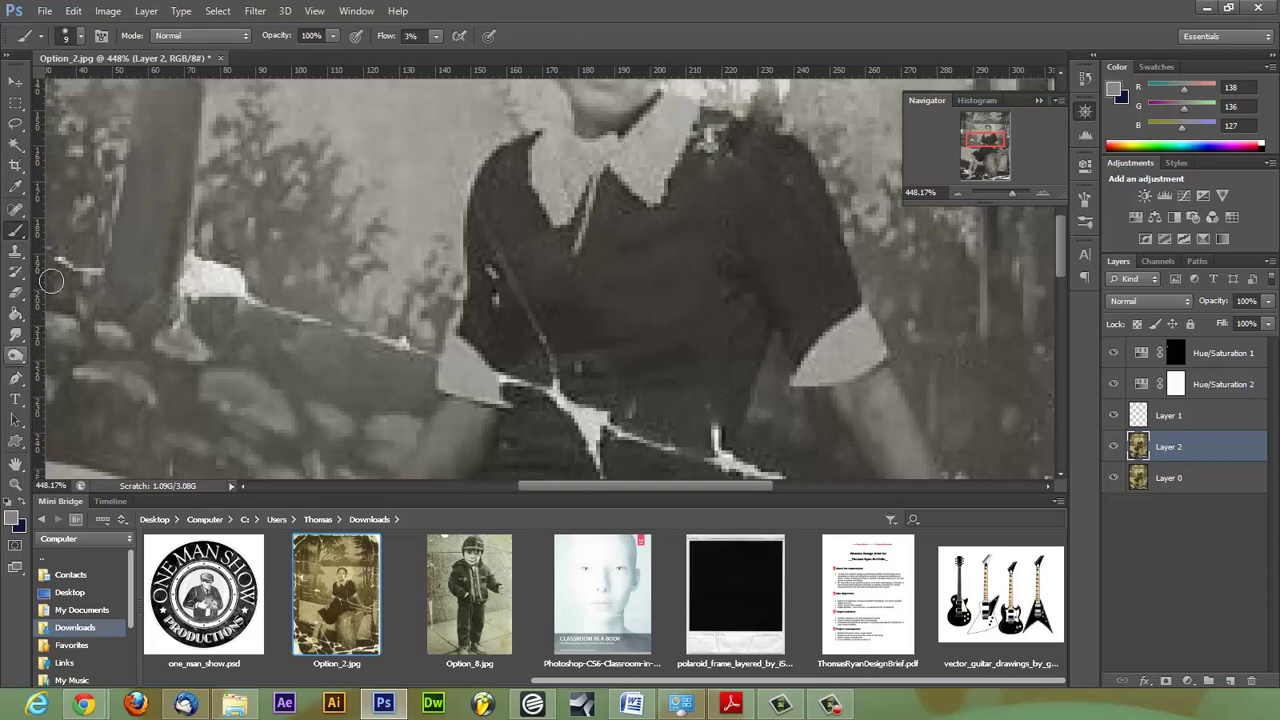
click(83, 39)
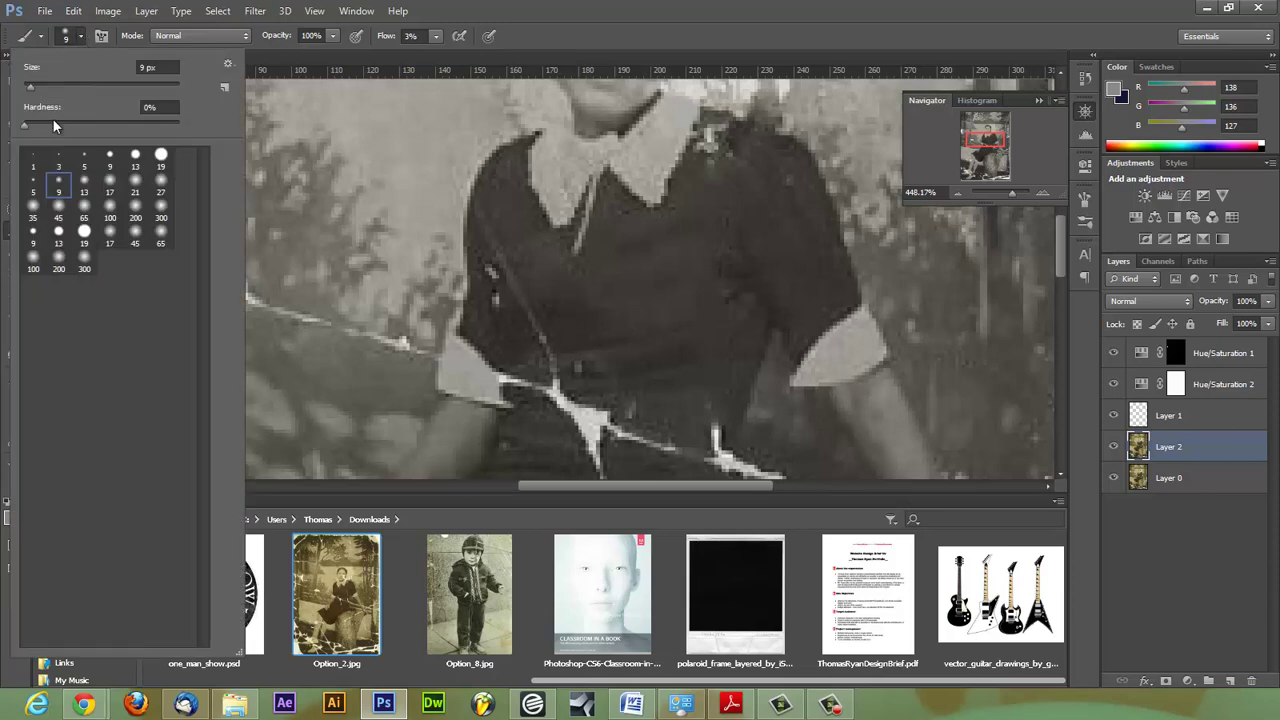
click(58, 166)
click(530, 40)
key(i)
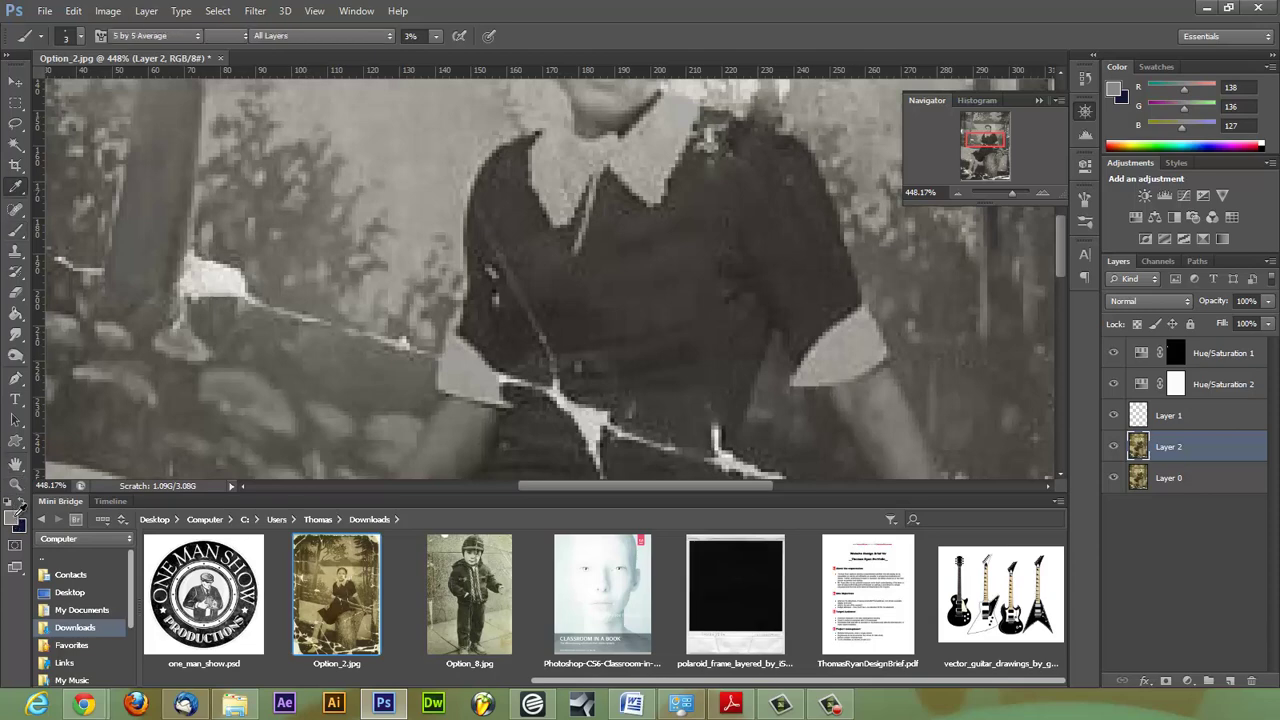
click(15, 514)
click(631, 338)
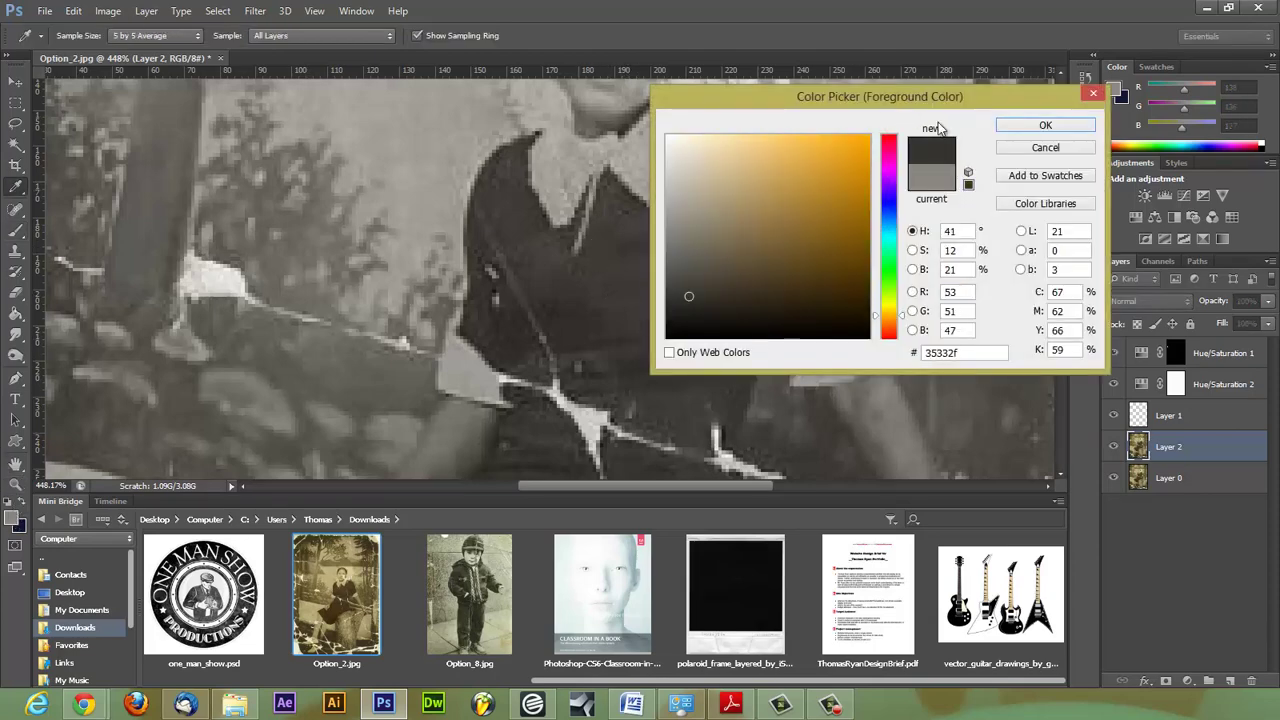
click(1045, 125)
key(b)
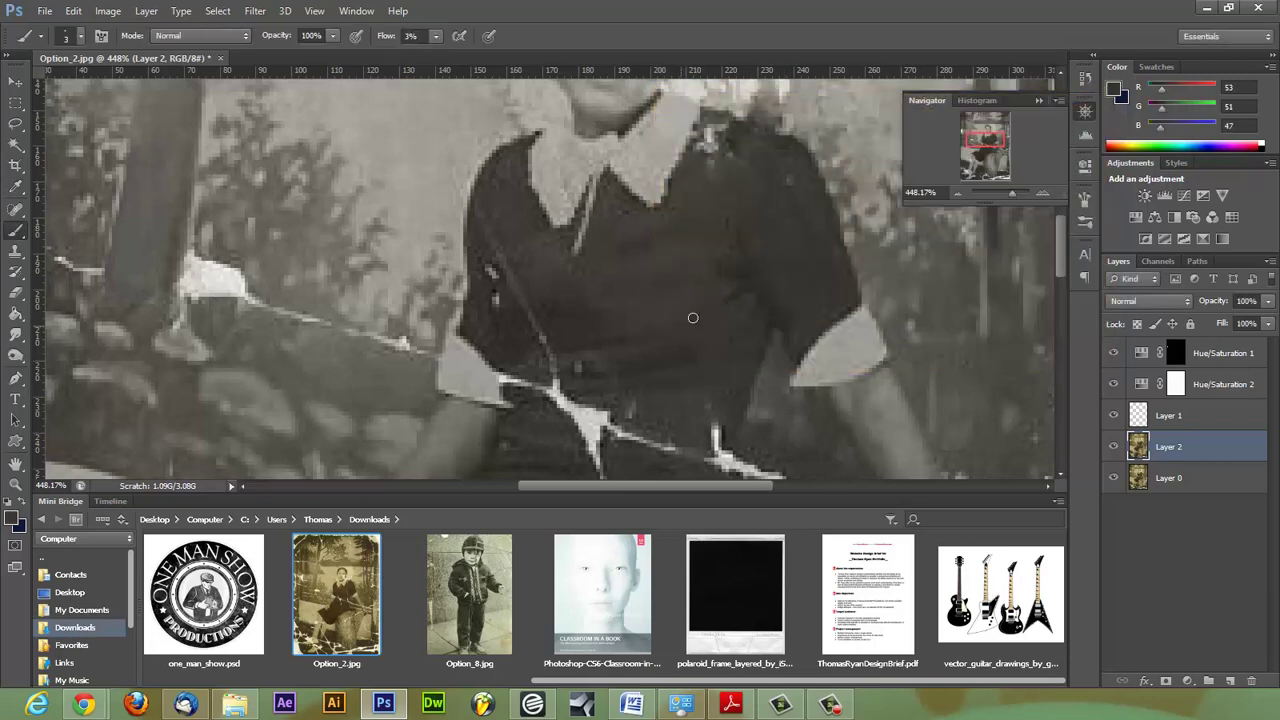
click(435, 36)
drag(437, 58, 500, 50)
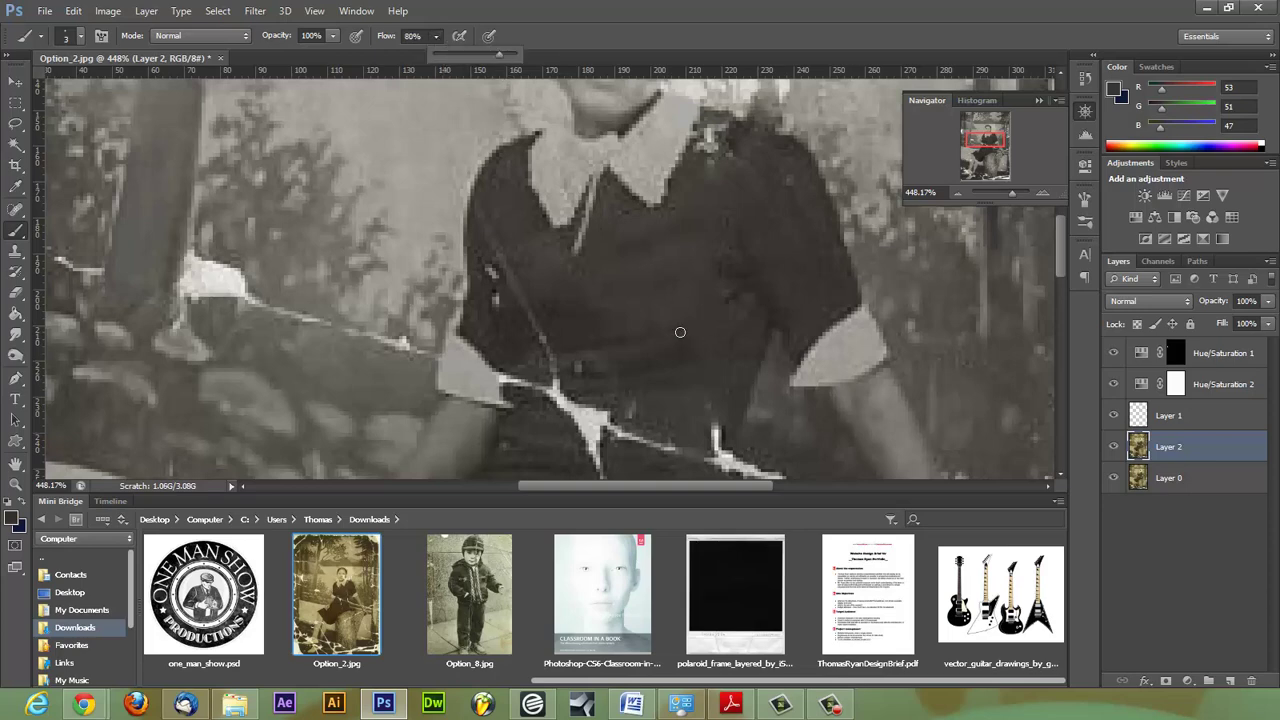
click(675, 330)
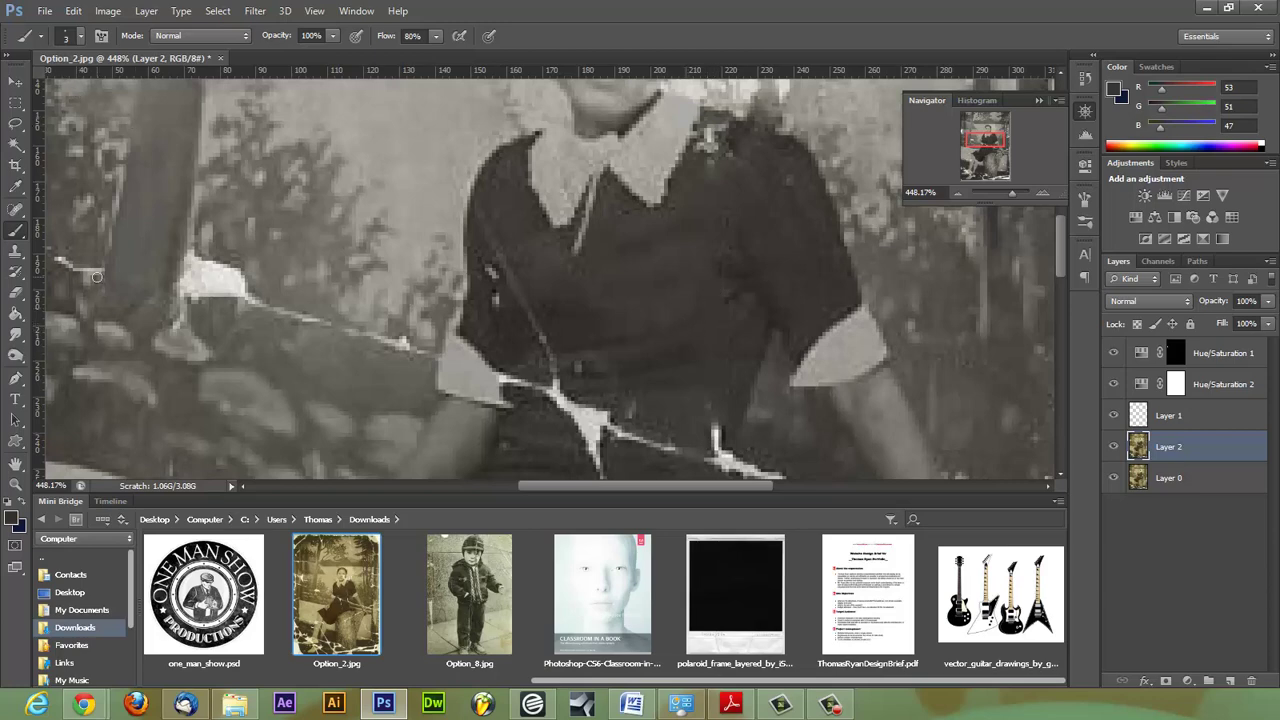
- Sample the darker dress tone #32302b beside the sleeve and touch up the bodice there with the 1 px brush
click(14, 518)
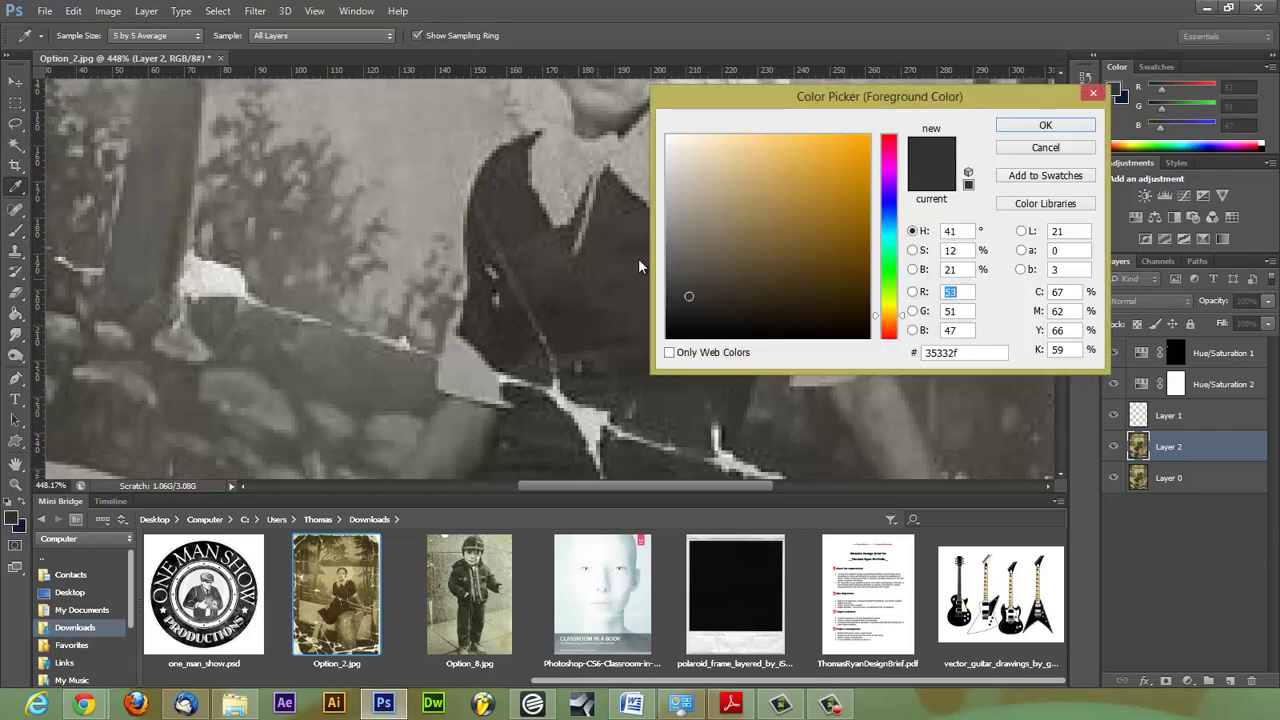
drag(710, 97, 860, 99)
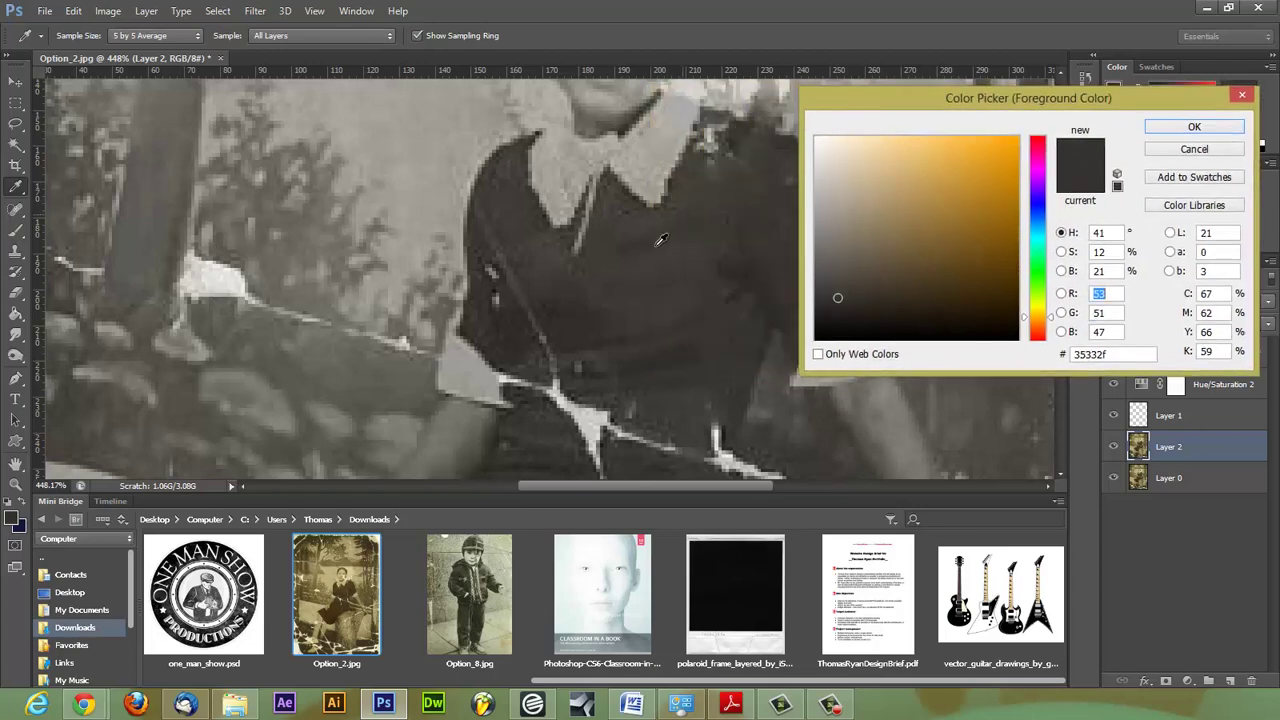
click(740, 291)
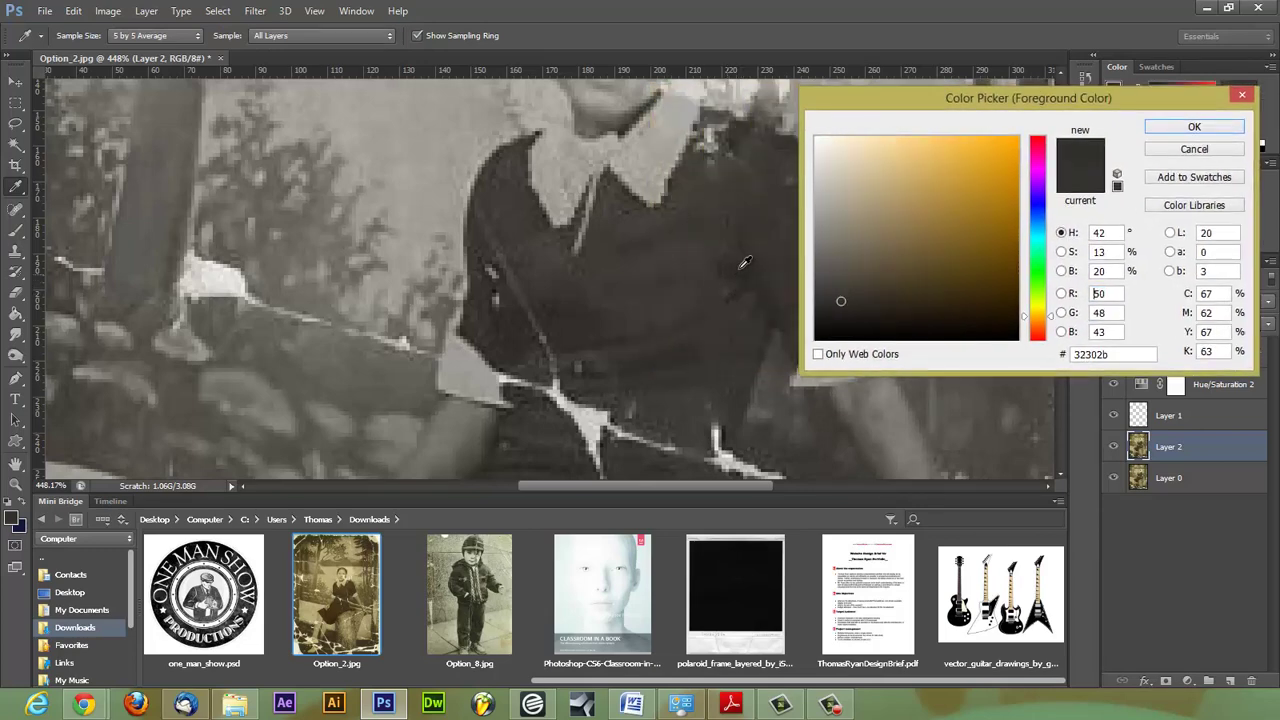
click(1194, 127)
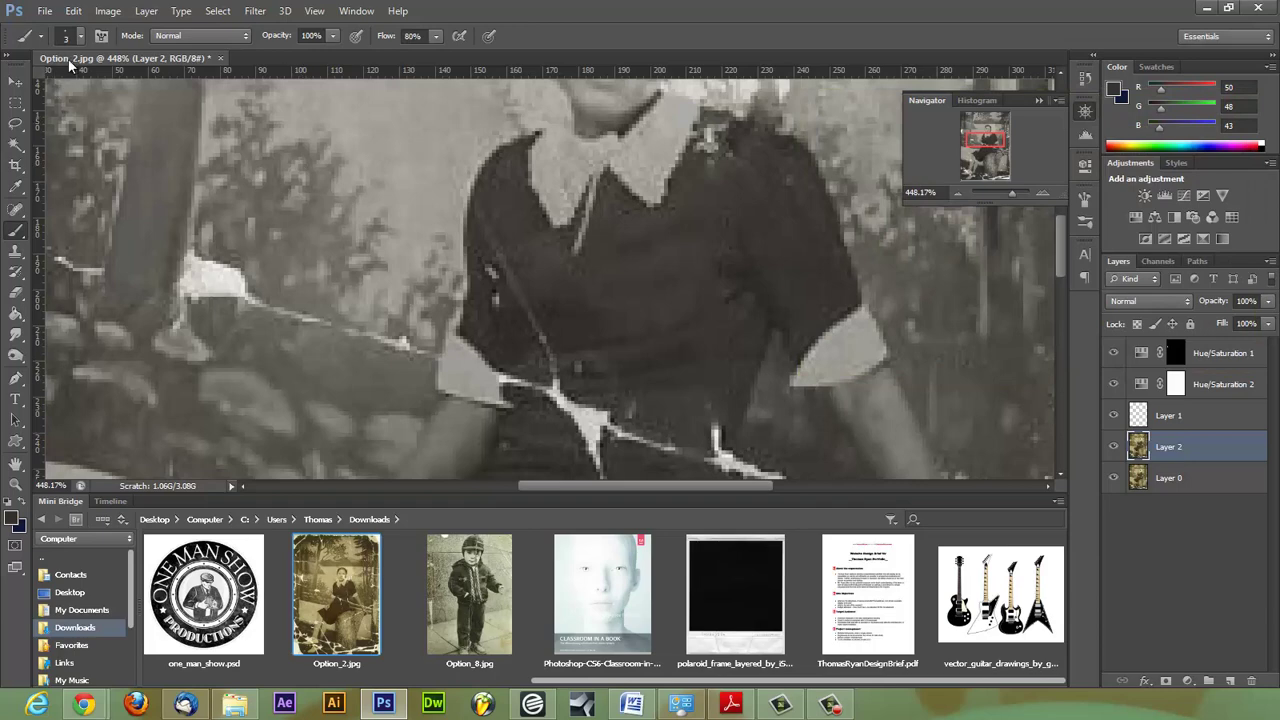
click(80, 37)
click(36, 158)
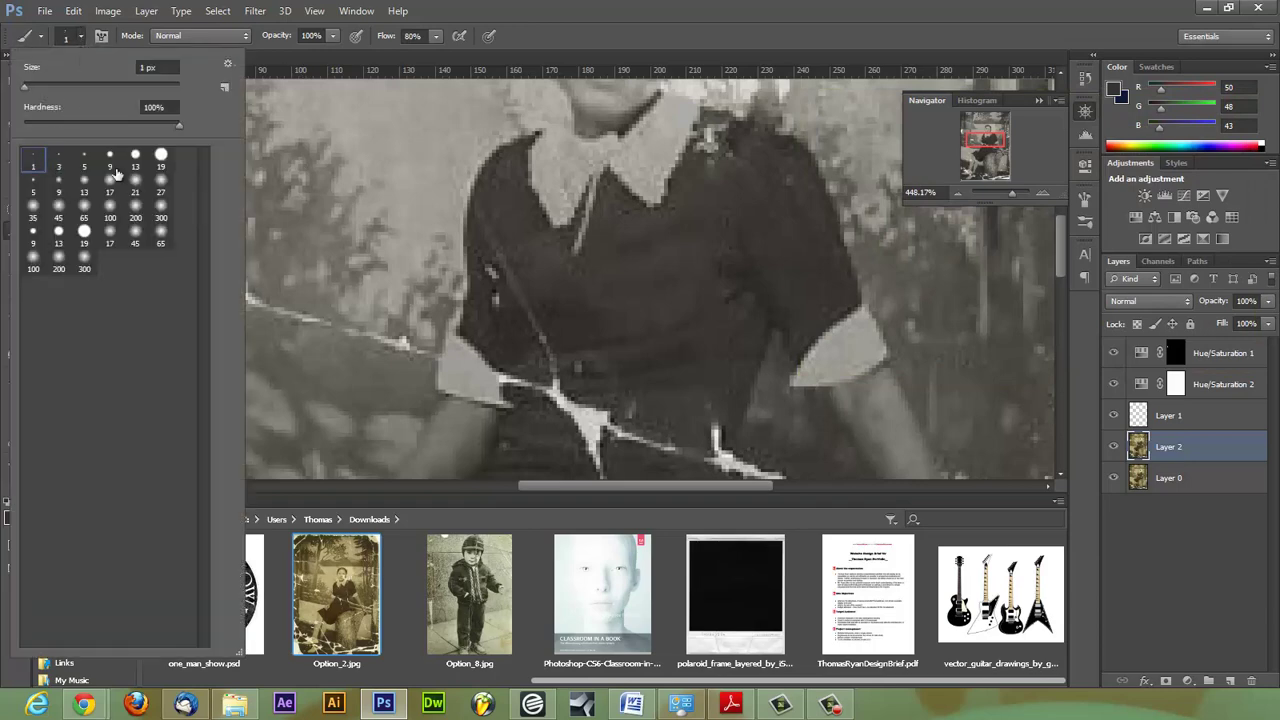
click(732, 297)
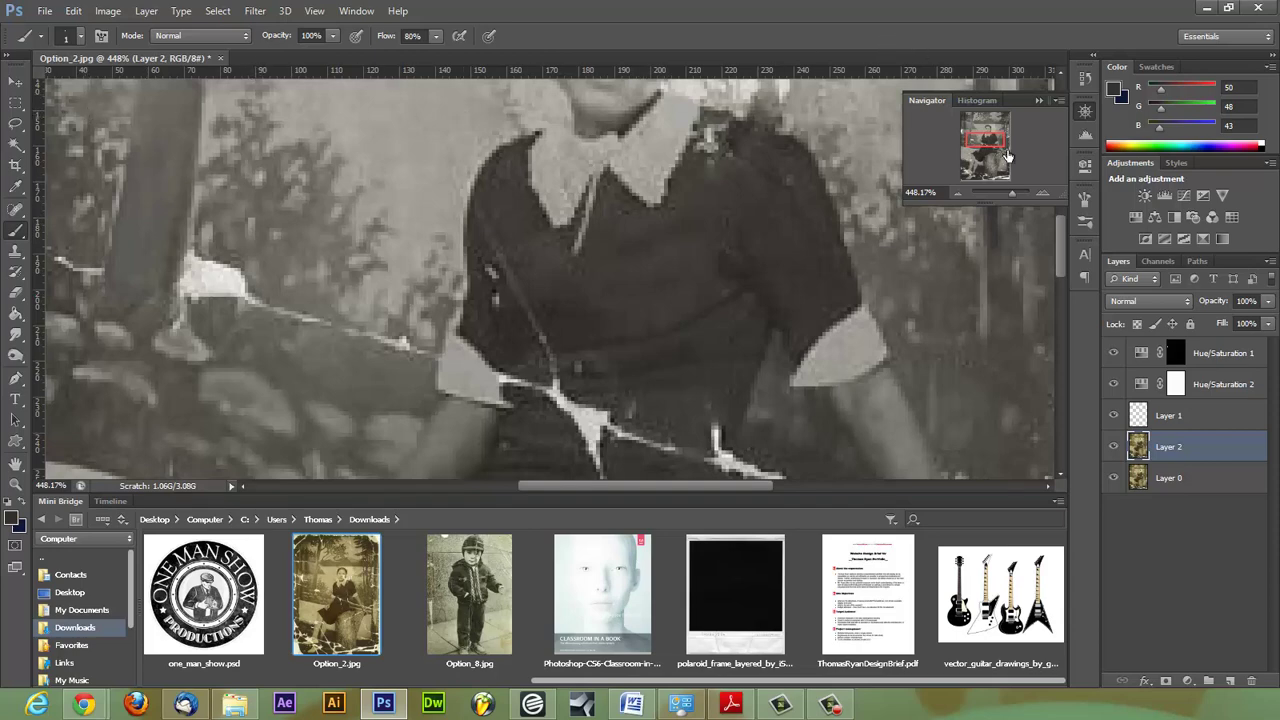
drag(1061, 235, 1065, 287)
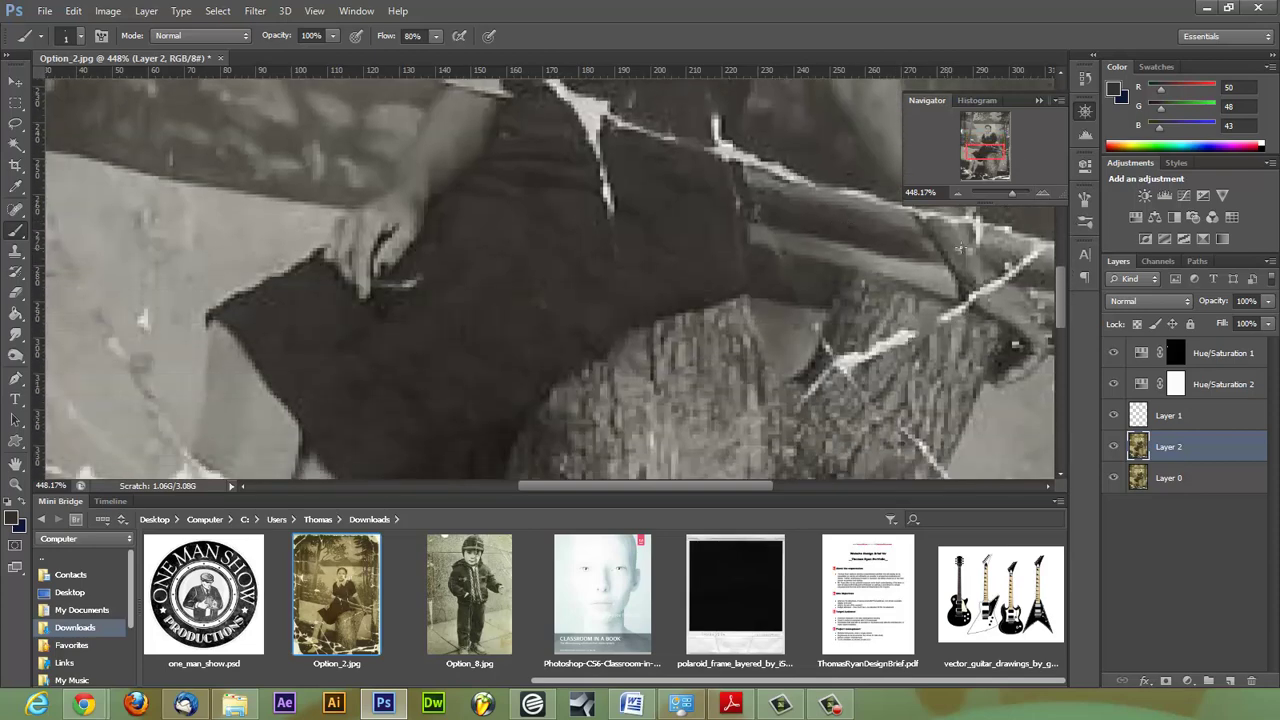
drag(1012, 191, 1001, 196)
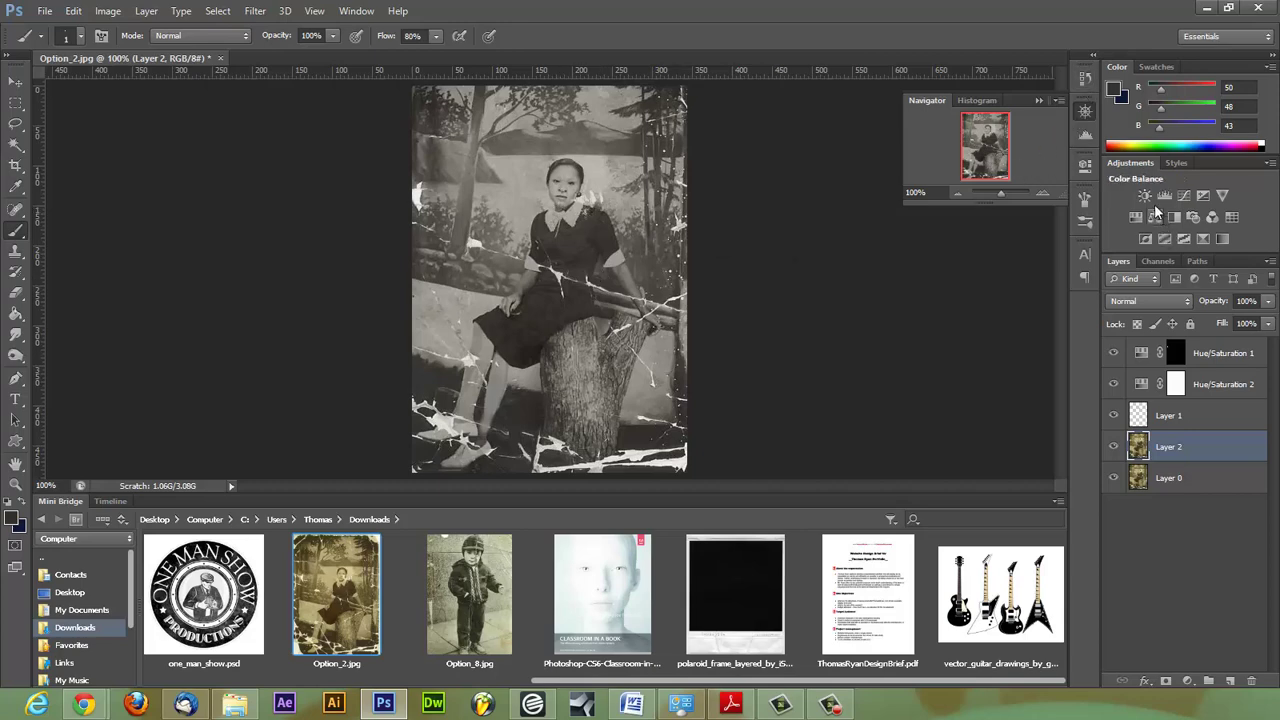
click(1240, 386)
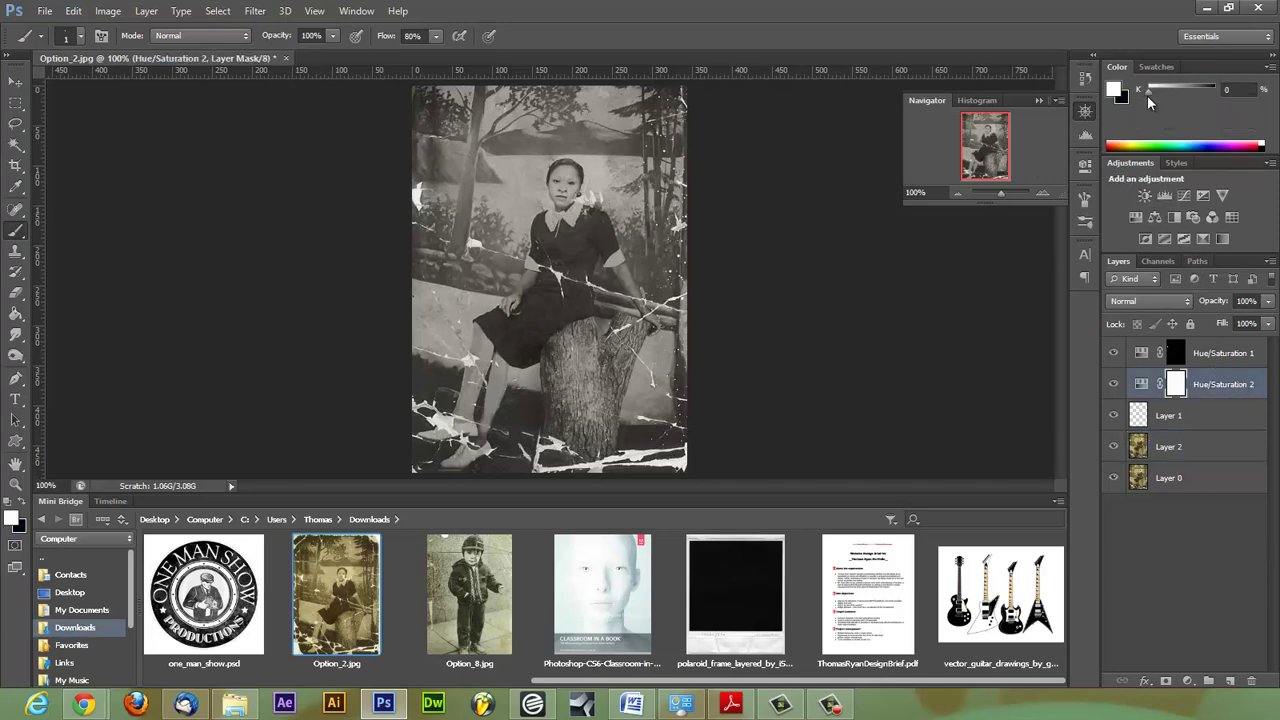
double_click(1212, 387)
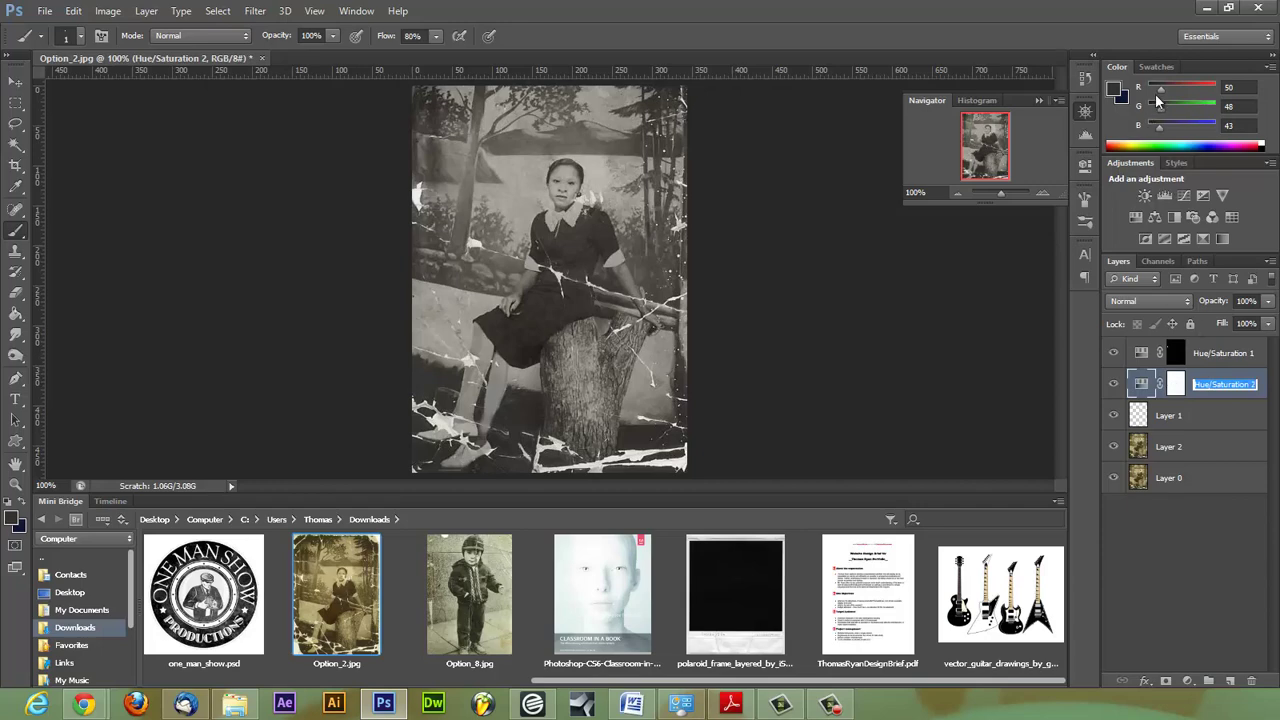
click(1218, 366)
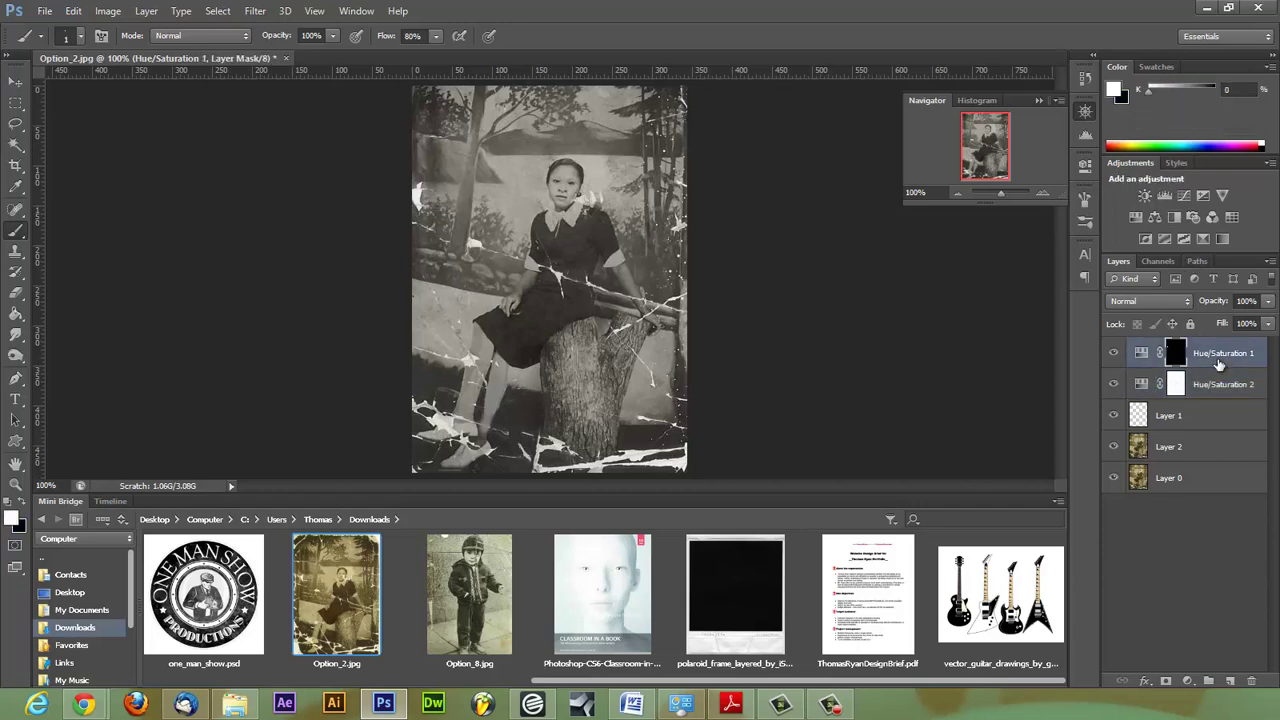
click(1197, 445)
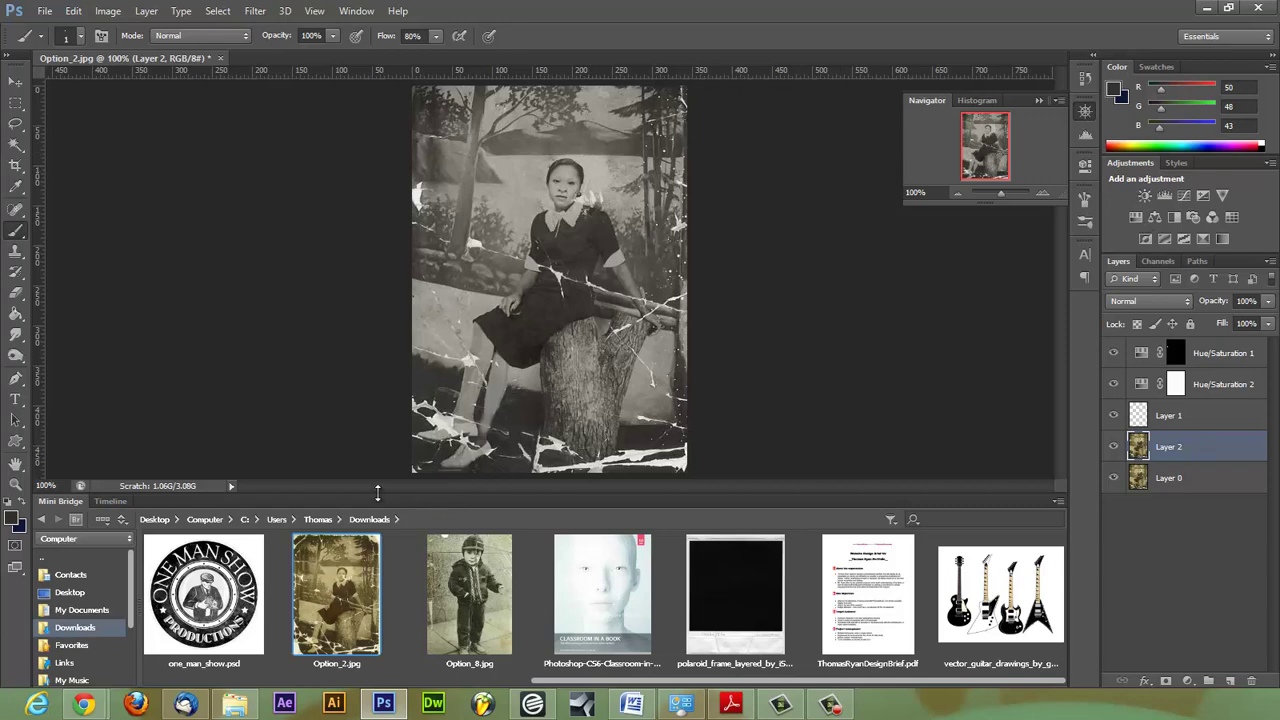
- Enlarge the file previews to compare with the original Option_2.jpg, and set the Hue/Saturation 2 layer's saturation to -100
drag(377, 492, 364, 258)
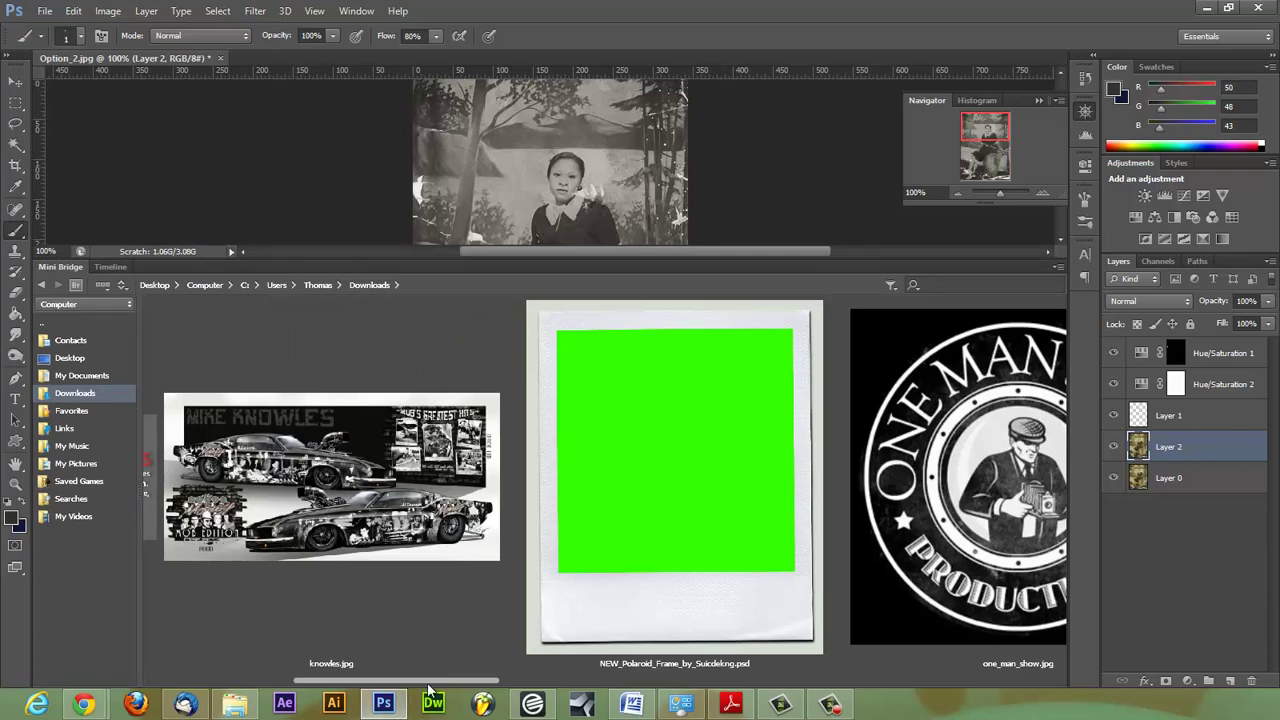
drag(432, 685, 725, 683)
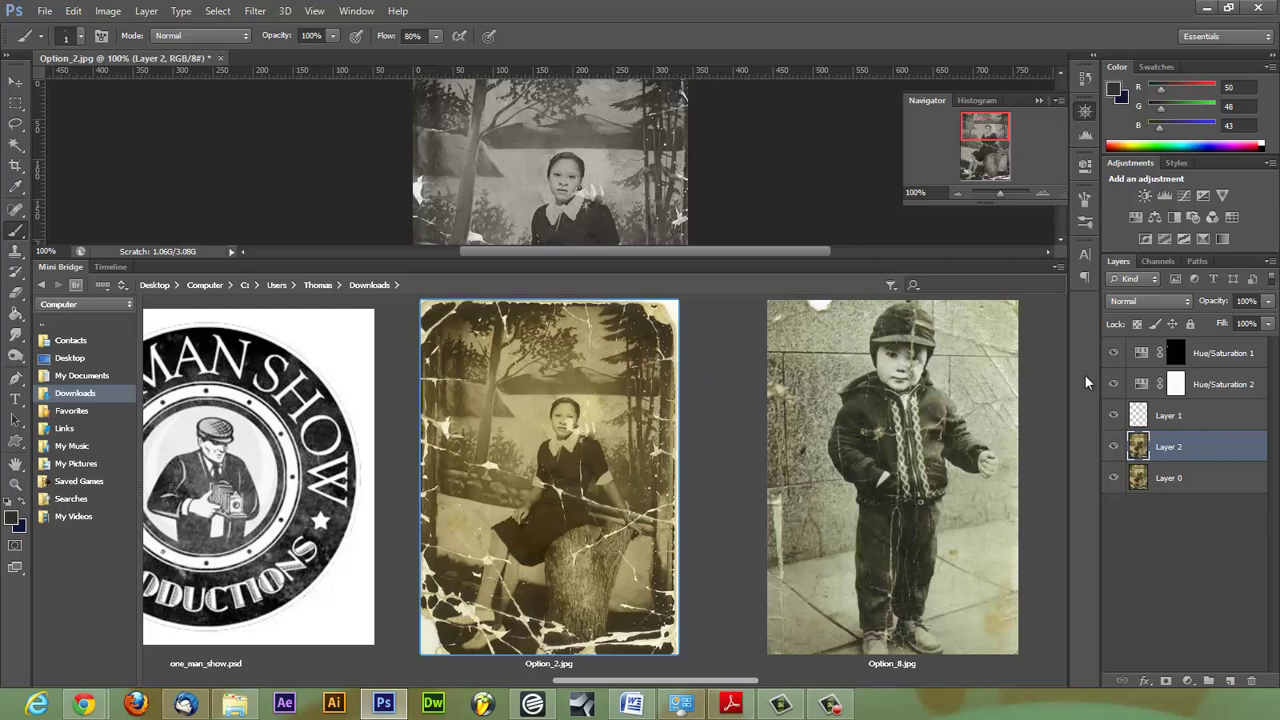
click(1143, 386)
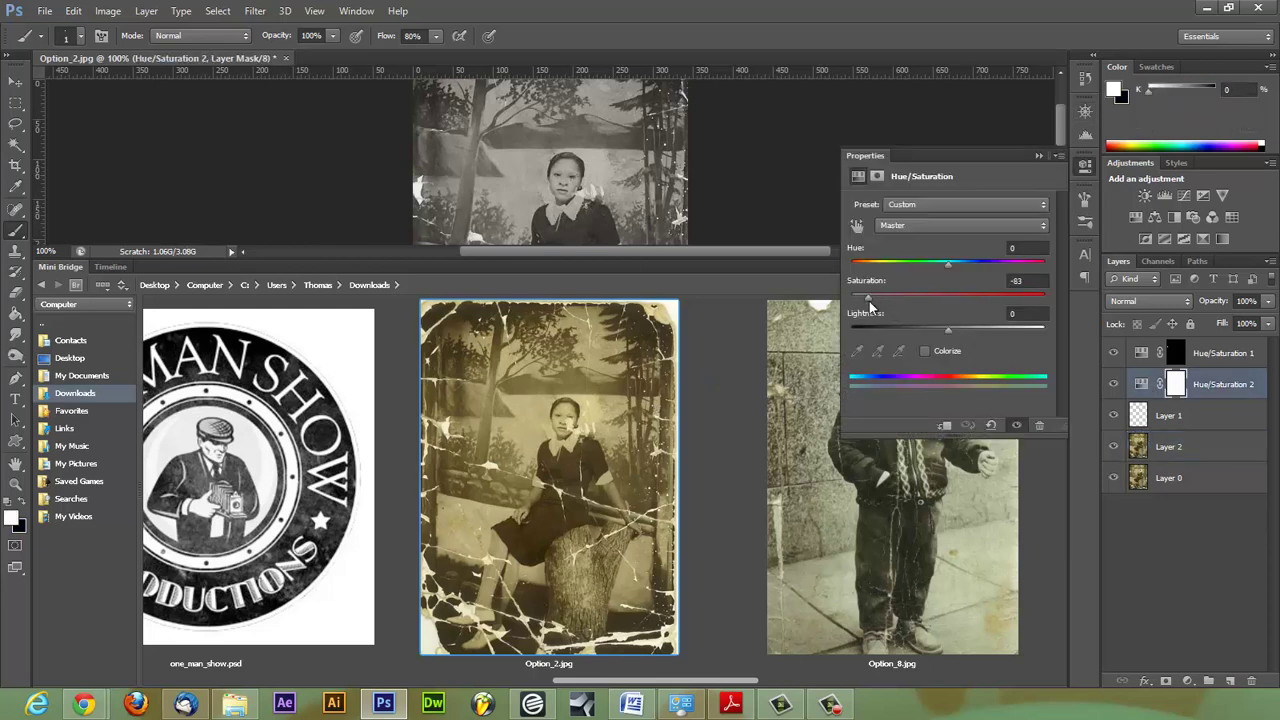
drag(838, 295, 945, 299)
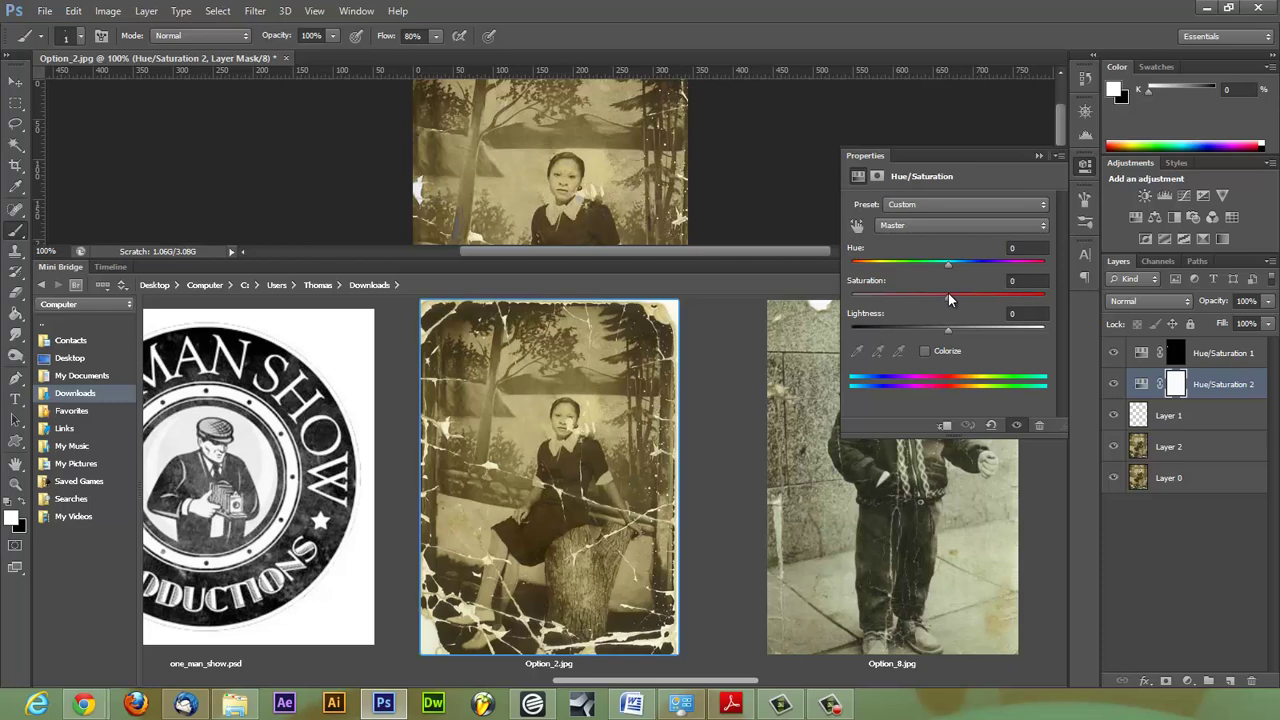
drag(948, 293, 845, 281)
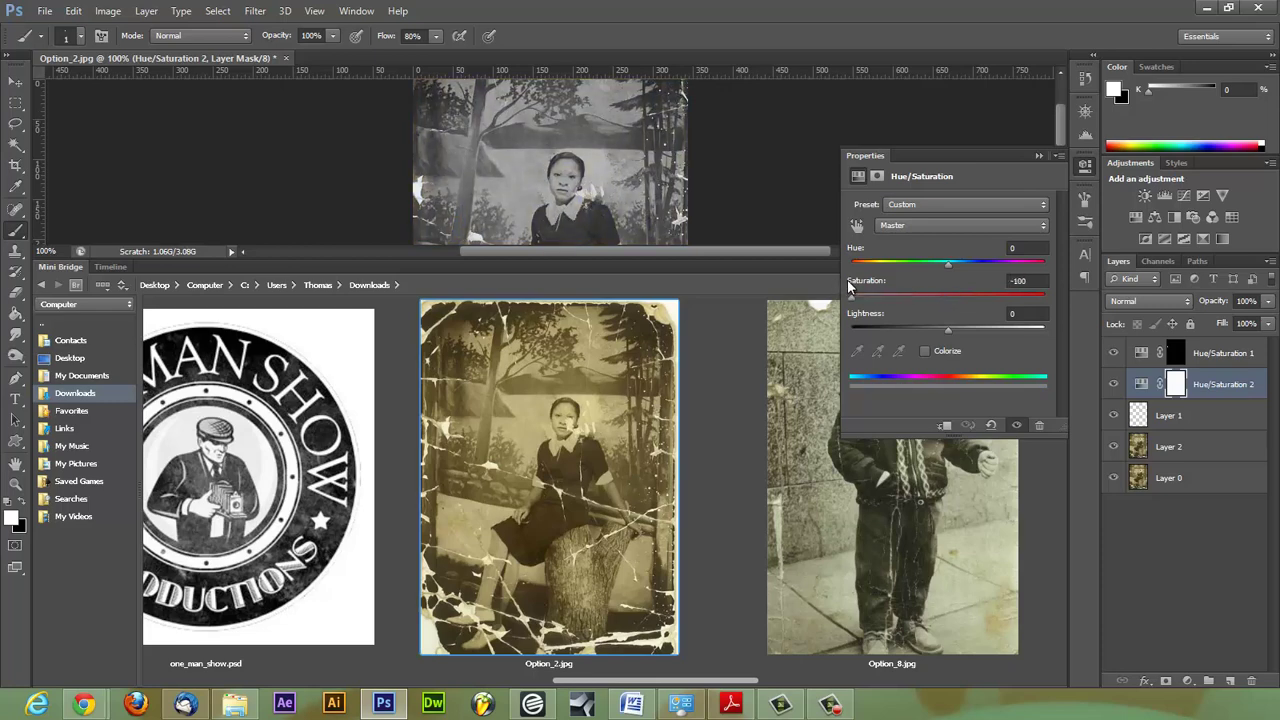
click(1038, 157)
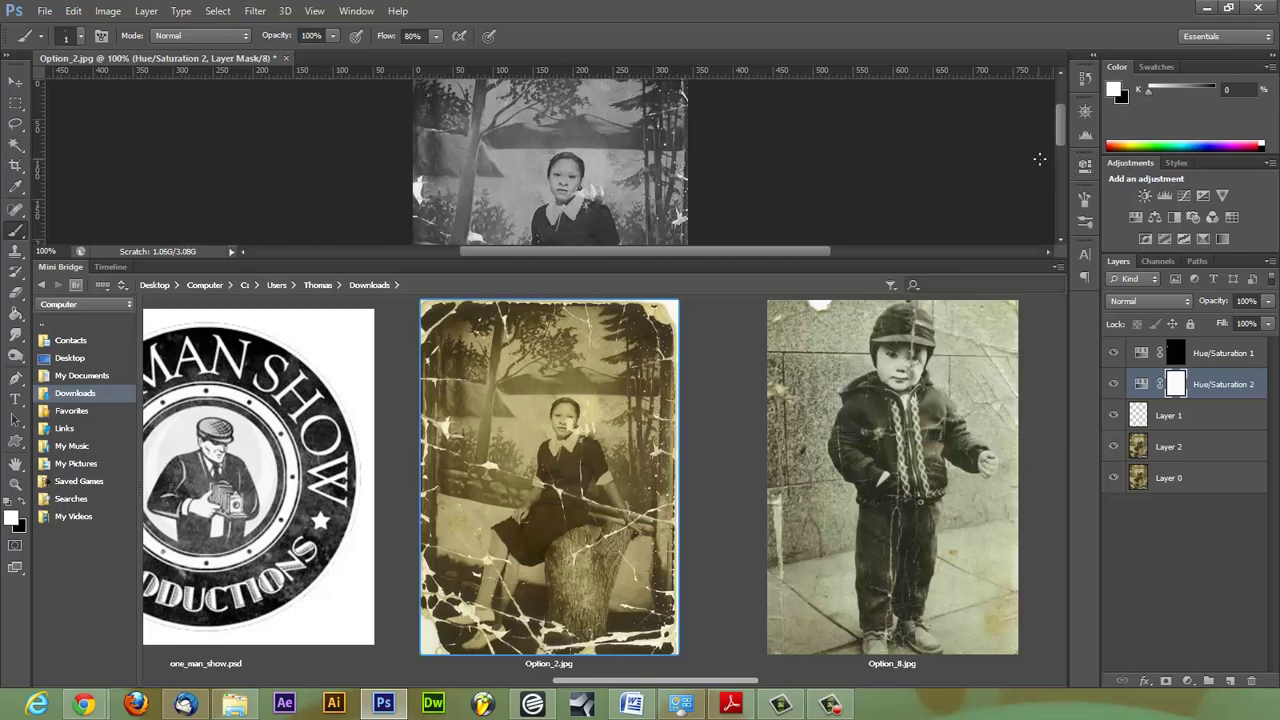
- Hide the Hue/Saturation 1 layer and shrink the file preview area so the whole restored photo can be seen
click(1115, 354)
click(15, 82)
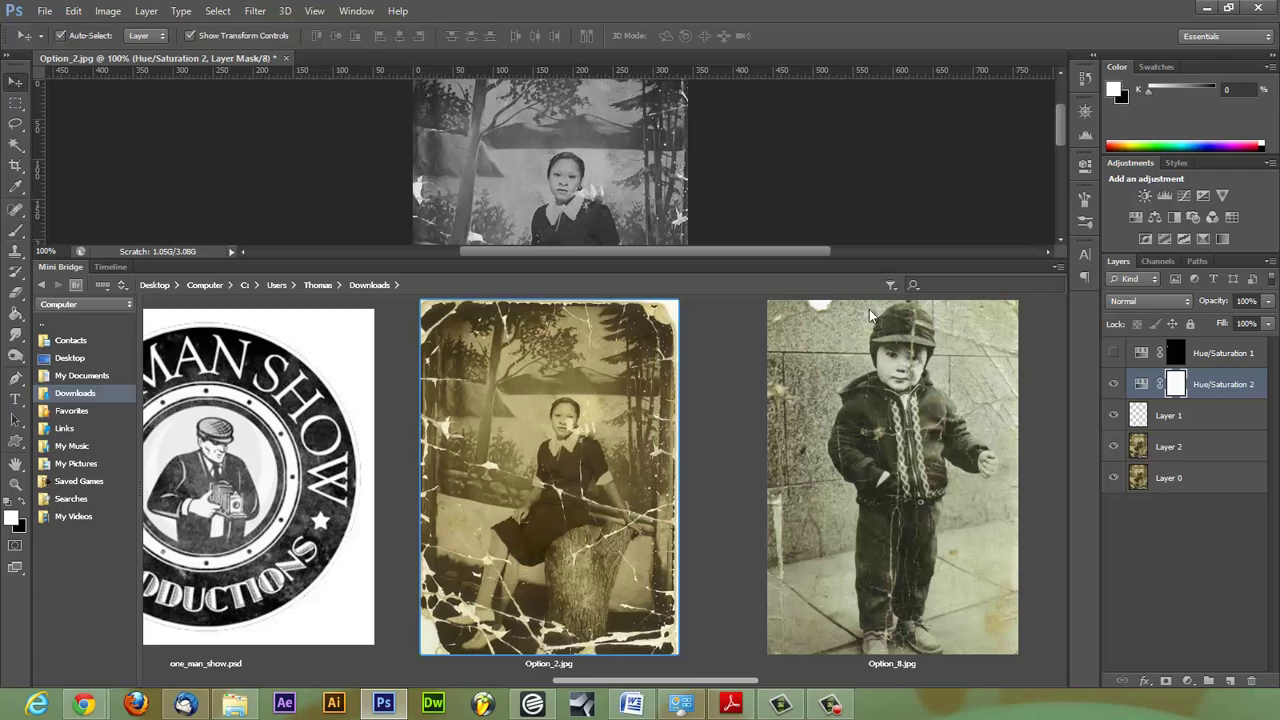
drag(904, 248, 912, 545)
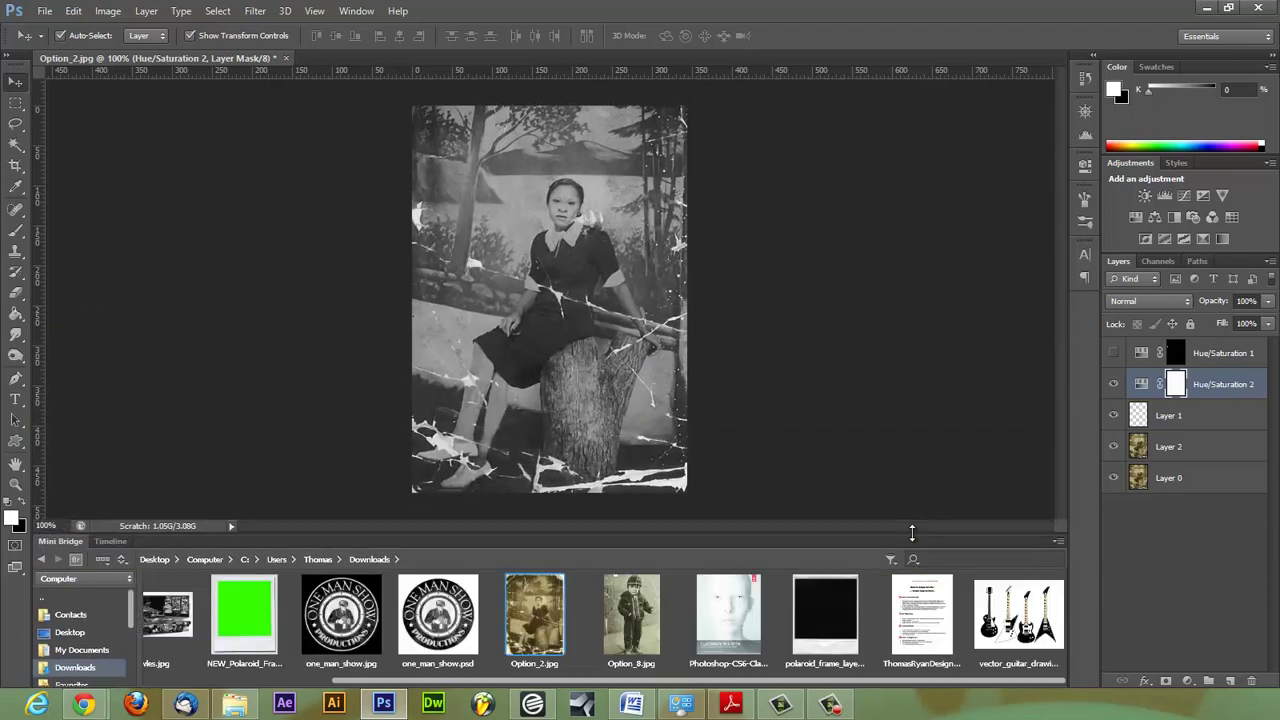